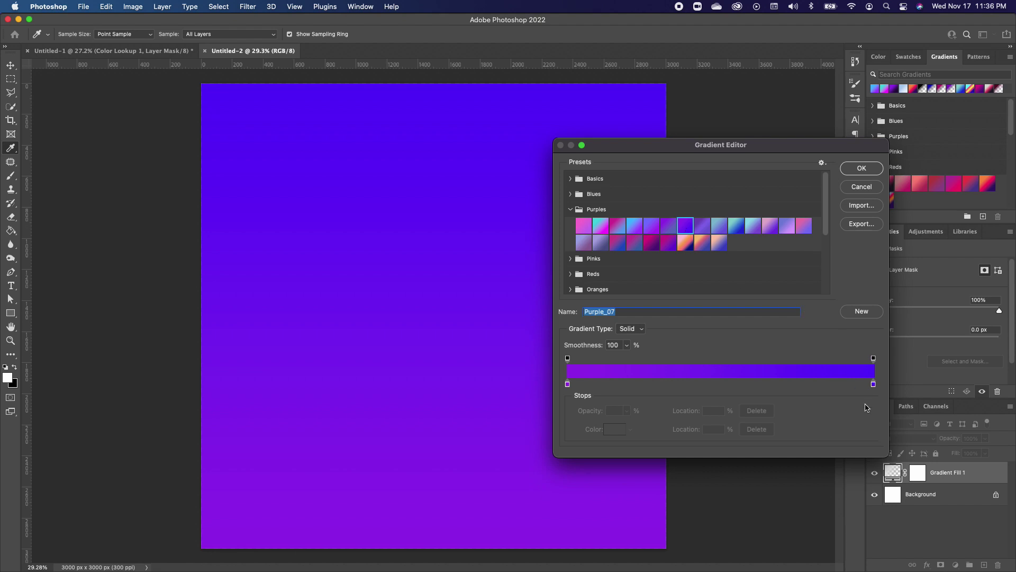
Step: Change the blue end stop of the gradient to a very dark purple, 1d0230
left_click(874, 384)
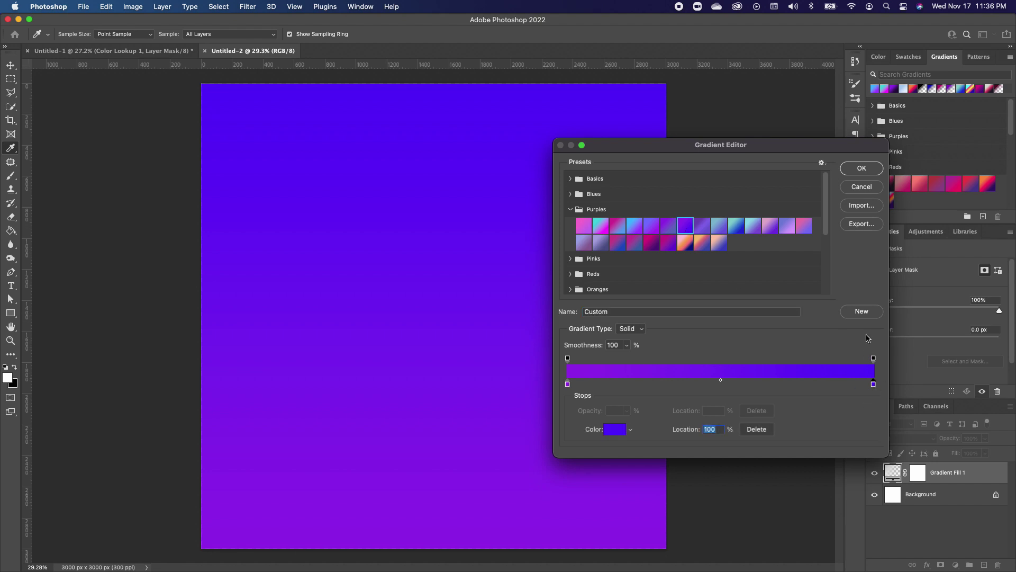
left_click(615, 433)
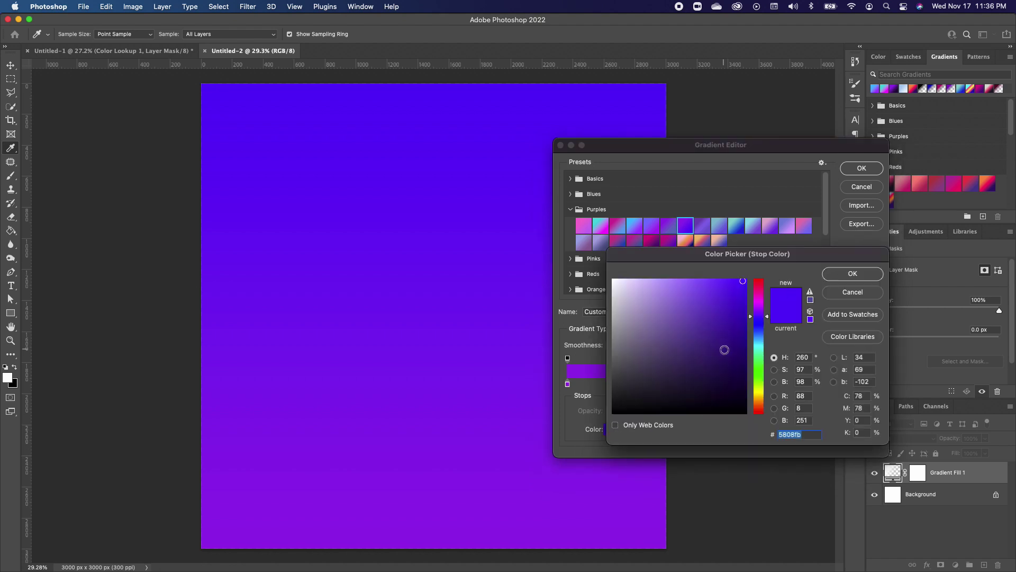
left_click(738, 324)
mouse_move(738, 324)
left_mouse_down()
mouse_move(735, 336)
mouse_move(767, 310)
left_mouse_up()
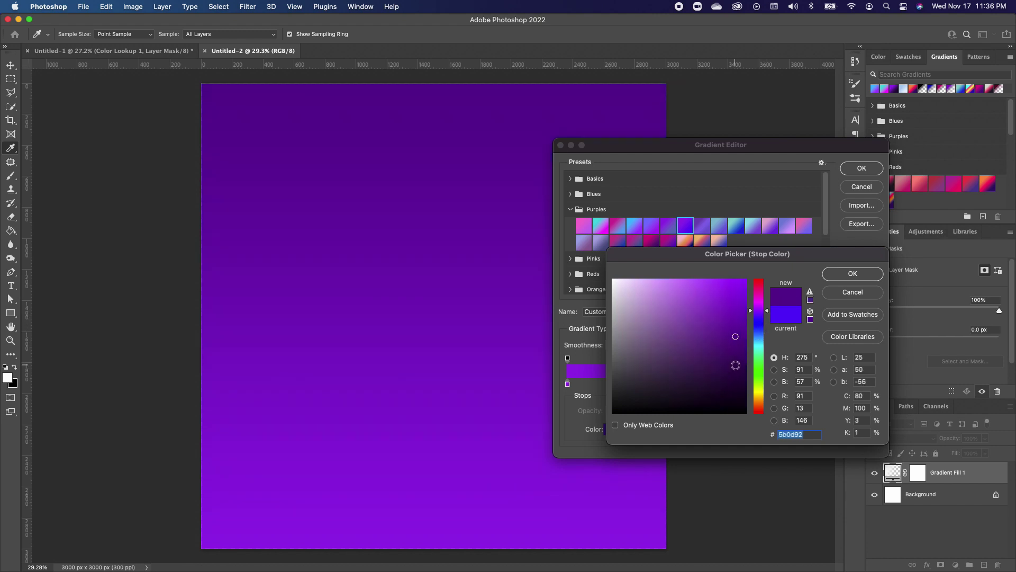
mouse_move(734, 366)
left_mouse_down()
mouse_move(740, 397)
mouse_move(741, 389)
left_mouse_up()
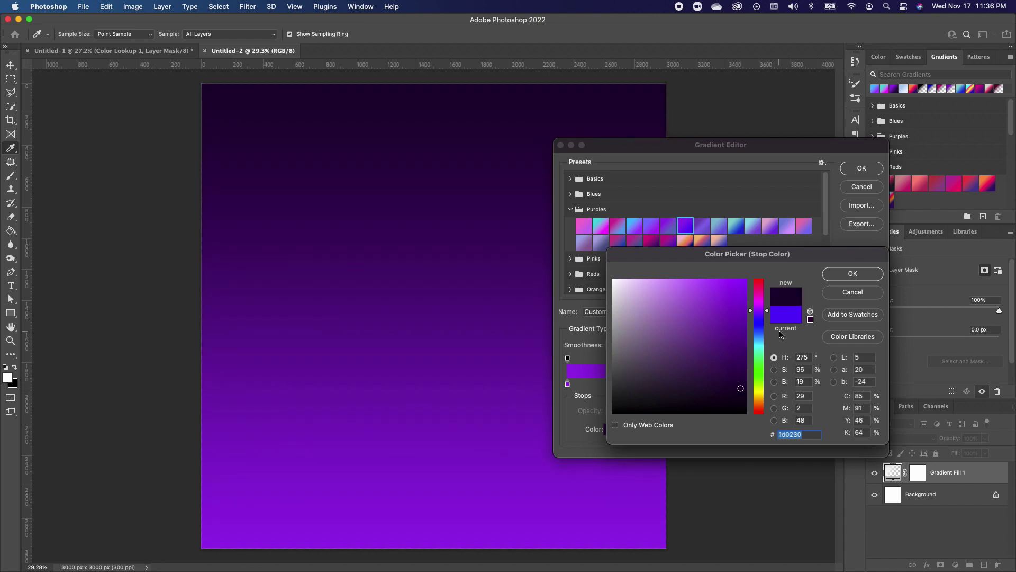
left_click(847, 273)
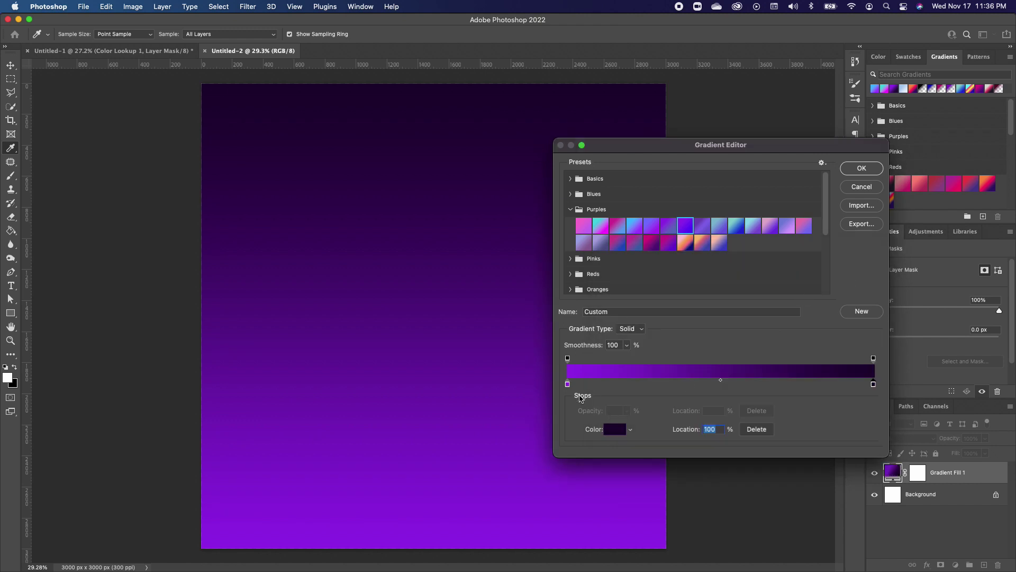
Step: Recolour the gradient's start stop to a deeper, bluer violet and accept the edited gradient
left_click(568, 384)
left_click(614, 429)
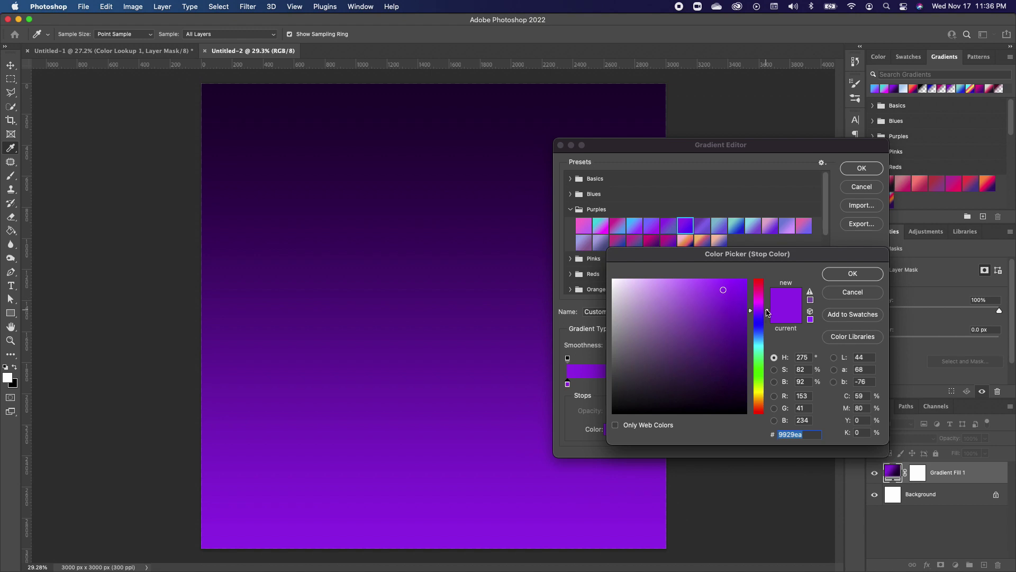
left_click_drag(767, 313, 733, 327)
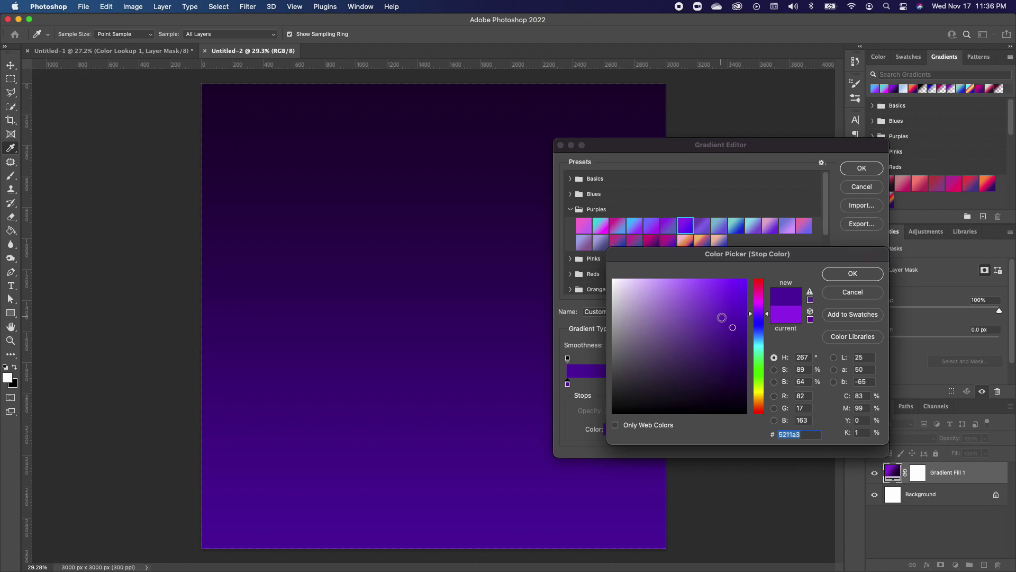
left_click(857, 277)
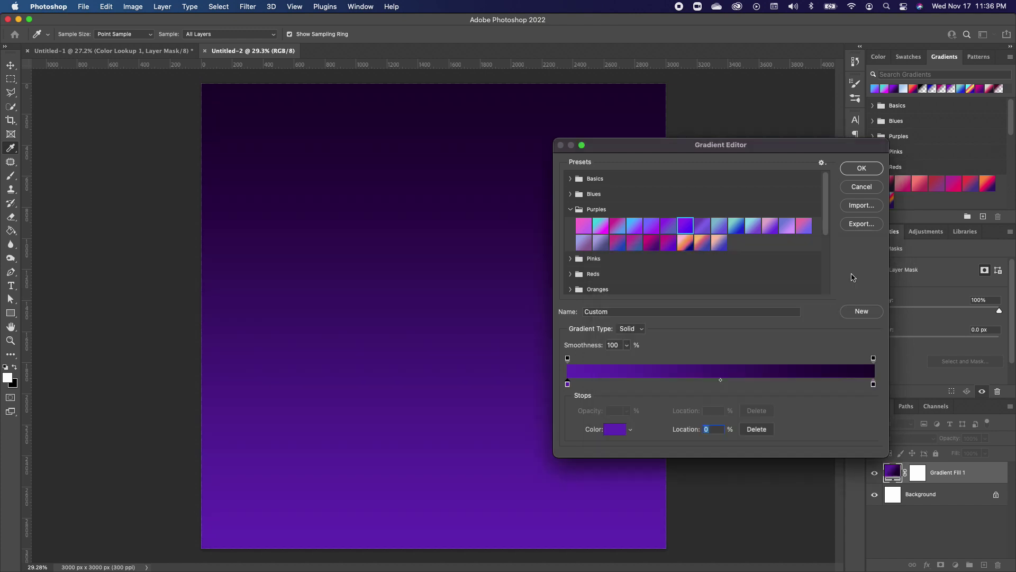
left_click(868, 173)
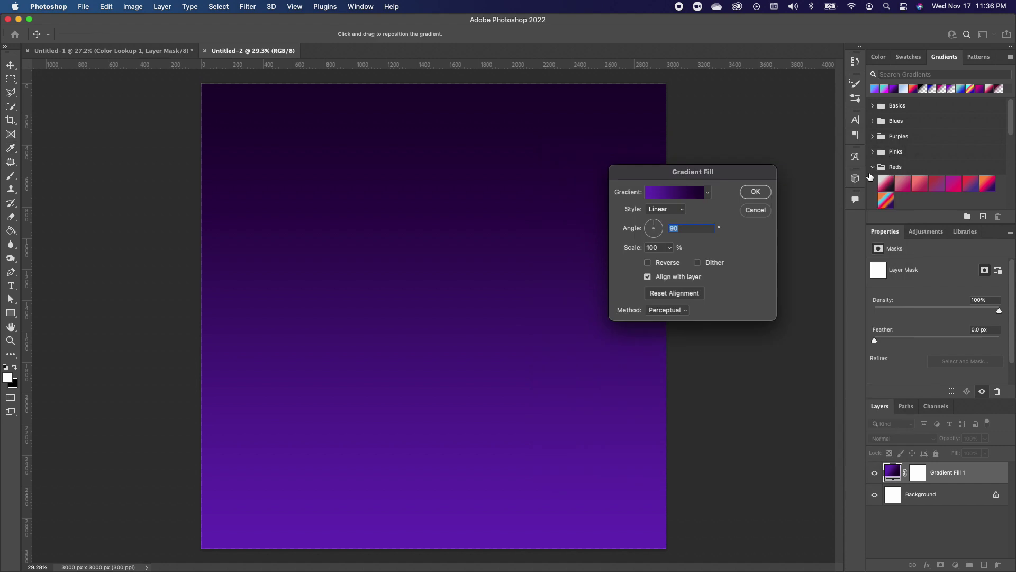
Step: Set the gradient fill's style to Radial and apply it
left_click(674, 212)
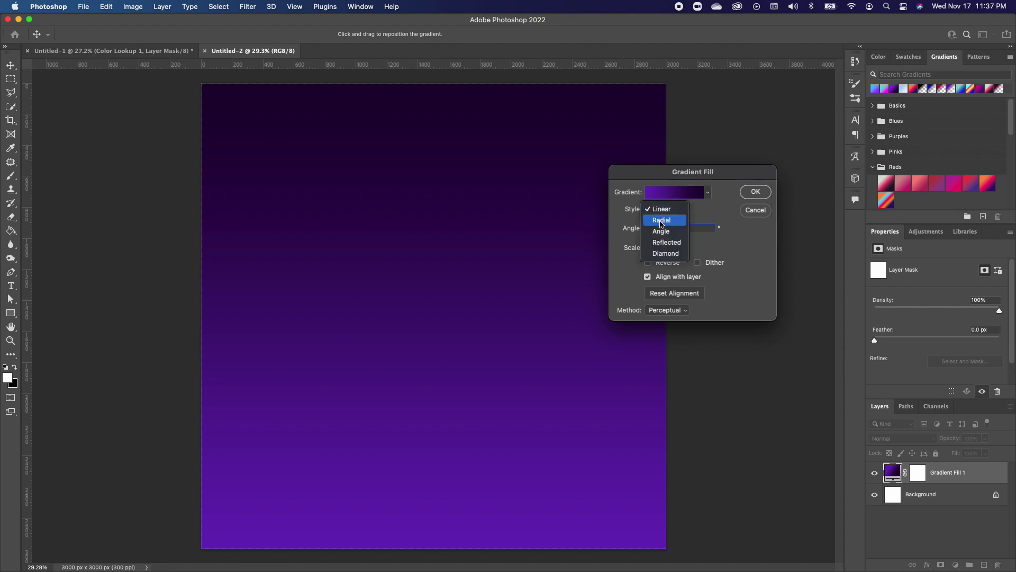
left_click(660, 222)
left_click(755, 192)
Step: Add a new layer above the gradient fill and set the brush's foreground colour to bright magenta
left_click(984, 565)
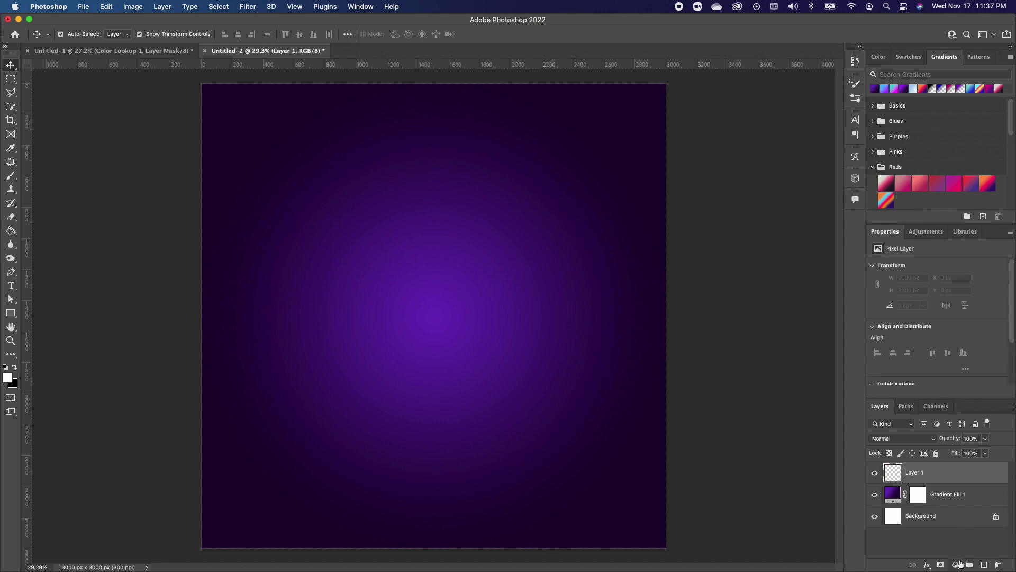
left_click(11, 179)
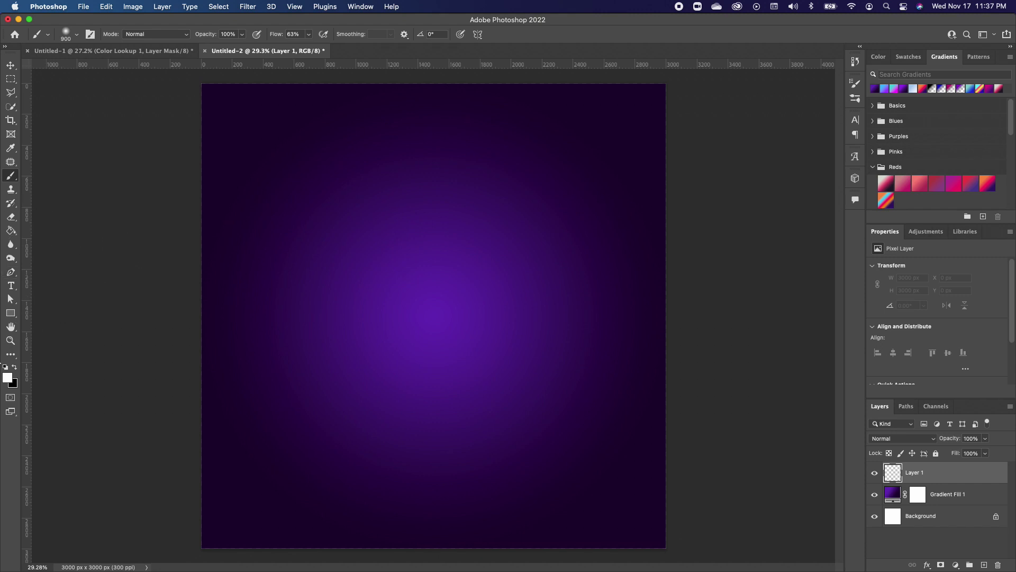
left_click(7, 377)
left_click(851, 270)
Step: Enlarge the soft brush to 2000 px and paint a single magenta glow at the centre of the canvas
key("bracketright")
key("bracketright")
key("bracketright")
key("bracketright")
key("bracketright")
key("bracketright")
key("bracketright")
key("bracketright")
key("bracketright")
key("bracketright")
key("bracketright")
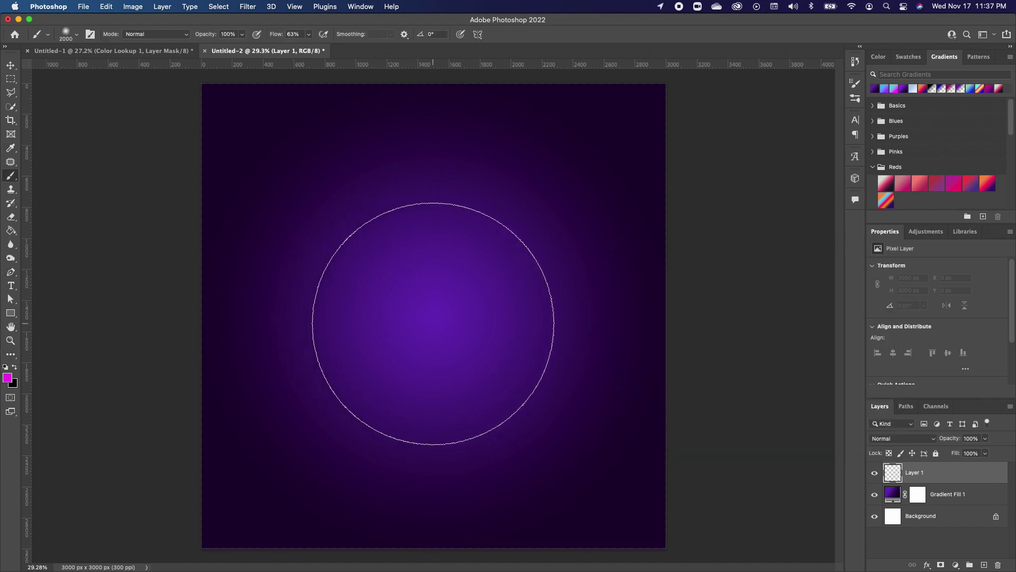
left_click(433, 324)
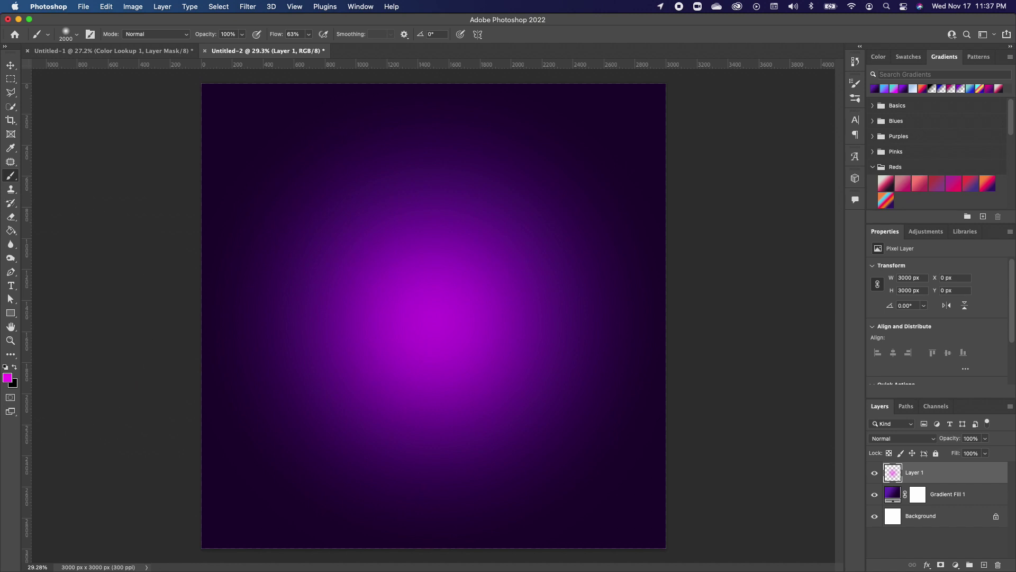
Step: Draw a six-sided polygon about 1658 by 1436 px over the glow and round its corners to about 124 px
left_click(13, 316)
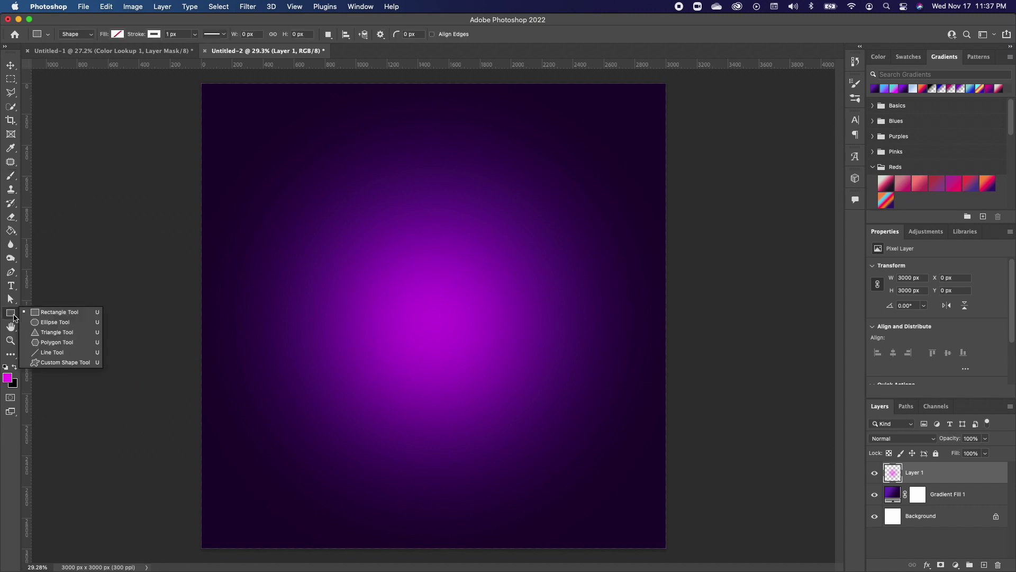
left_click(55, 343)
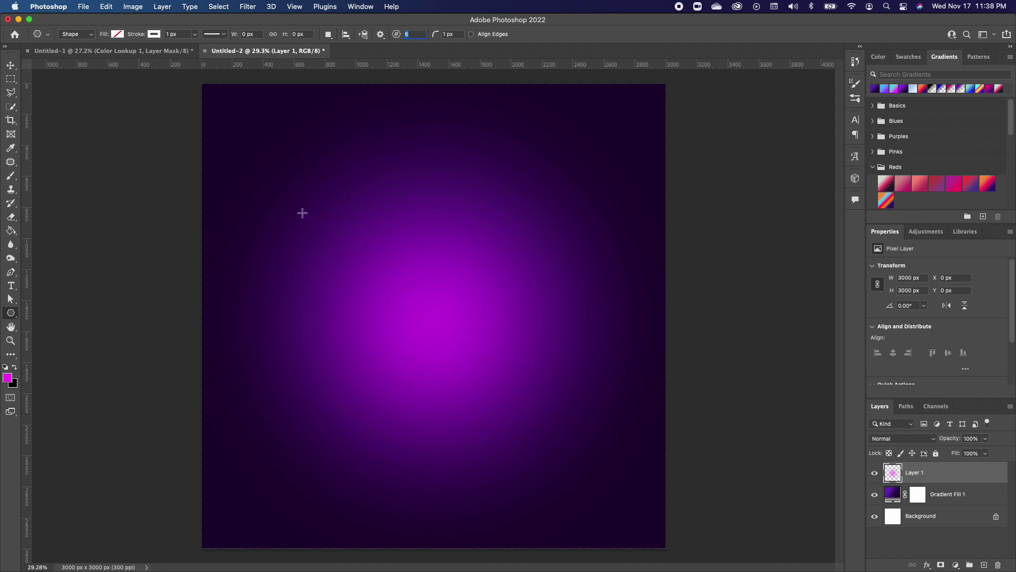
left_click_drag(303, 226, 596, 470)
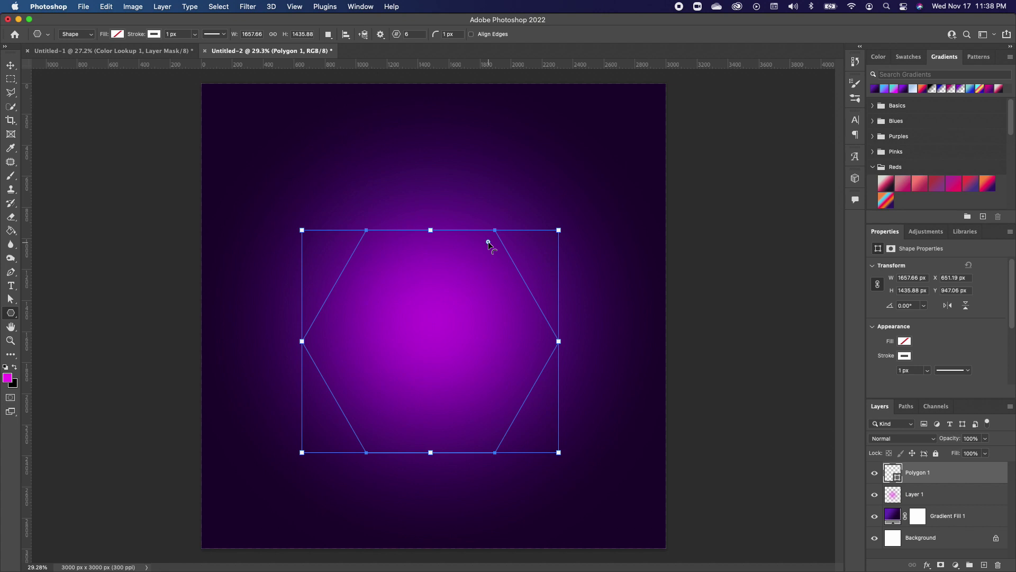
left_click_drag(489, 242, 481, 247)
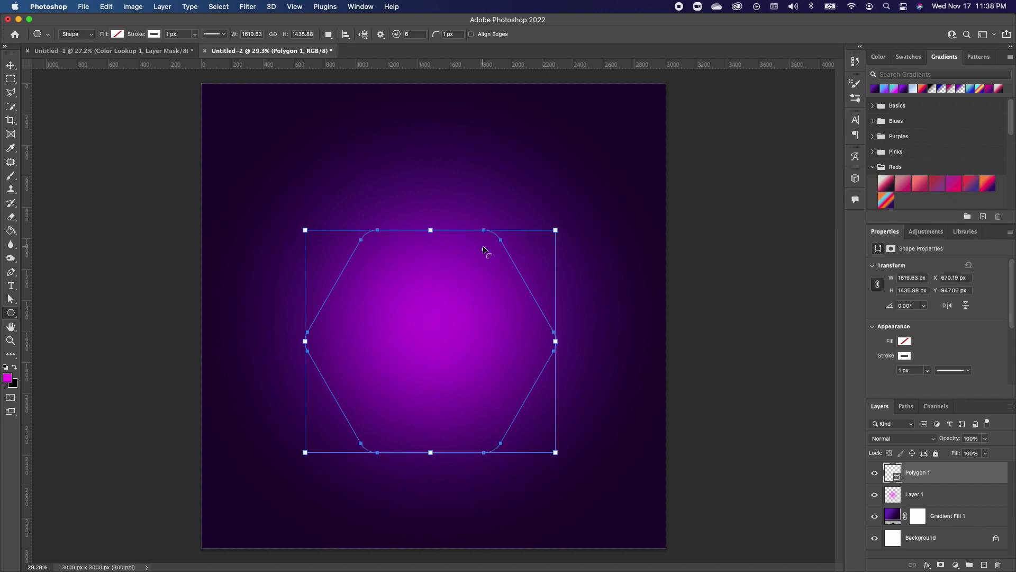
Step: Give the rounded hexagon a linear gradient fill
scroll(953, 336, "down", 3)
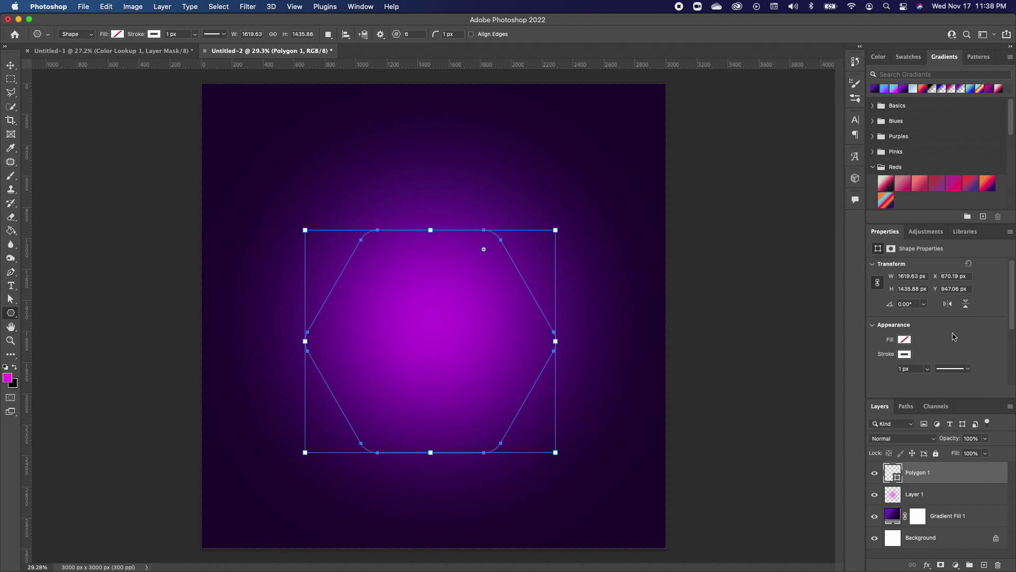
scroll(906, 306, "down", 1)
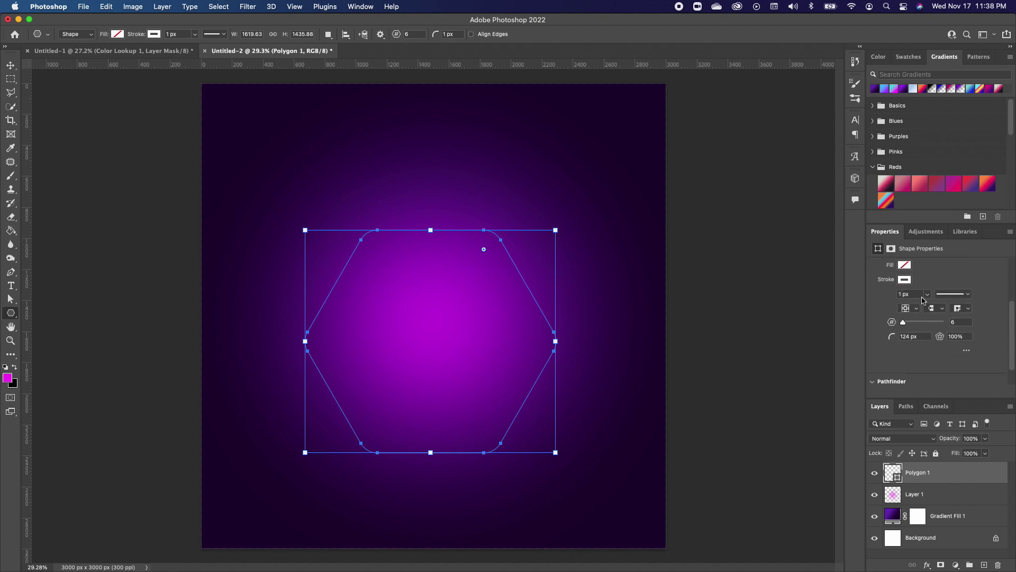
scroll(910, 339, "up", 2)
left_click(905, 334)
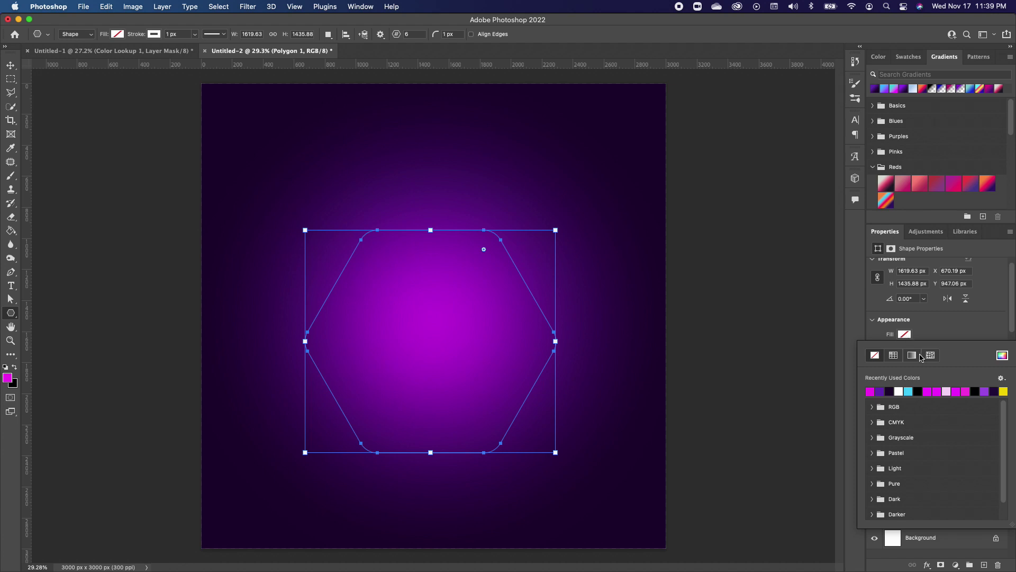
left_click(912, 356)
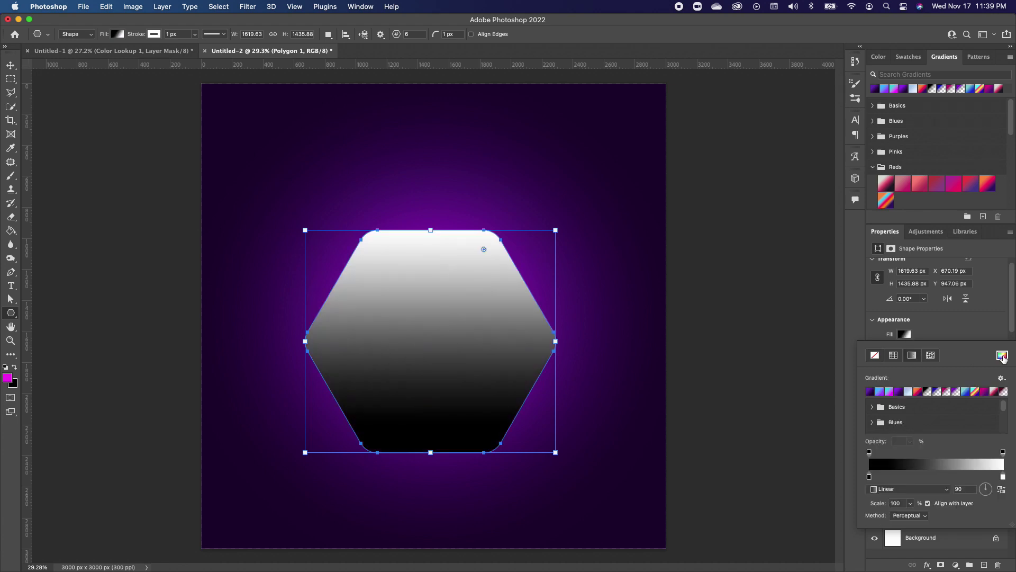
Step: Change the black stop of the hexagon's gradient fill to a very dark purple based on the background's edge colour
left_click(1003, 477)
left_click(868, 477)
double_click(868, 477)
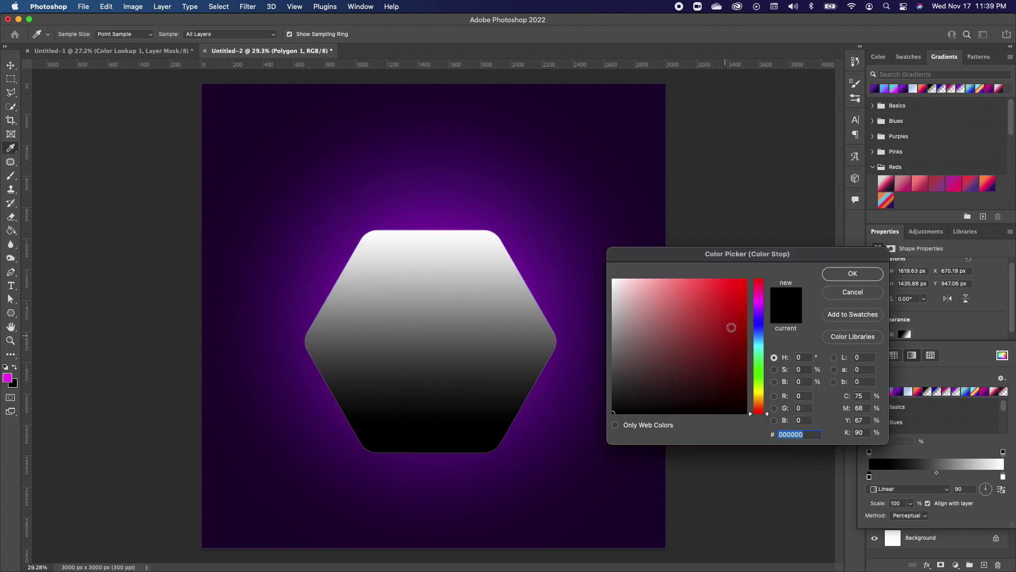
left_click(758, 322)
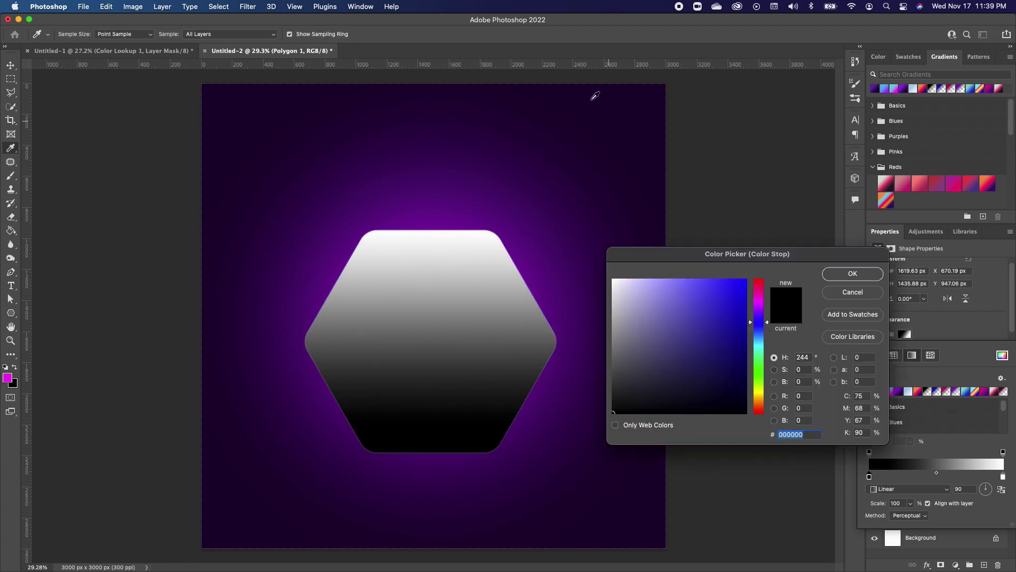
left_click(615, 117)
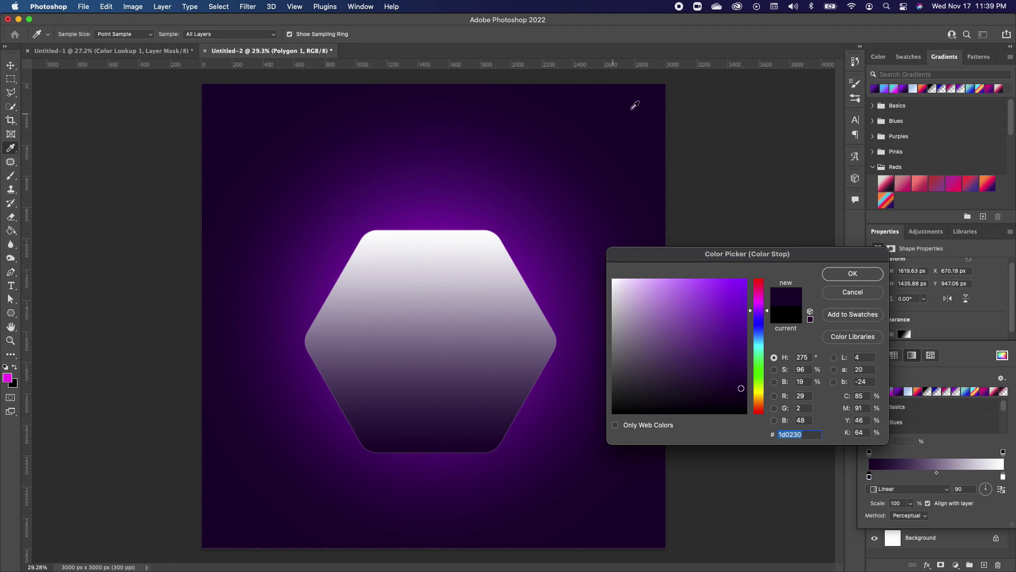
left_click(709, 400)
left_click(714, 394)
left_click(853, 274)
key("z")
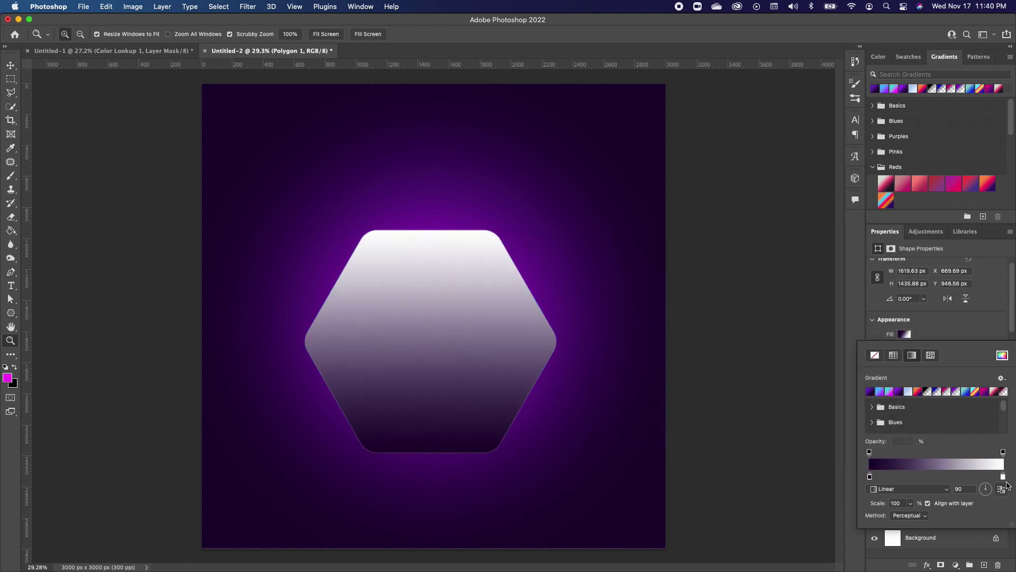
Step: Change the white stop of the hexagon's gradient fill to a medium purple, 863cb4
double_click(1003, 477)
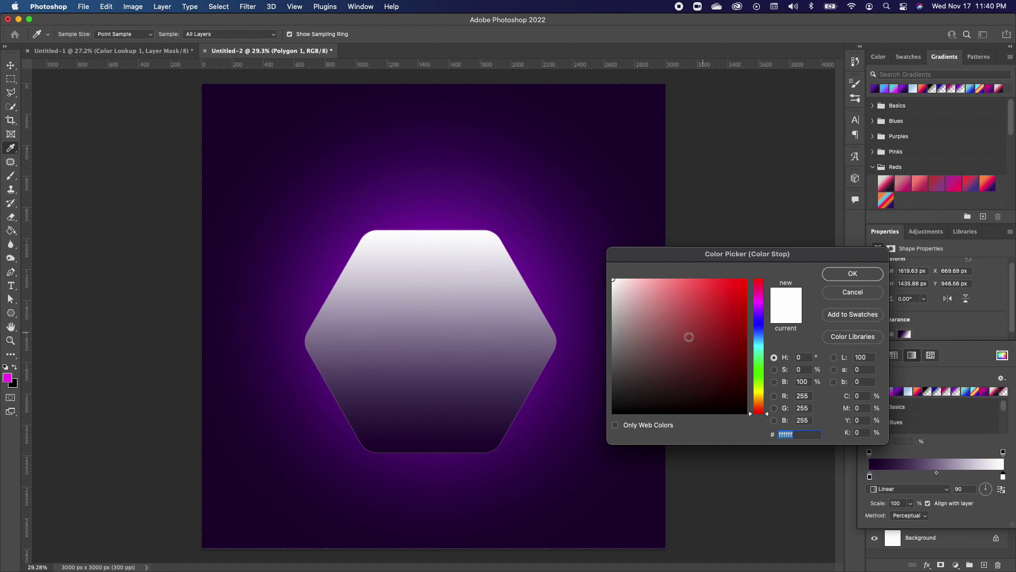
left_click(643, 130)
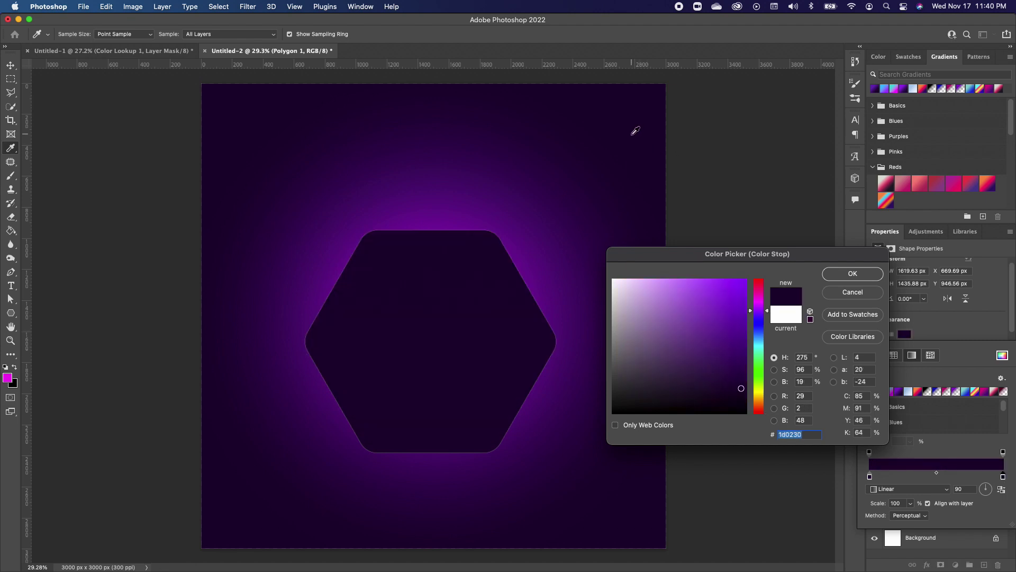
left_click(512, 170)
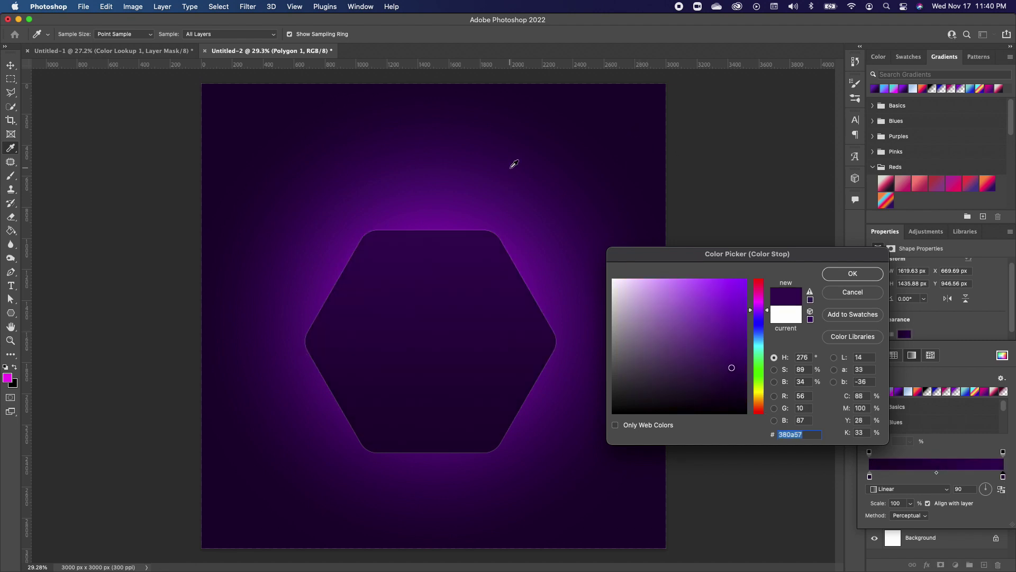
left_click(499, 194)
left_click(514, 171)
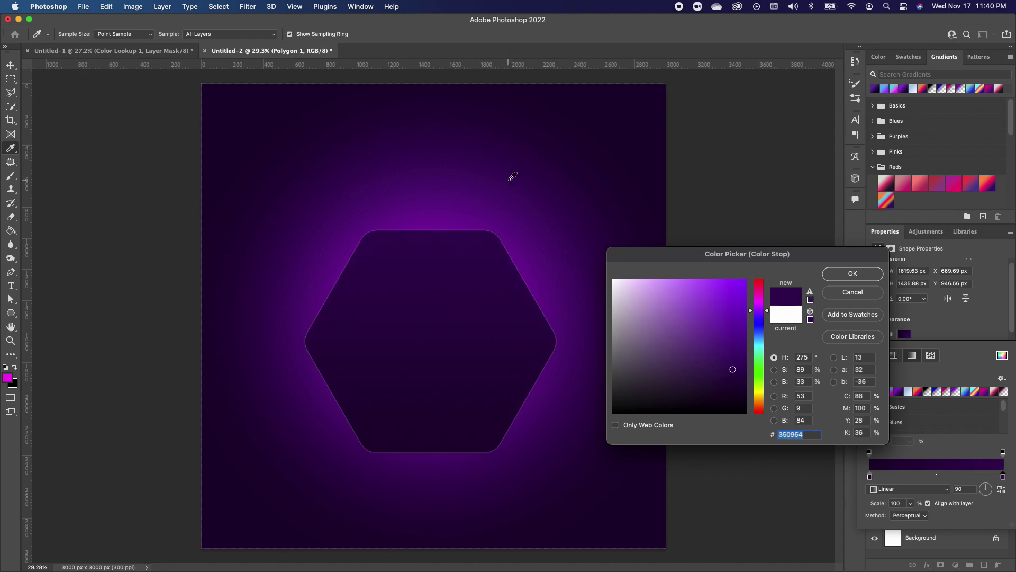
left_click(526, 203)
left_click(710, 347)
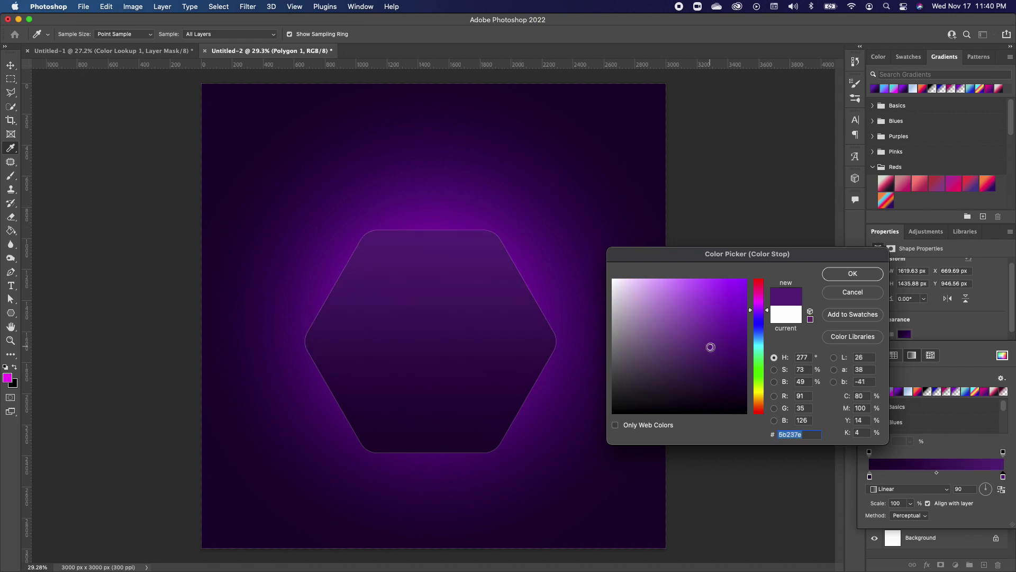
left_click(702, 319)
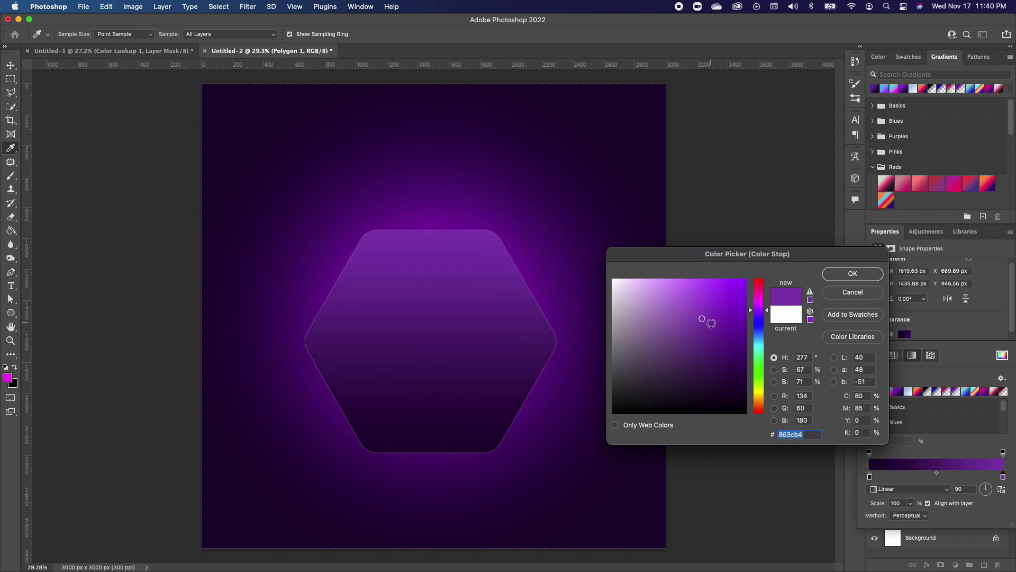
left_click(866, 279)
Step: Remove the hexagon's stroke by setting it to no colour
scroll(942, 314, "down", 2)
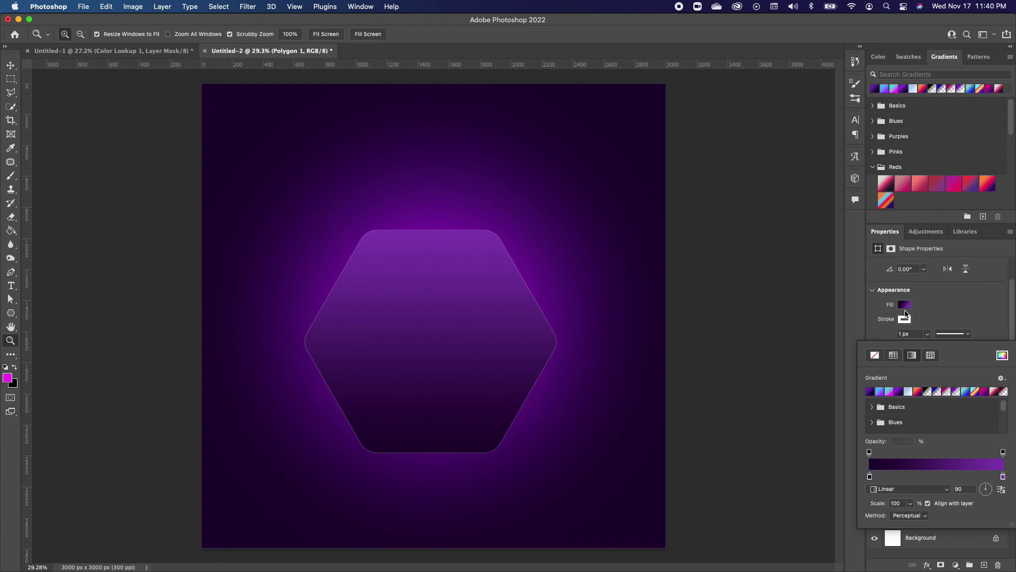
left_click(906, 320)
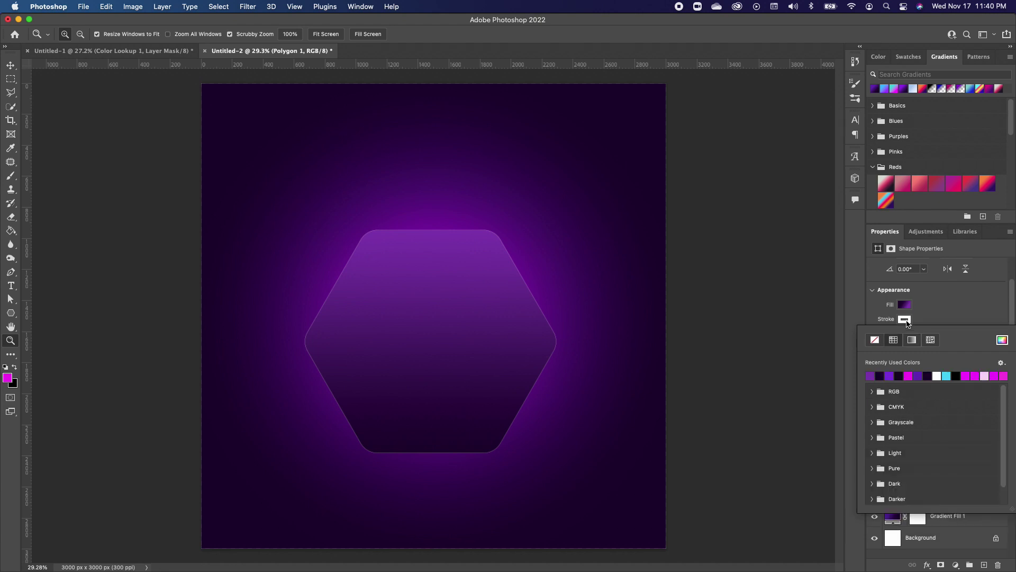
left_click(876, 341)
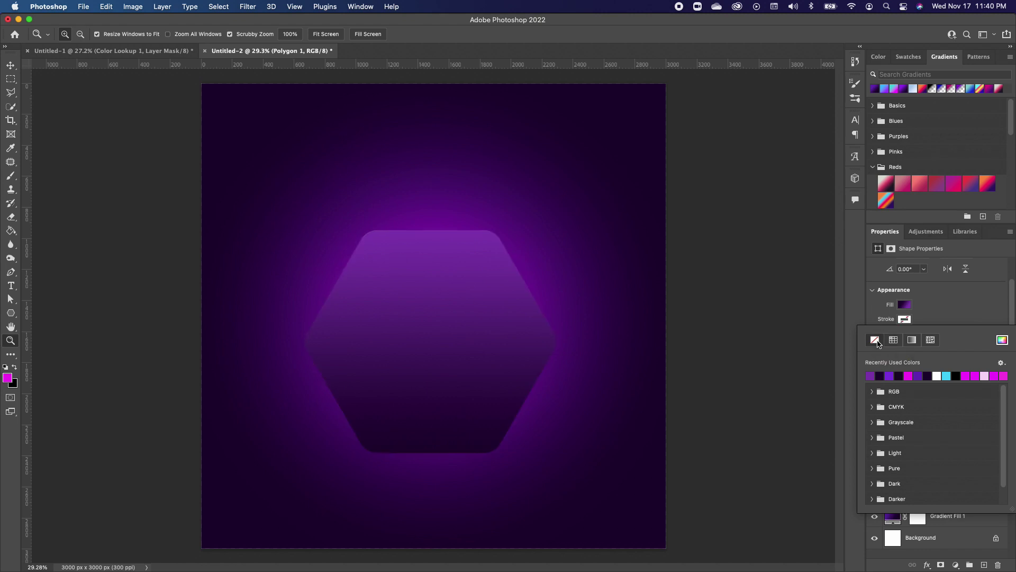
Step: Set the hexagon's gradient fill angle to 47° and move its dark colour stop inward to widen the dark area
left_click(946, 312)
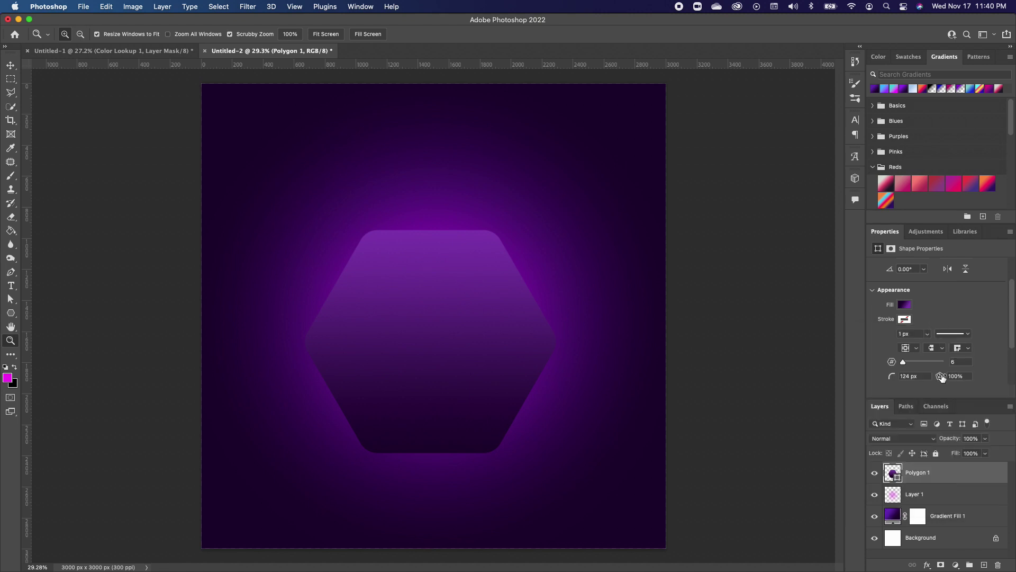
left_click(906, 305)
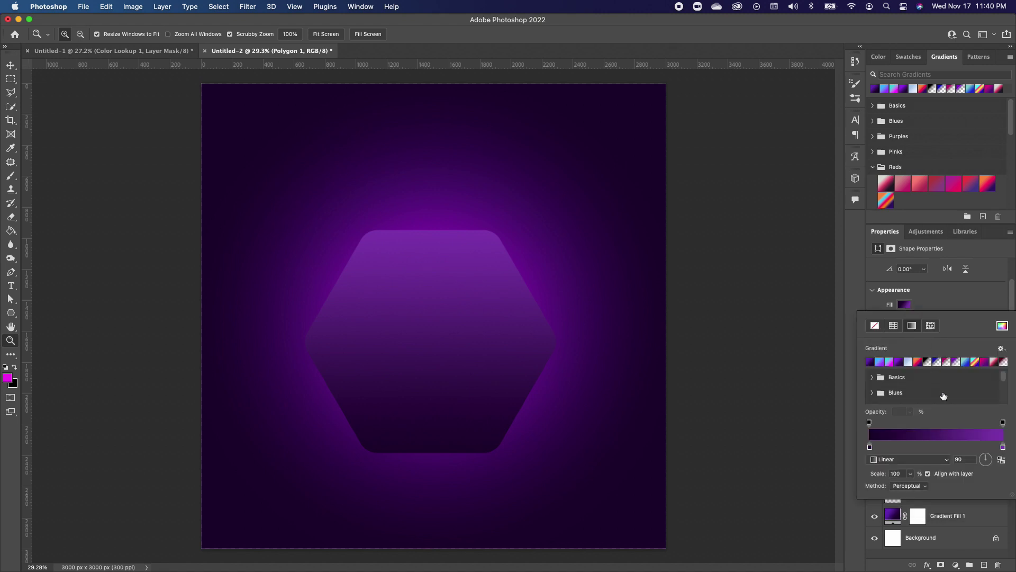
left_click_drag(987, 462, 989, 457)
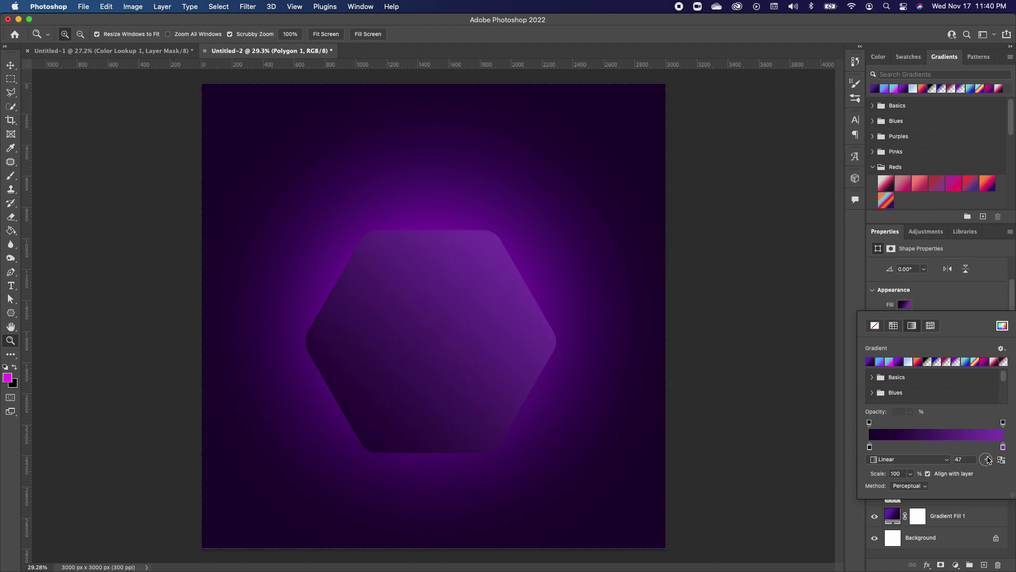
left_click_drag(869, 447, 904, 450)
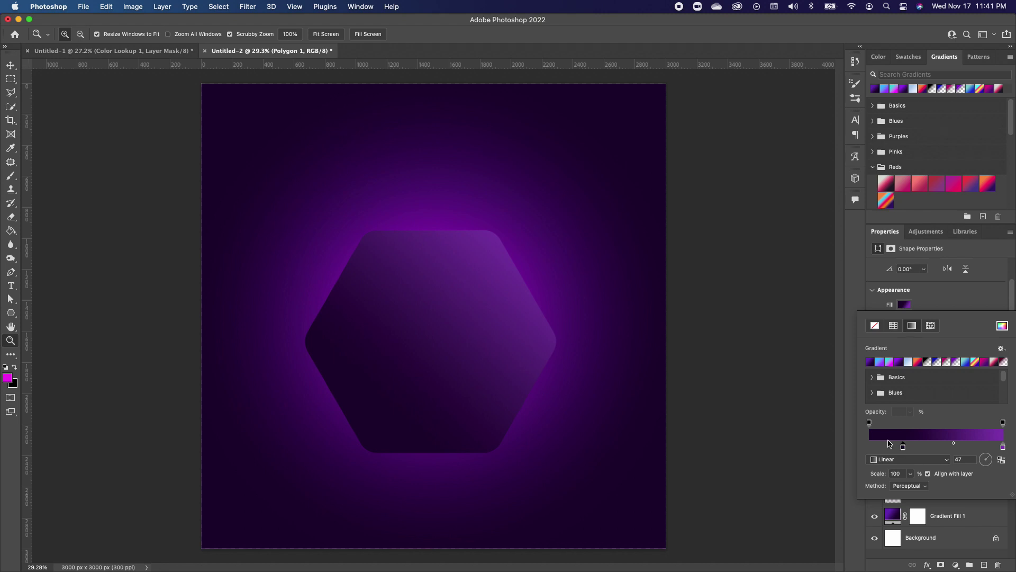
left_click_drag(870, 423, 921, 447)
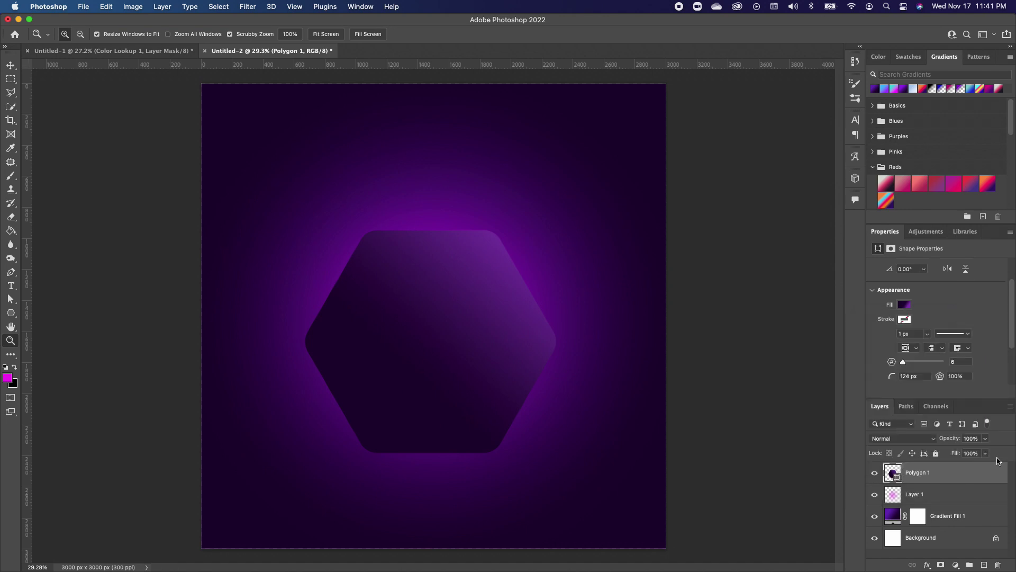
Step: Add a drop shadow effect to the hexagon layer and show the shadow's settings
key("space")
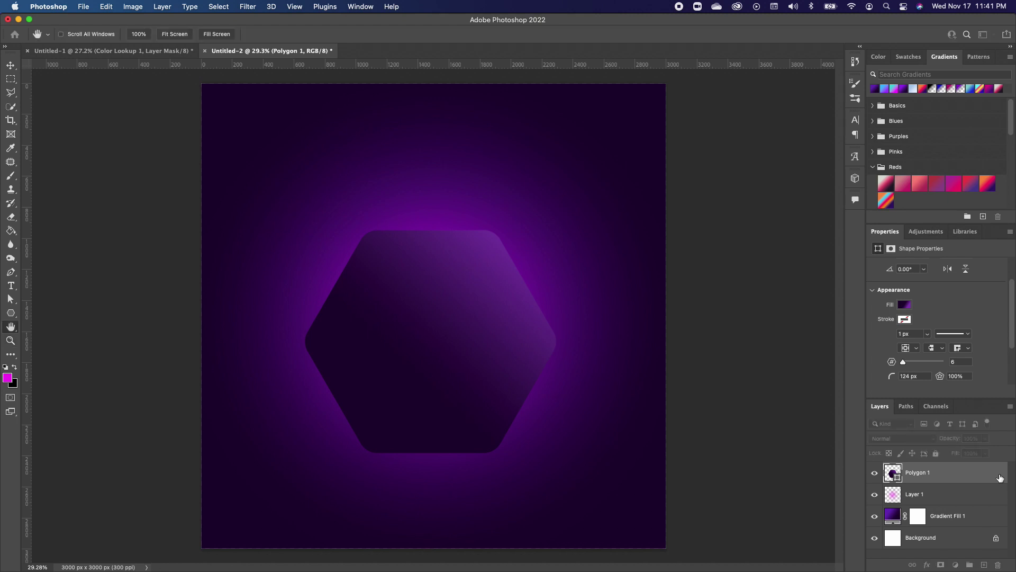
double_click(1000, 478)
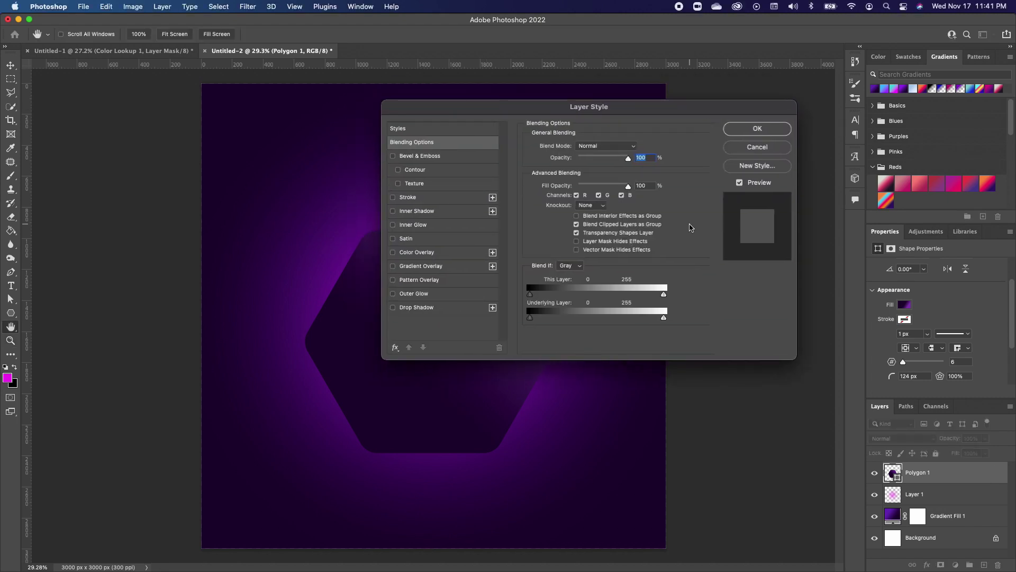
left_click_drag(620, 112, 793, 95)
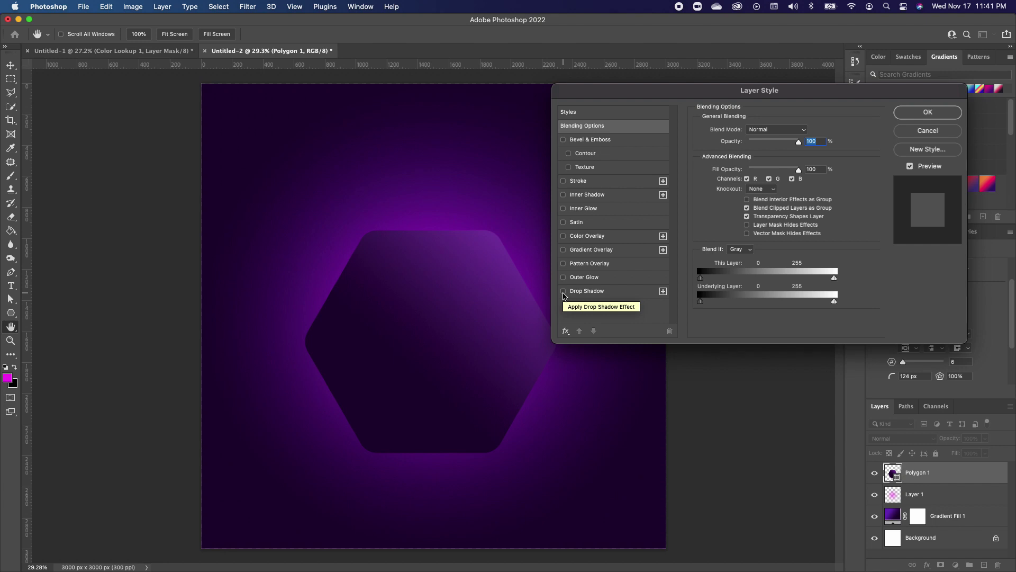
left_click(564, 292)
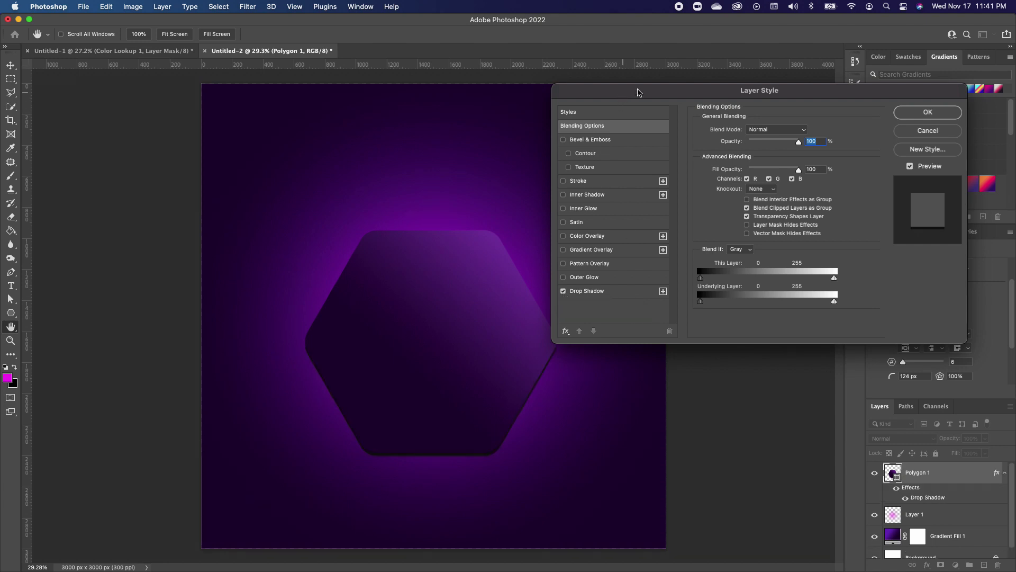
left_click_drag(640, 91, 686, 89)
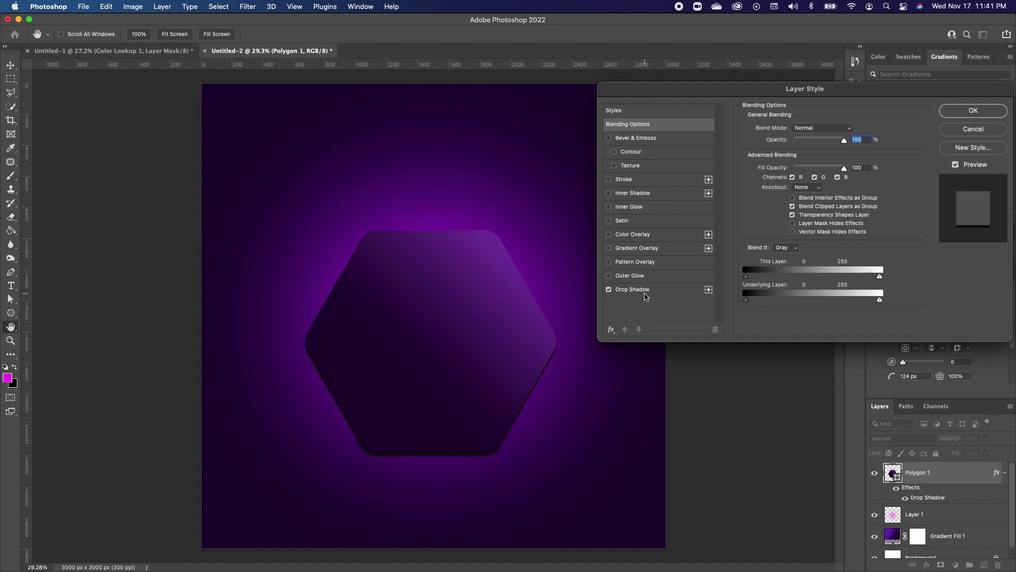
left_click(680, 294)
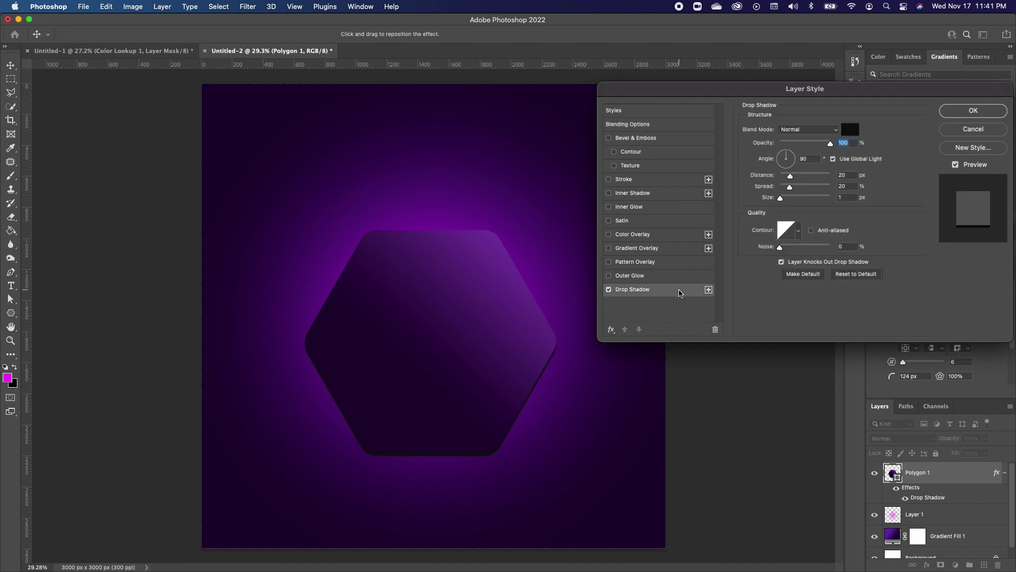
Step: Set the hexagon's drop shadow angle to -137°, increase its distance to slightly over 27 px, and apply the layer style
mouse_move(792, 158)
left_mouse_down()
mouse_move(781, 166)
mouse_move(794, 177)
left_mouse_up()
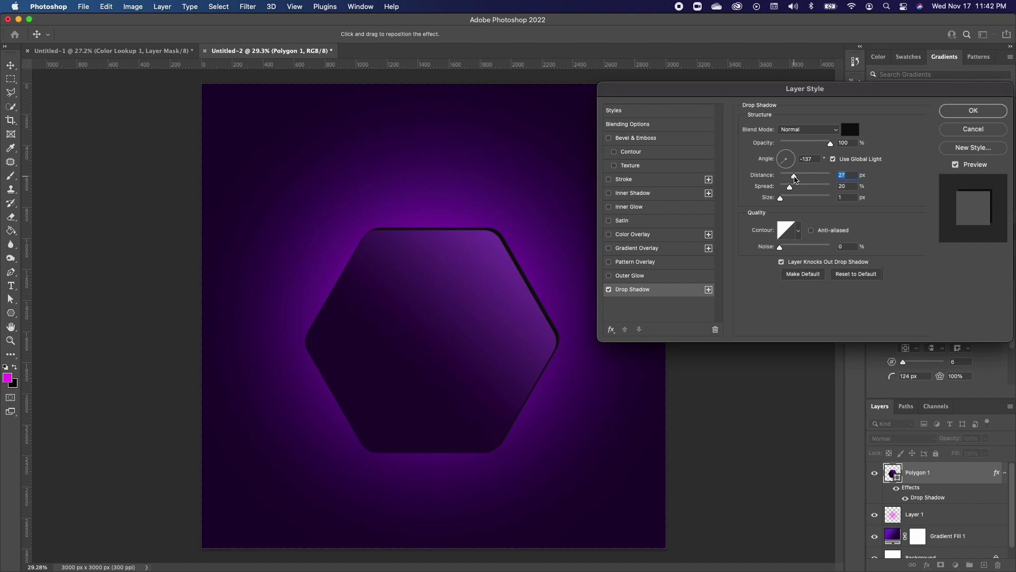
left_click_drag(795, 179, 798, 179)
left_click(988, 112)
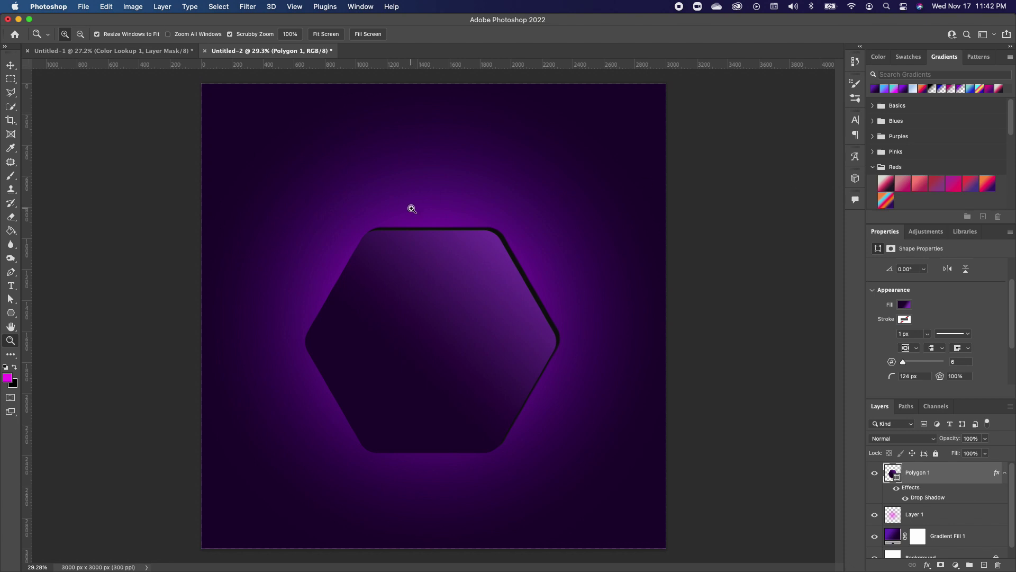
Step: Move the hexagon so it is centred horizontally and vertically on the canvas
key("v")
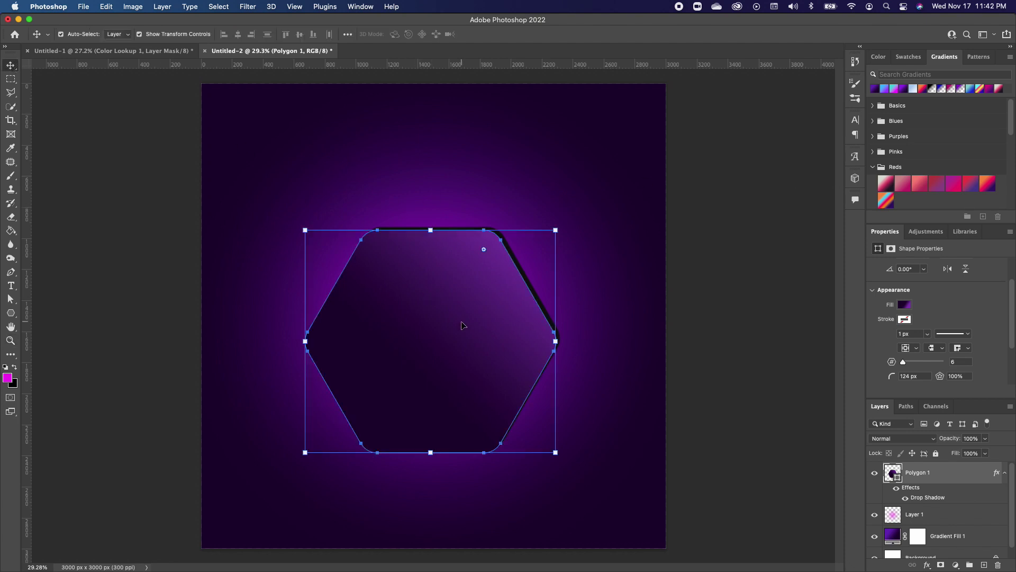
mouse_move(440, 324)
left_mouse_down()
mouse_move(441, 302)
mouse_move(439, 335)
mouse_move(444, 305)
left_mouse_up()
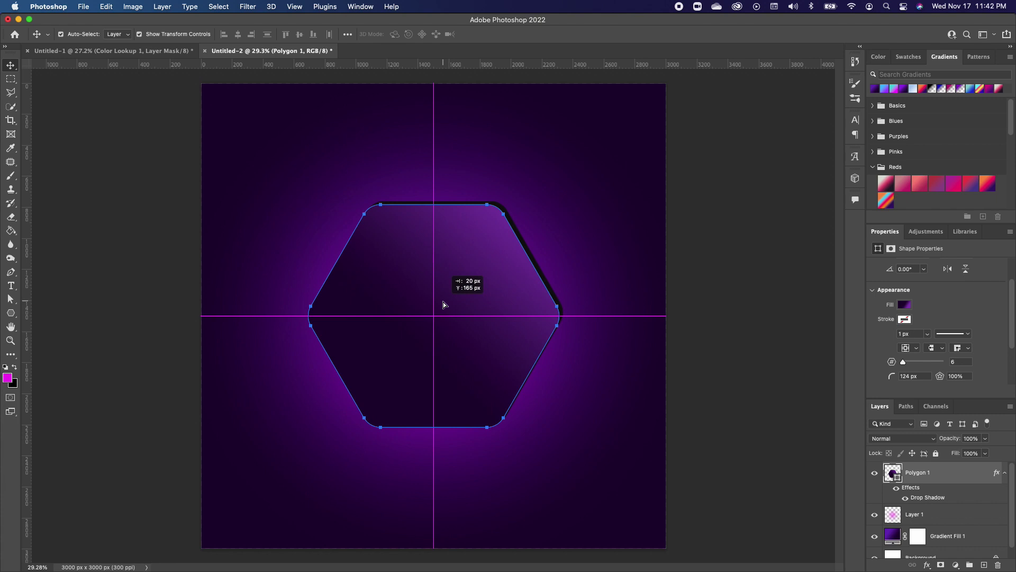
left_click_drag(443, 305, 443, 302)
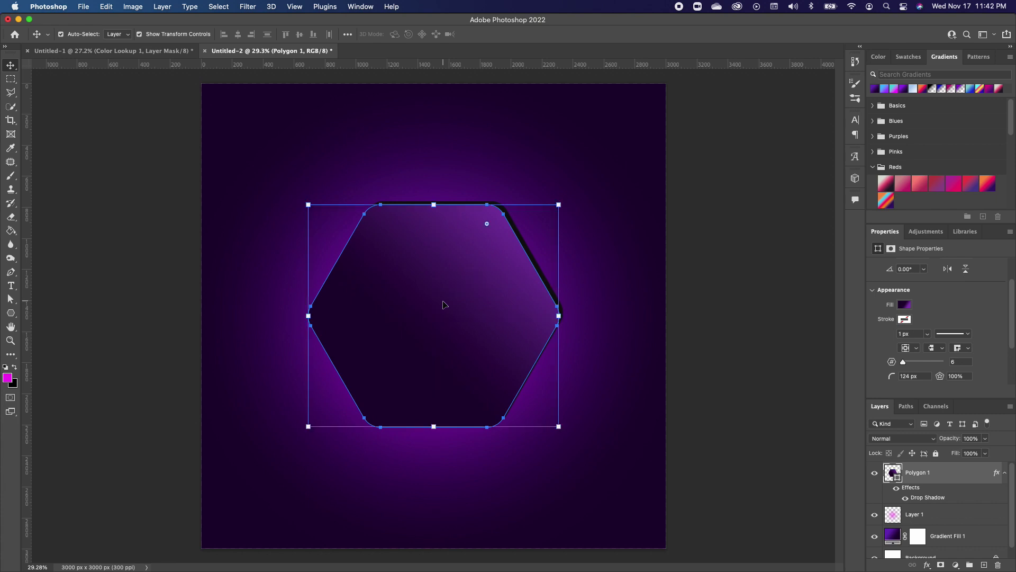
left_click(583, 200)
Step: Duplicate the hexagon, offset the copy towards the canvas's upper left, and hide the copy's layer effects
left_click(458, 281)
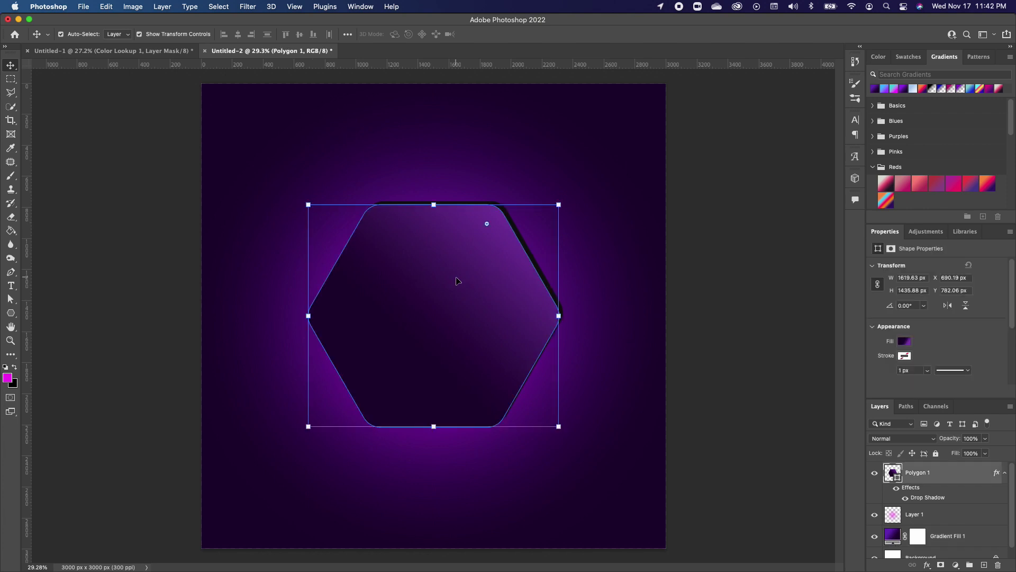
left_click_drag(456, 277, 399, 213)
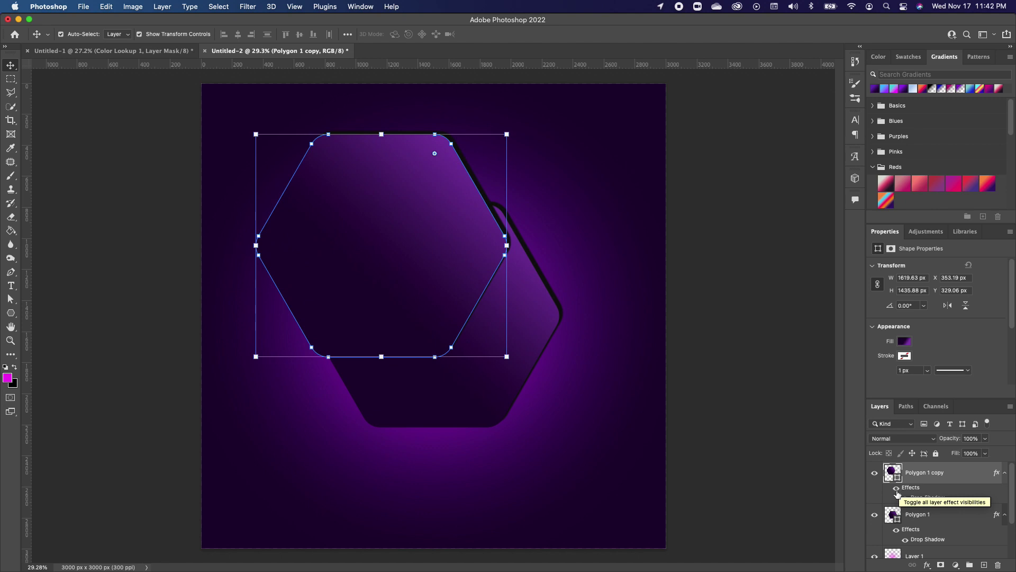
left_click(896, 490)
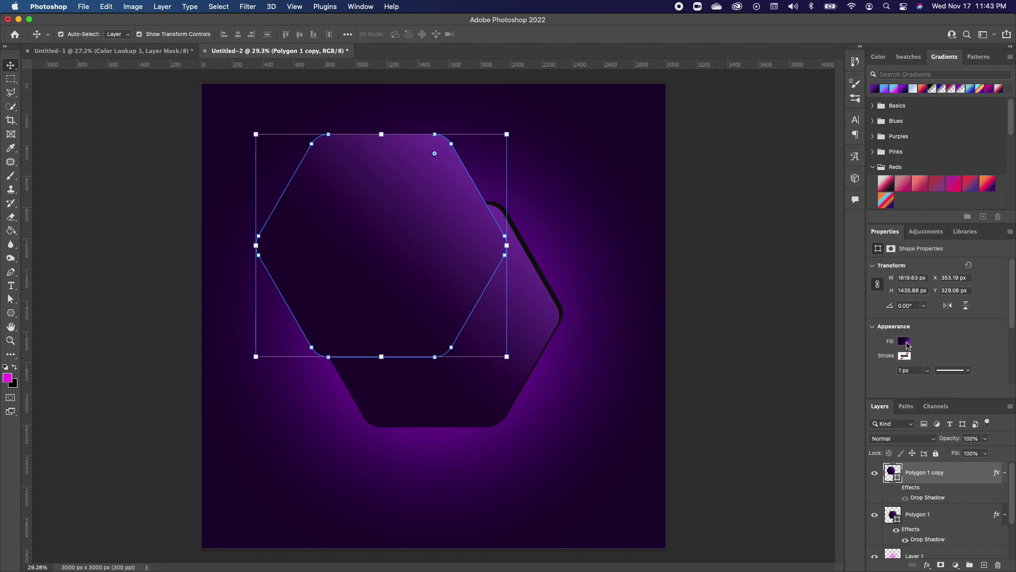
Step: Remove the hexagon copy's fill by setting it to no colour
left_click(906, 343)
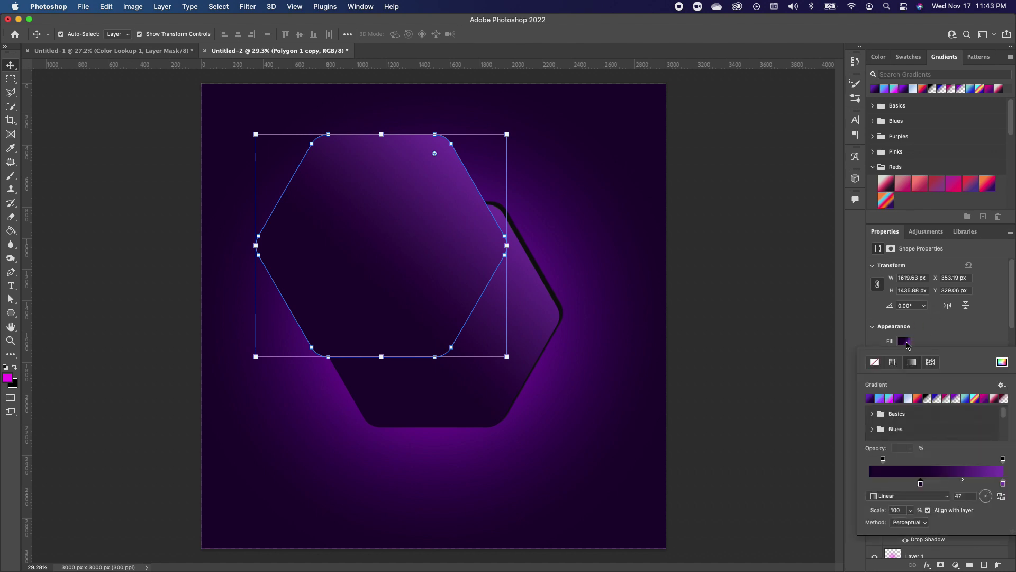
left_click(875, 361)
left_click(957, 334)
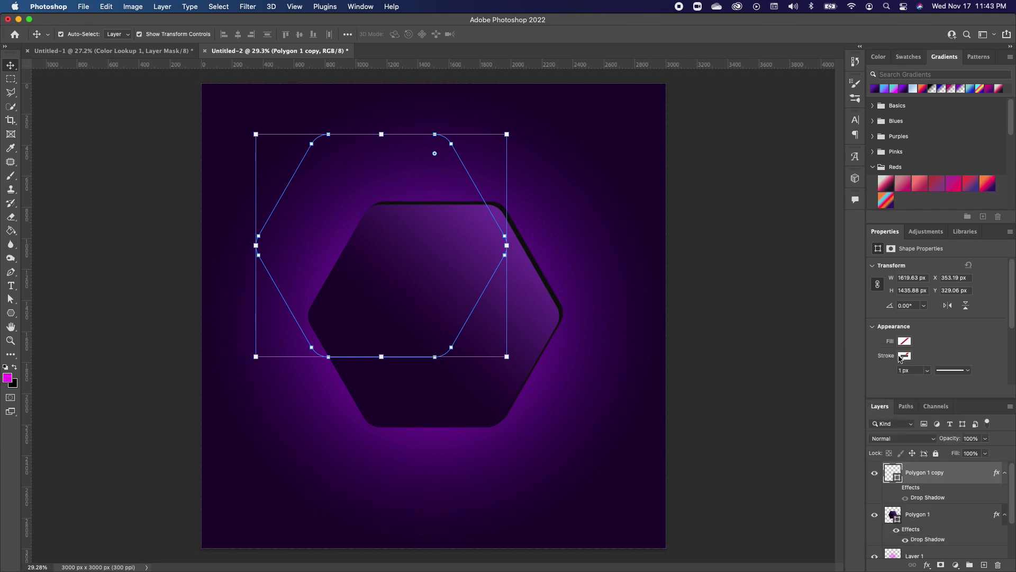
Step: Give the hexagon copy a linear gradient stroke using the recent cyan-to-magenta gradient
left_click(902, 356)
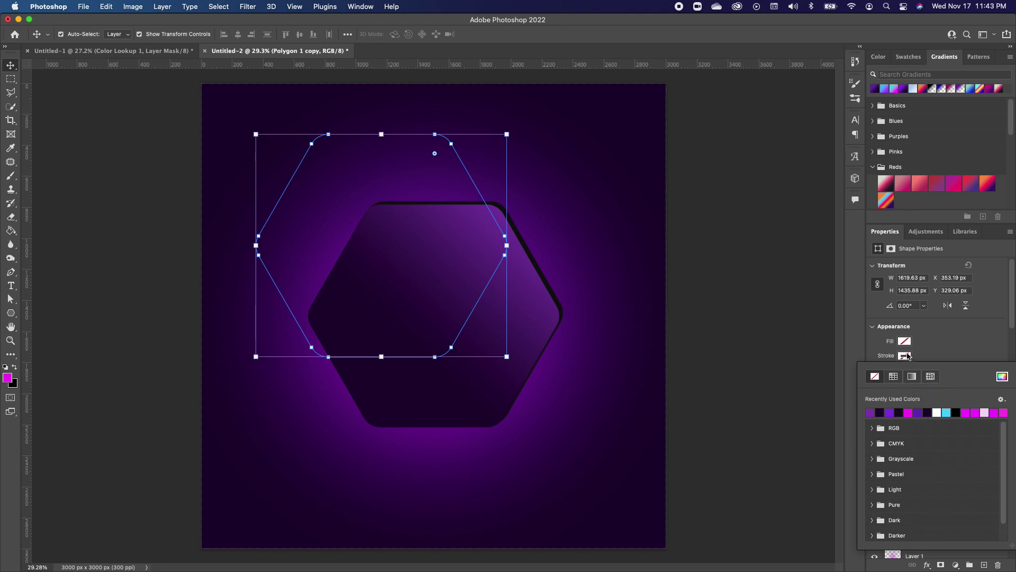
left_click(914, 378)
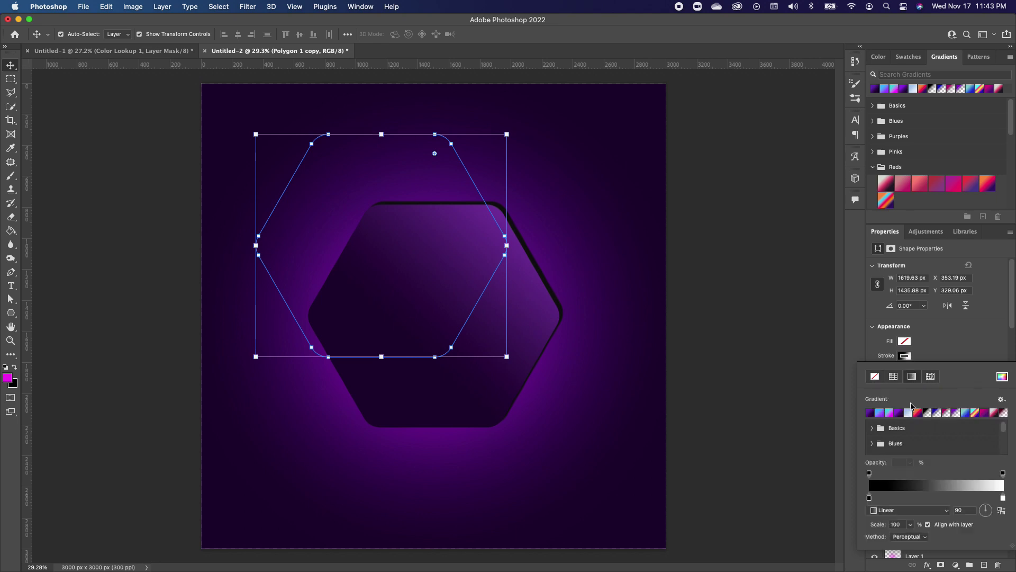
left_click(889, 413)
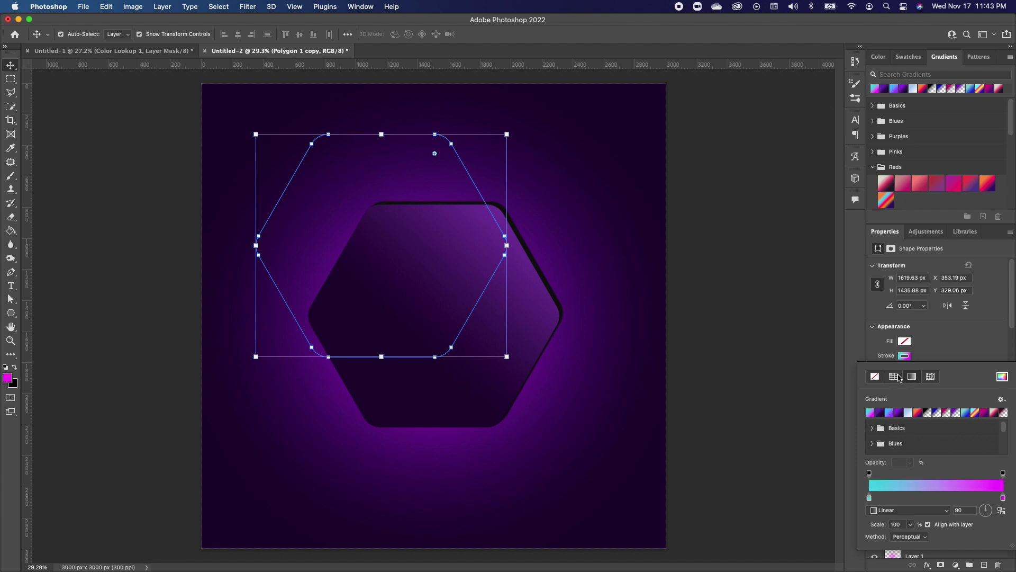
left_click(953, 346)
Step: Set the hexagon copy's stroke width to 12 px
left_click(927, 371)
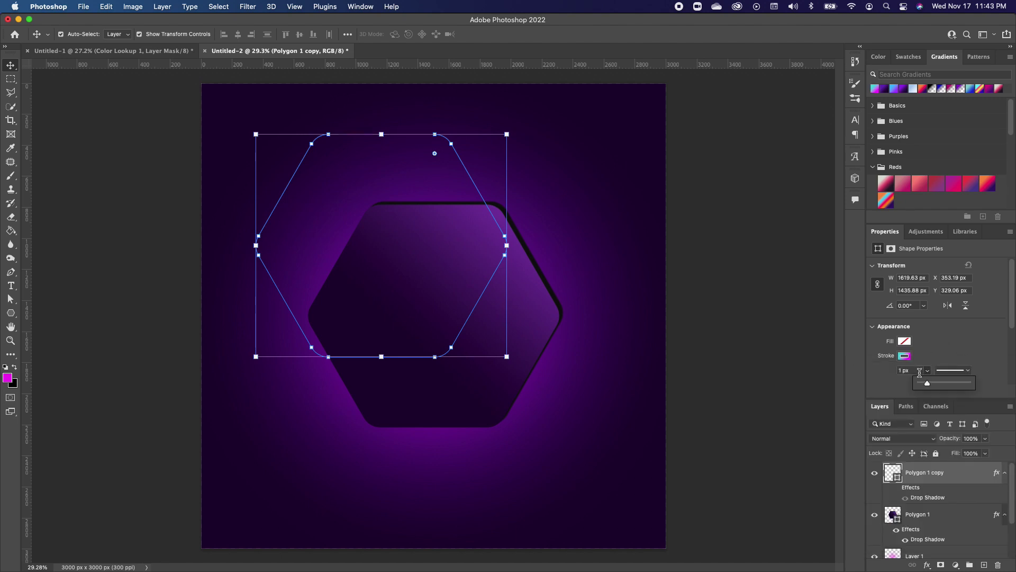
left_click_drag(920, 382, 929, 384)
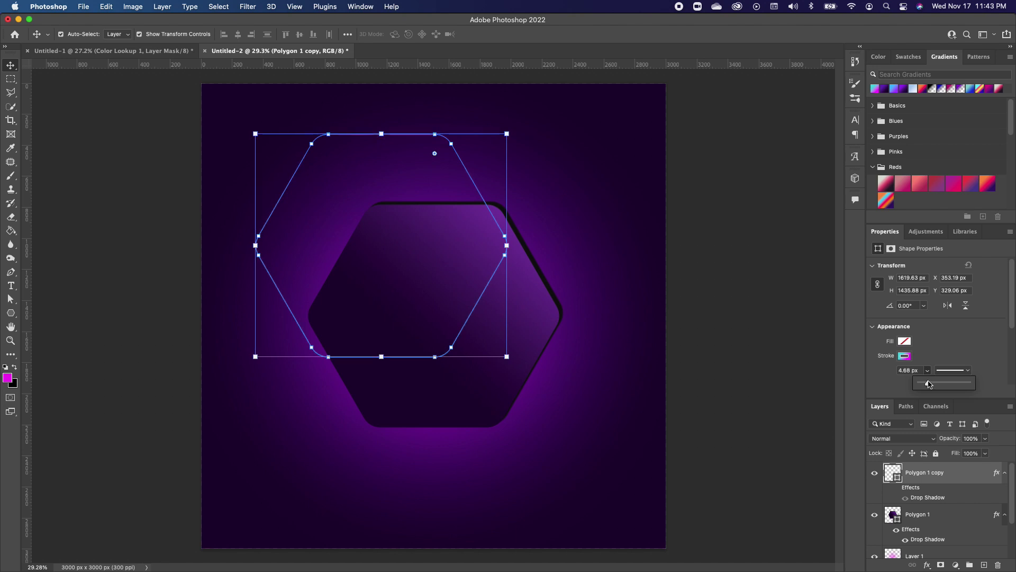
left_click(915, 367)
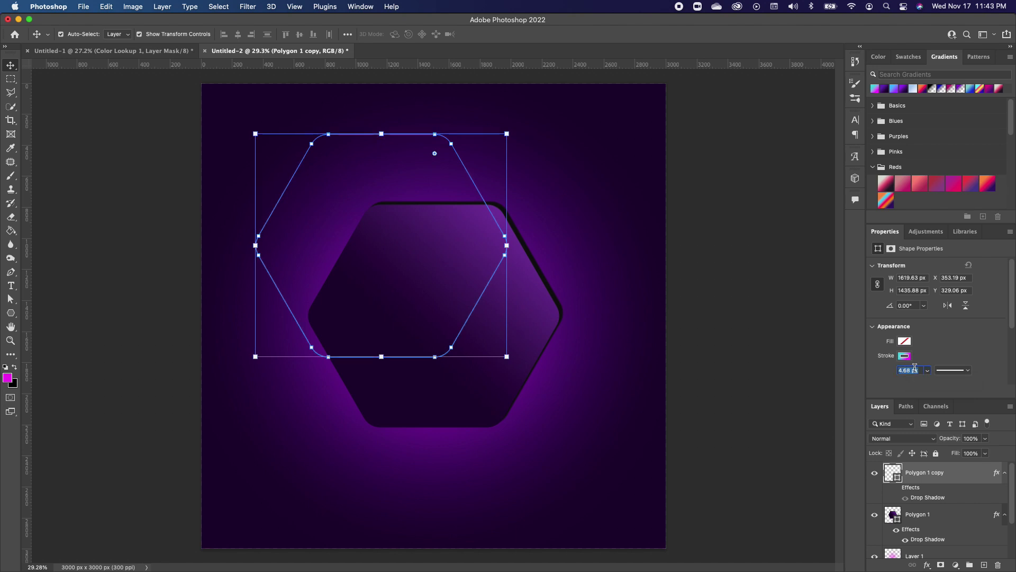
type("12")
key("Return")
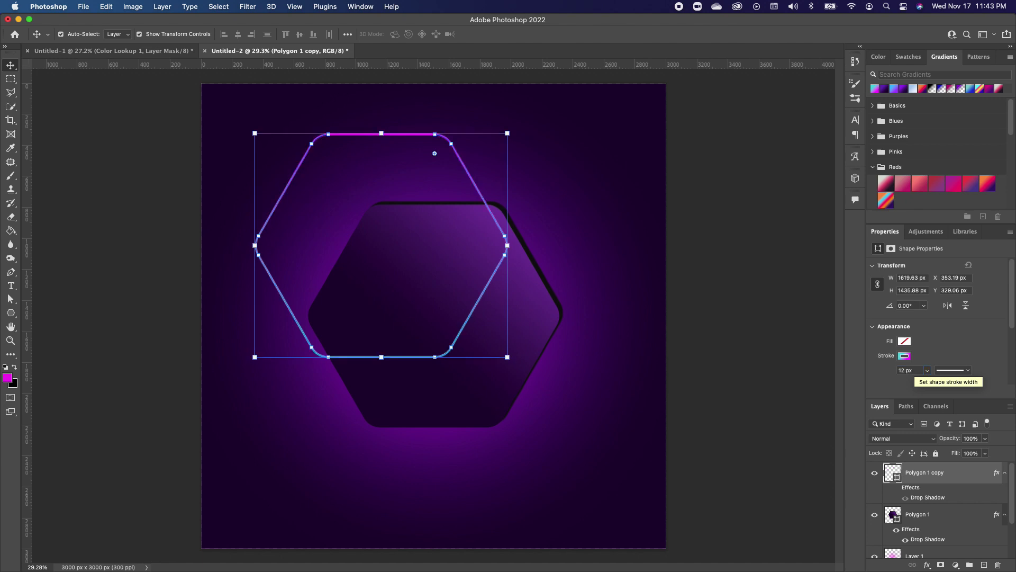
Step: Move the outlined hexagon copy down and to the right over the filled hexagon
left_click(738, 291)
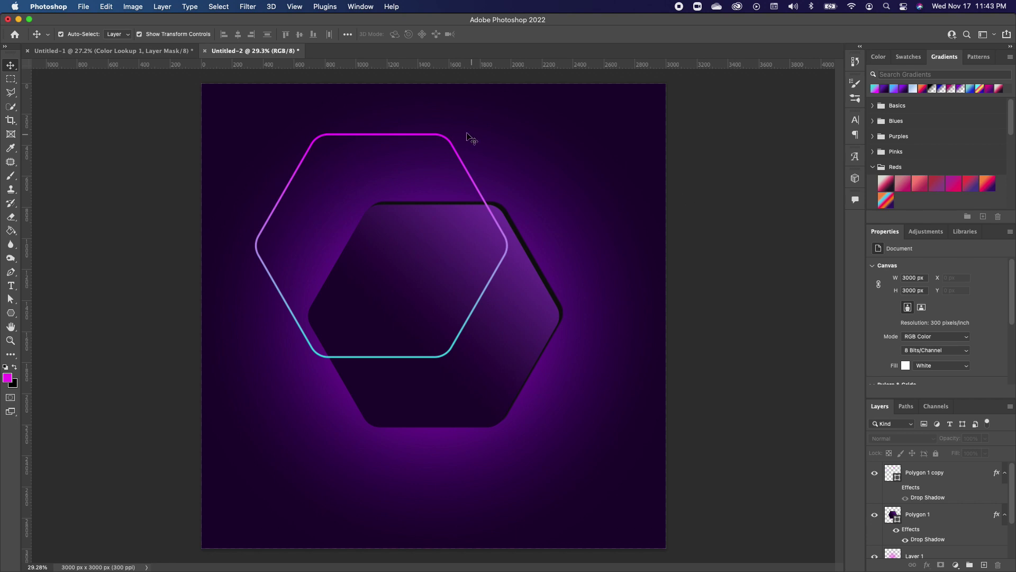
left_click(437, 138)
left_click(444, 137)
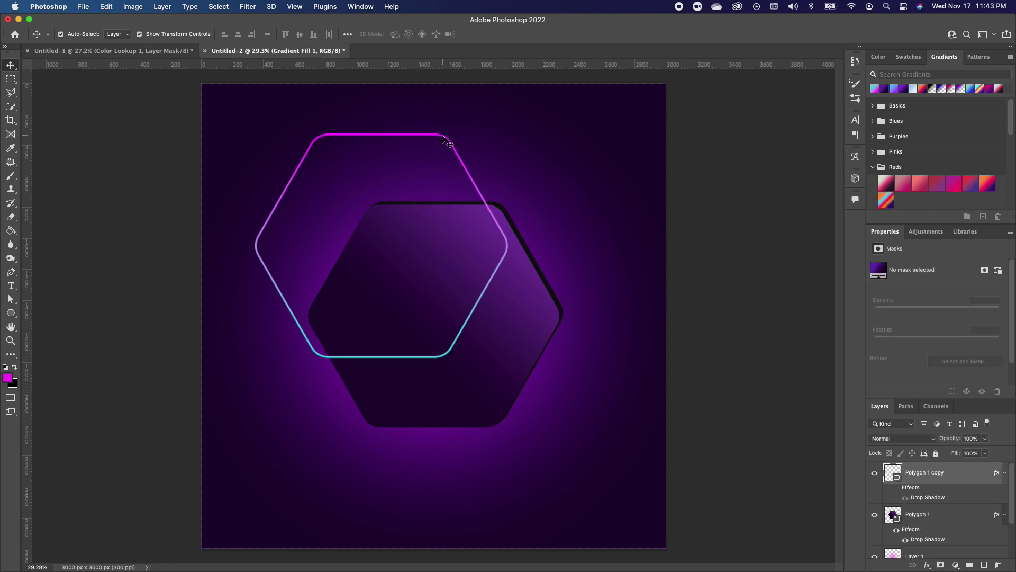
left_click(450, 142)
left_click_drag(450, 143, 493, 209)
Step: Enlarge the outlined hexagon to about 106% and rotate it about 5.7° so it frames the filled hexagon
left_click_drag(559, 204, 577, 192)
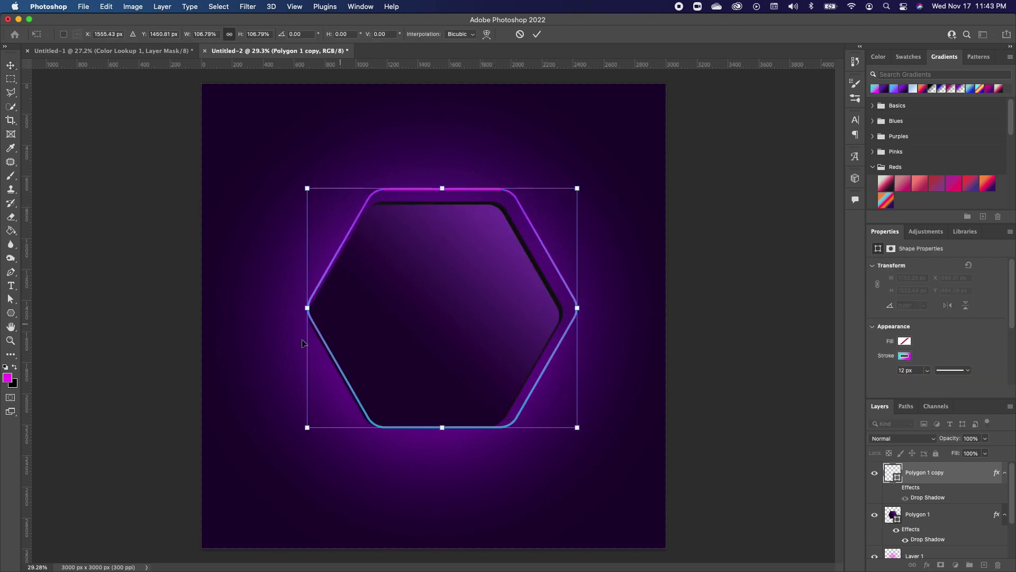
left_click_drag(307, 428, 293, 440)
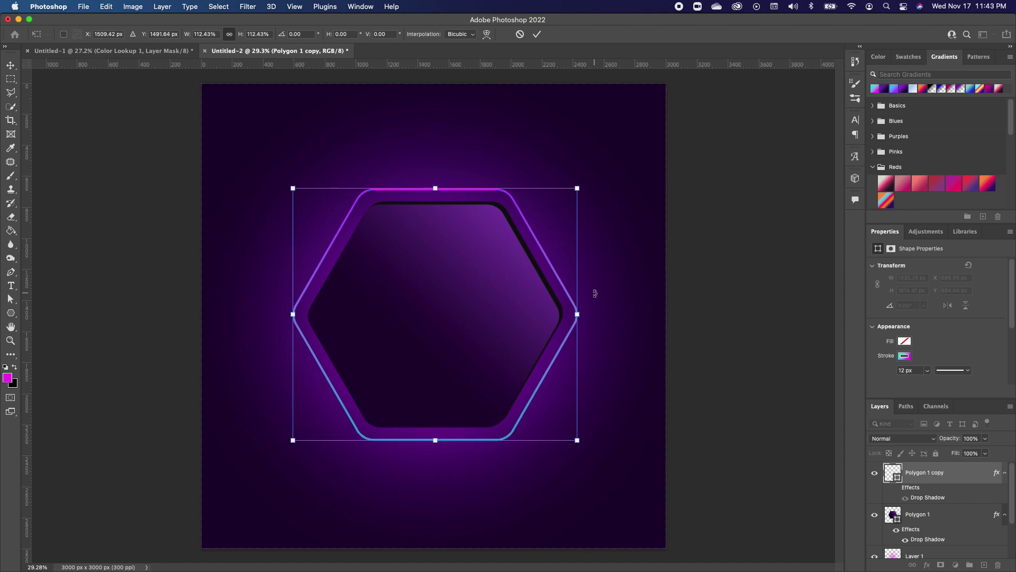
left_click_drag(584, 456, 568, 459)
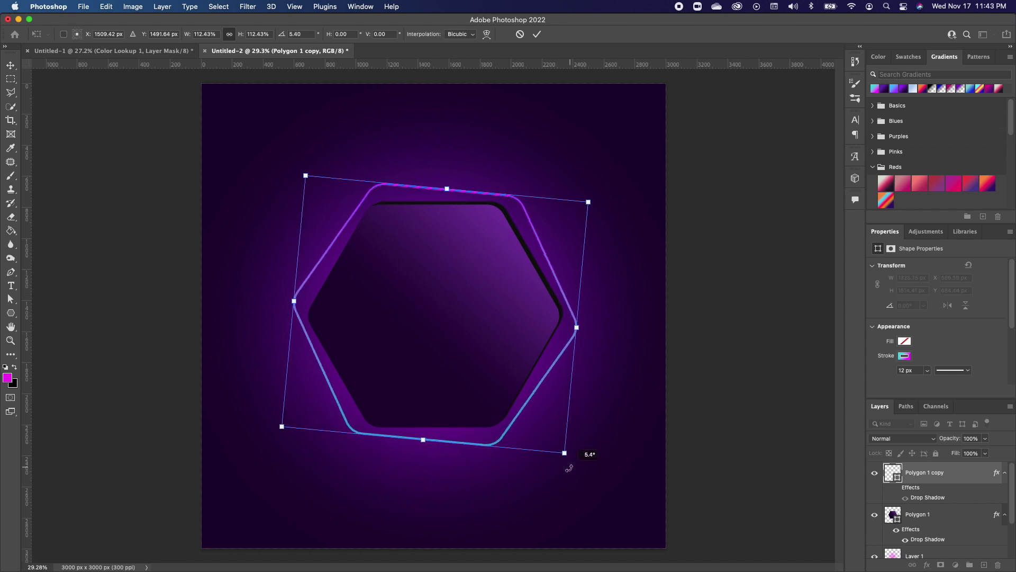
left_click_drag(587, 203, 581, 209)
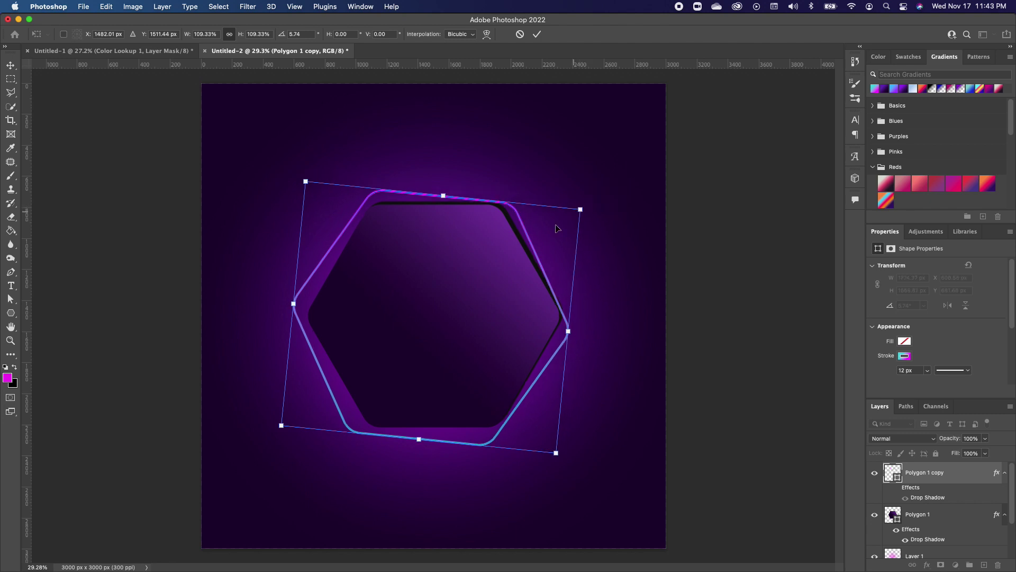
left_click_drag(281, 425, 289, 420)
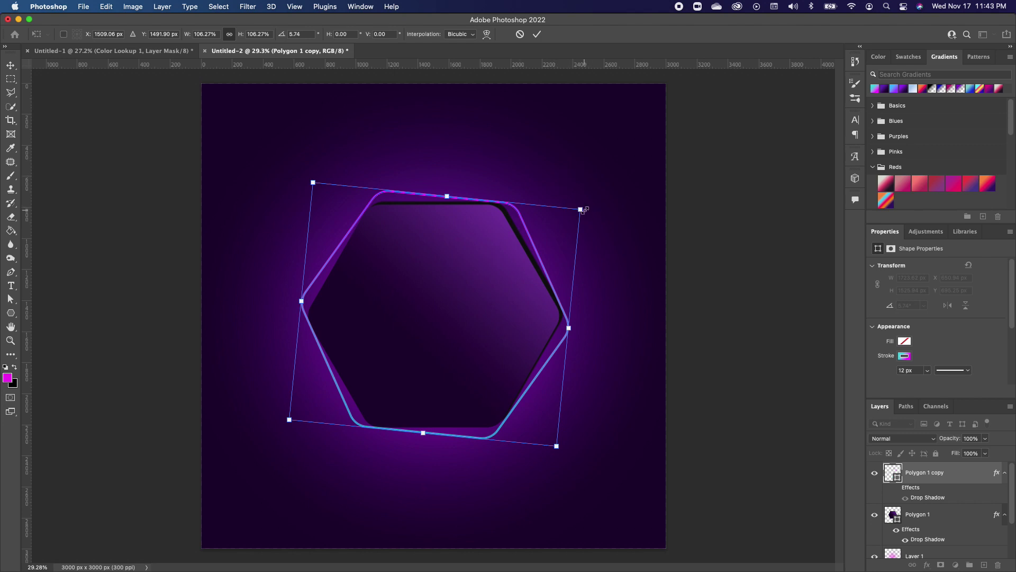
left_click_drag(582, 210, 581, 210)
key("Return")
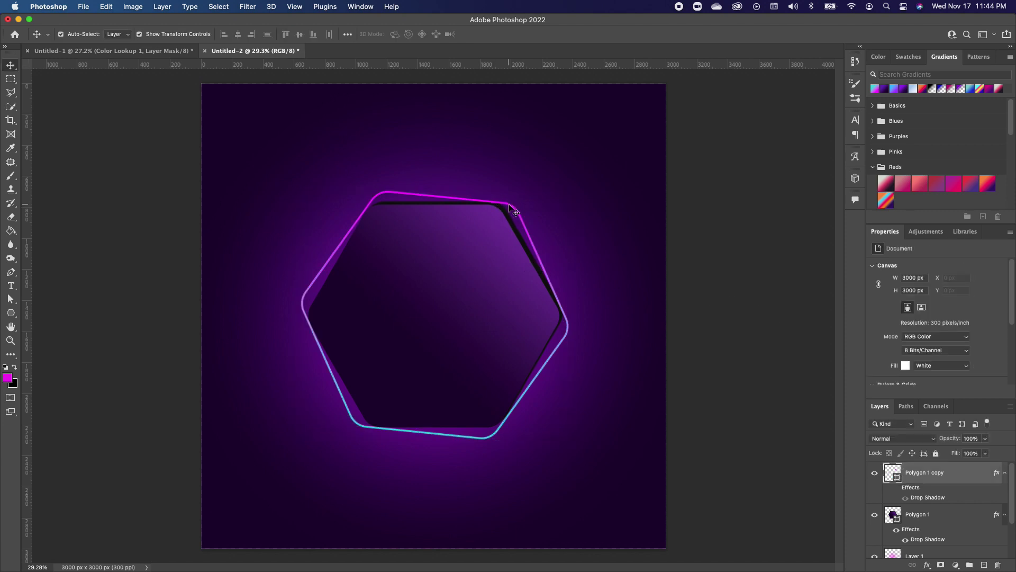
Step: Move the outlined hexagon's layer beneath the filled hexagon's layer
left_click_drag(966, 476, 962, 545)
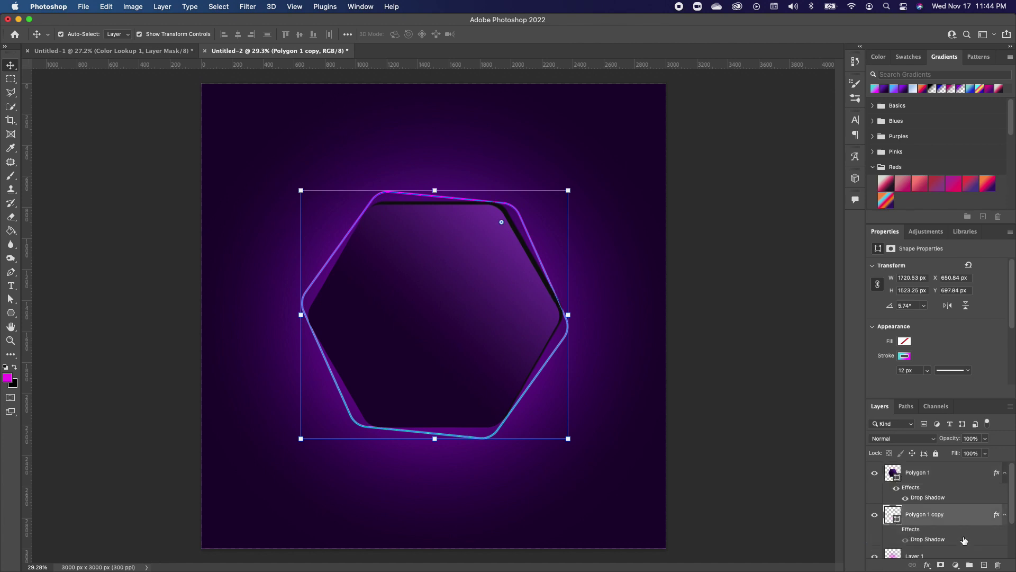
left_click(722, 284)
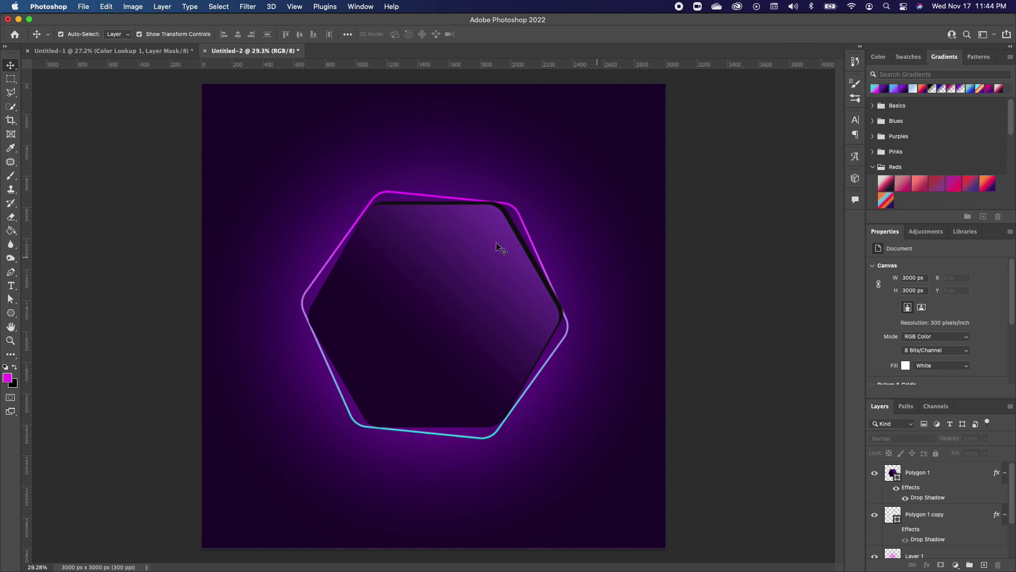
Step: Add white 36 pt "BEST OFFER" text in Acumin Pro Extra Light and place it near the hexagon's lower edge
left_click(11, 286)
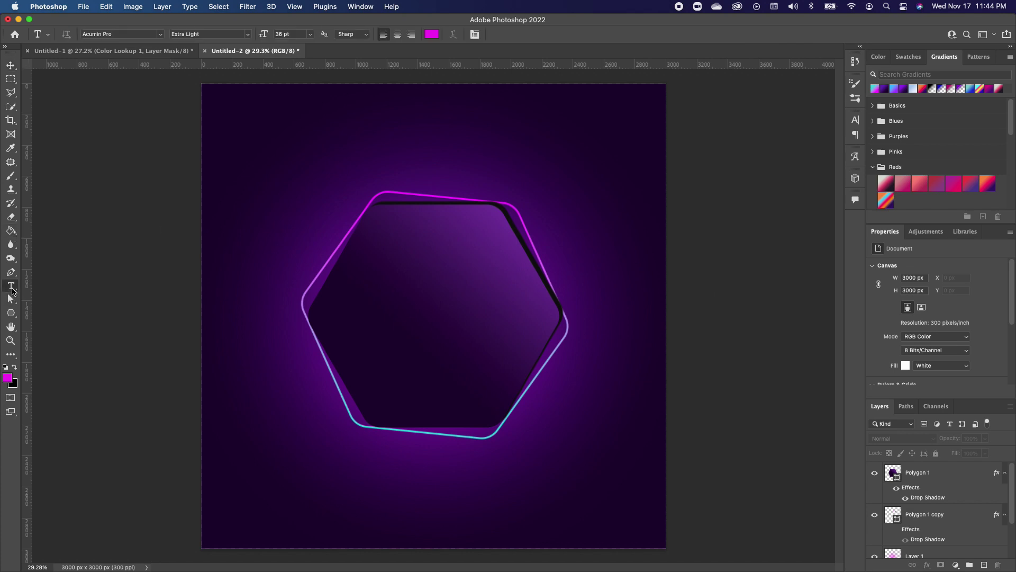
left_click(6, 368)
left_click(16, 368)
left_click(382, 292)
type("BEST OFFER")
left_click(11, 64)
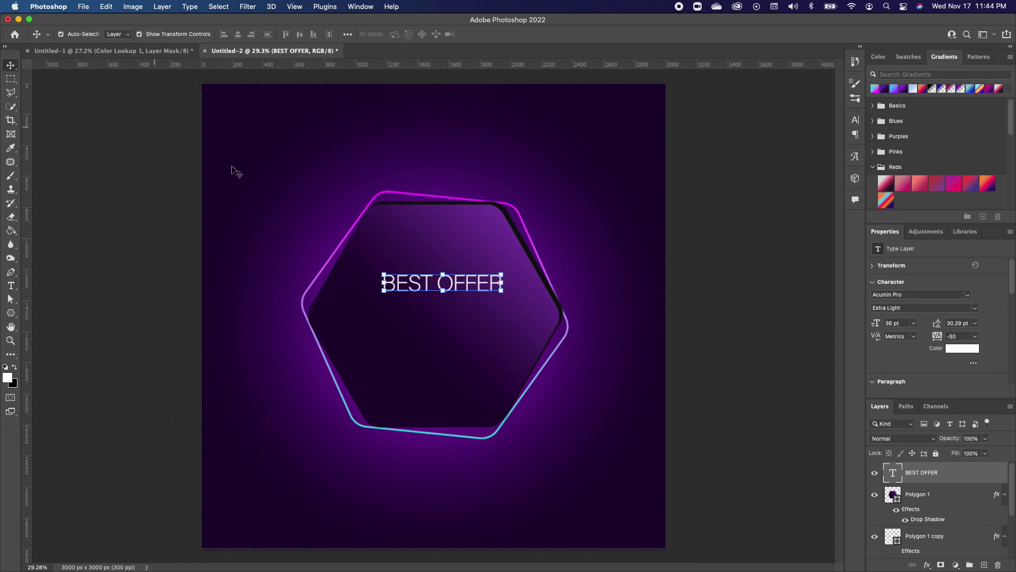
left_click_drag(469, 288, 462, 396)
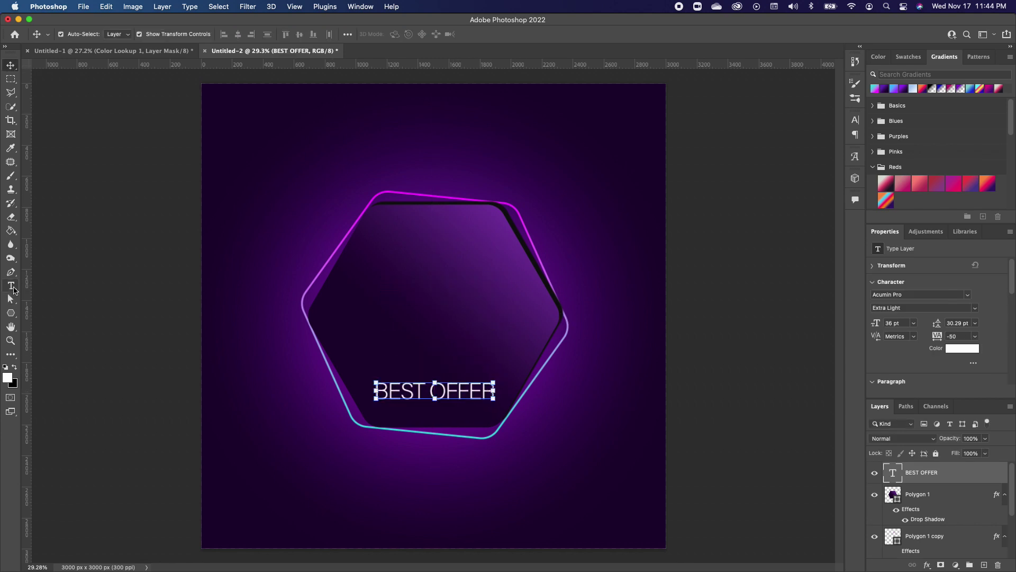
Step: Paste the copied "BLACK FRIDAY" text as a new type layer in the upper part of the hexagon
left_click(9, 291)
left_click(392, 264)
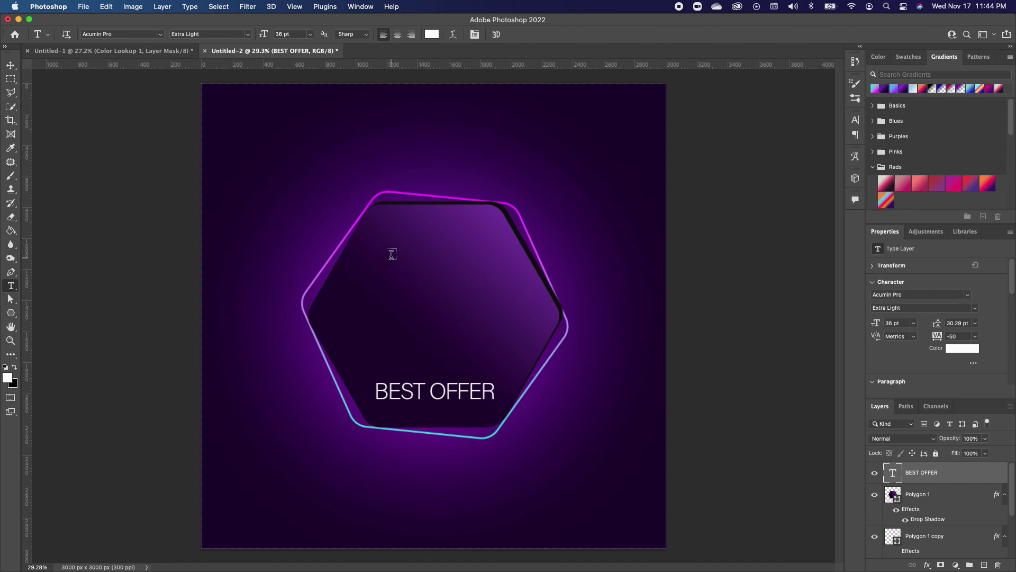
key("ctrl+v")
left_click(10, 65)
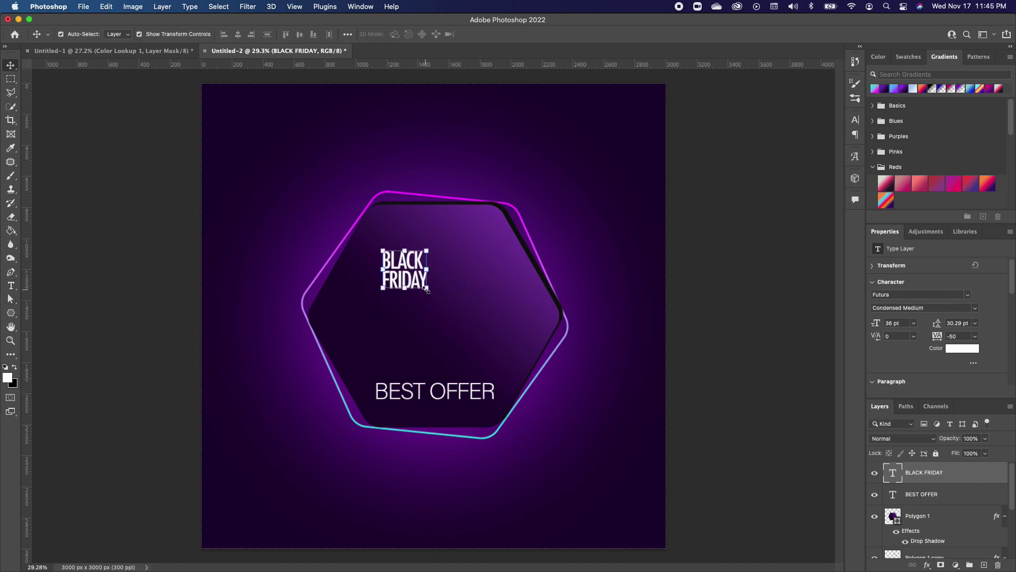
Step: Enlarge the BLACK FRIDAY text to about 310% and position it in the hexagon just above BEST OFFER
left_click_drag(426, 288, 524, 367)
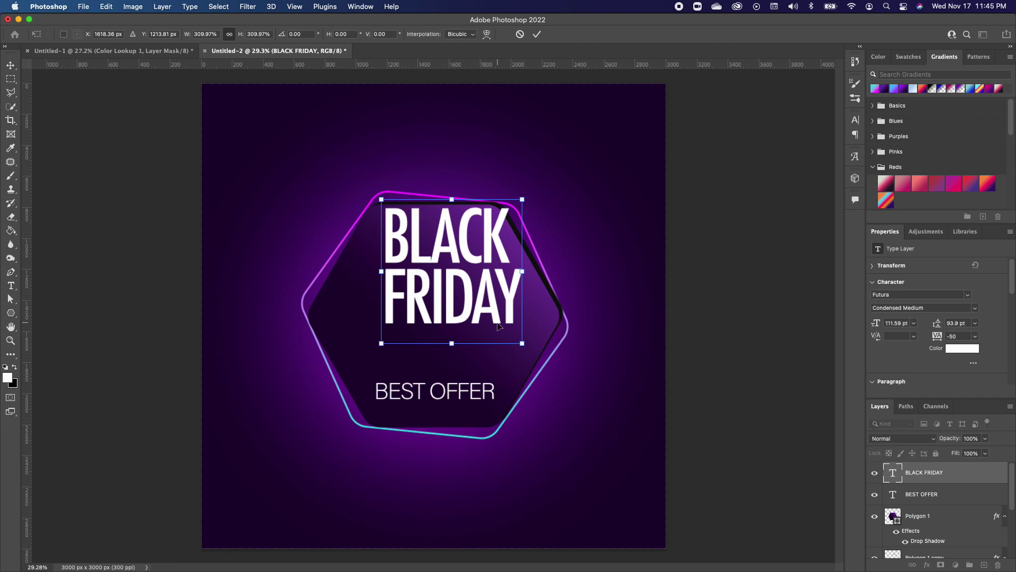
left_click_drag(485, 304, 469, 342)
key("Return")
Step: Scale the BEST OFFER text to about 96% and centre it horizontally on the canvas directly beneath BLACK FRIDAY
left_click(473, 395)
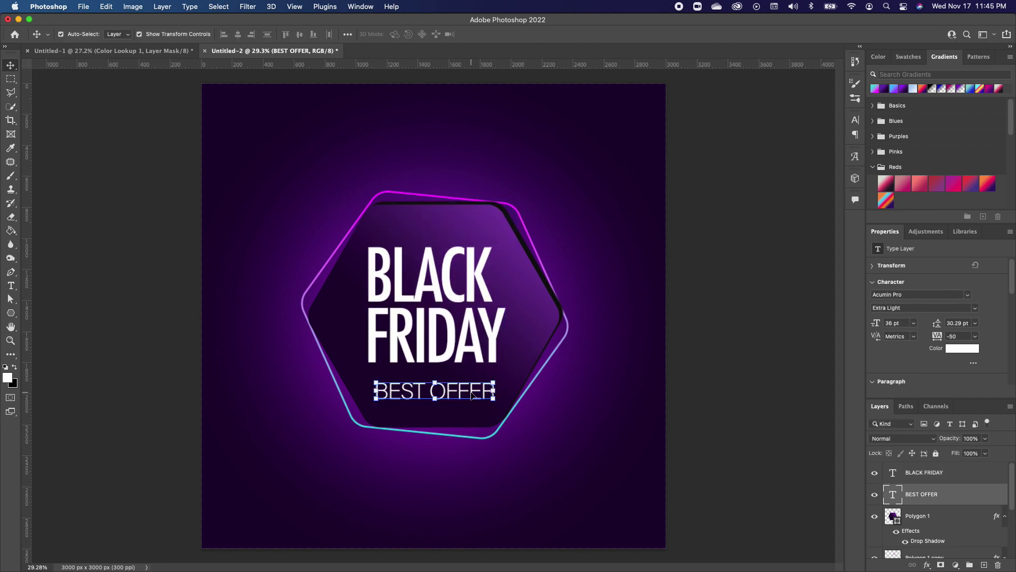
mouse_move(473, 394)
left_mouse_down()
mouse_move(473, 383)
mouse_move(492, 379)
mouse_move(468, 382)
left_mouse_up()
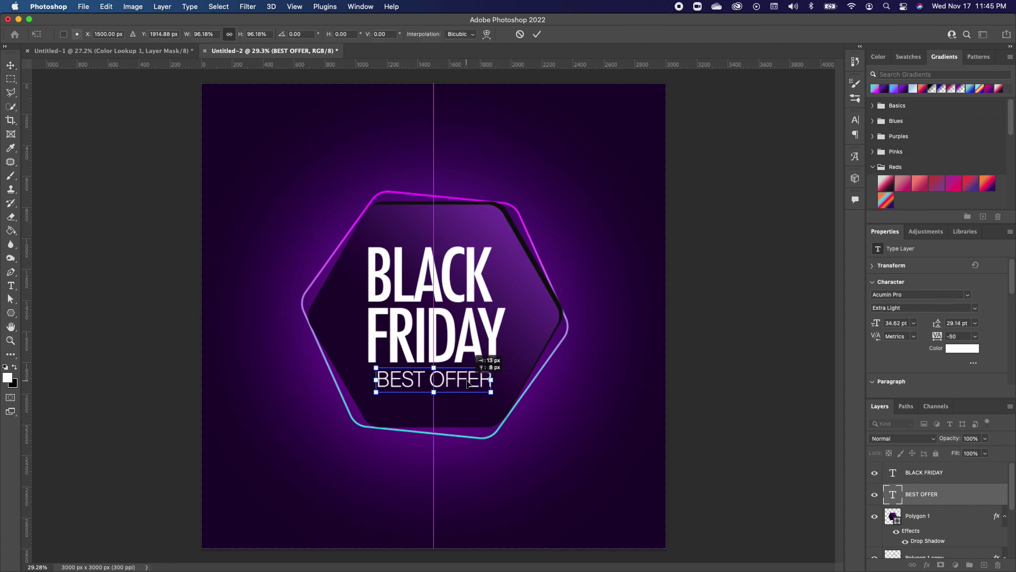
key("Return")
left_click(613, 426)
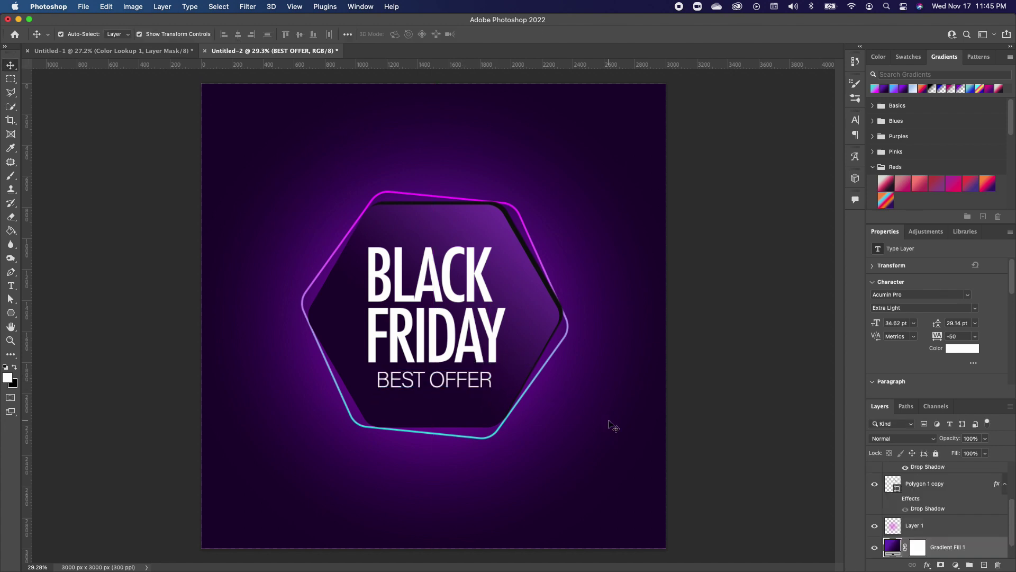
Step: Apply the recent cyan-to-magenta gradient to the BLACK FRIDAY text and angle it from magenta at lower left to cyan at upper right
left_click(458, 334)
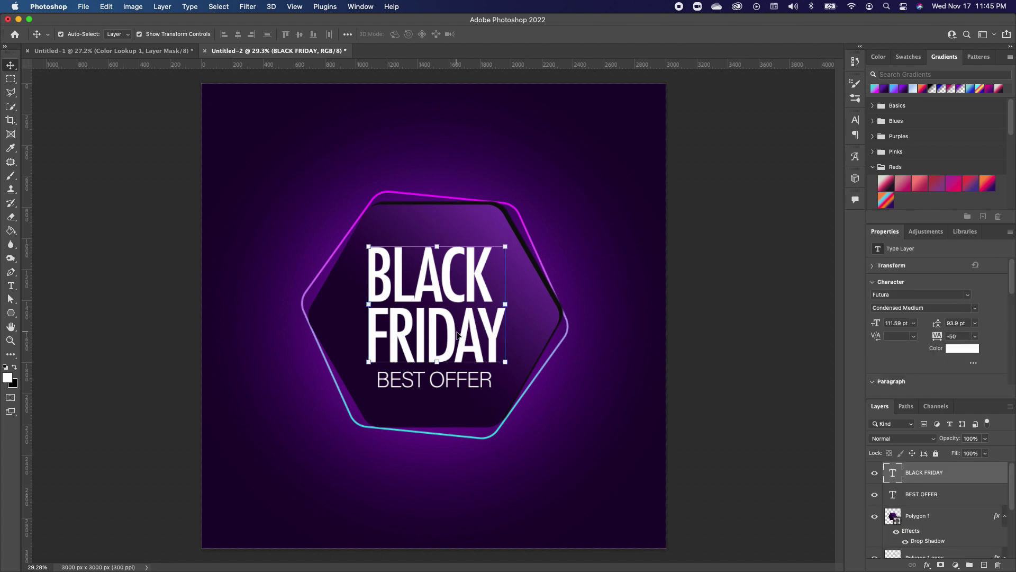
double_click(986, 478)
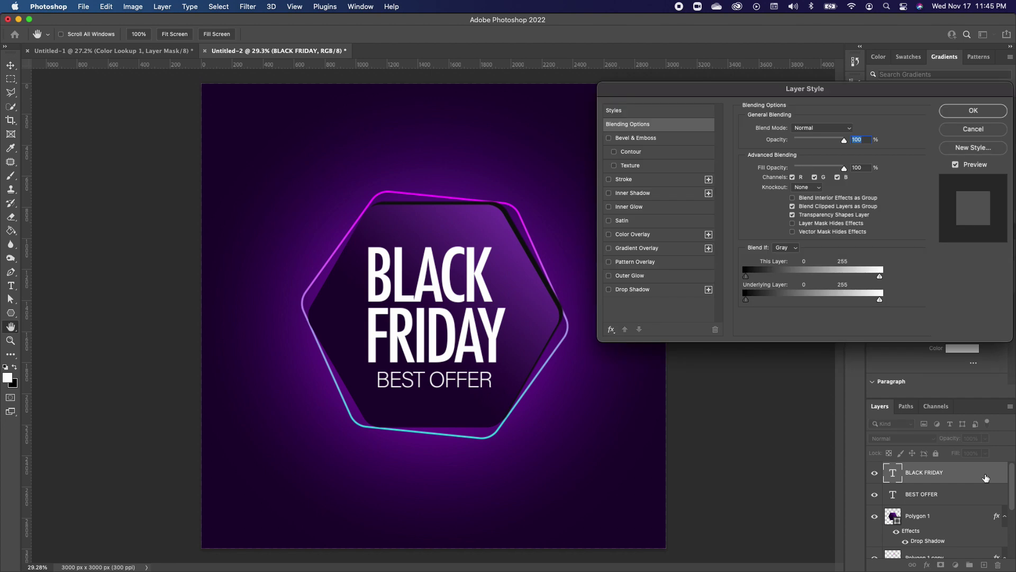
left_click(974, 110)
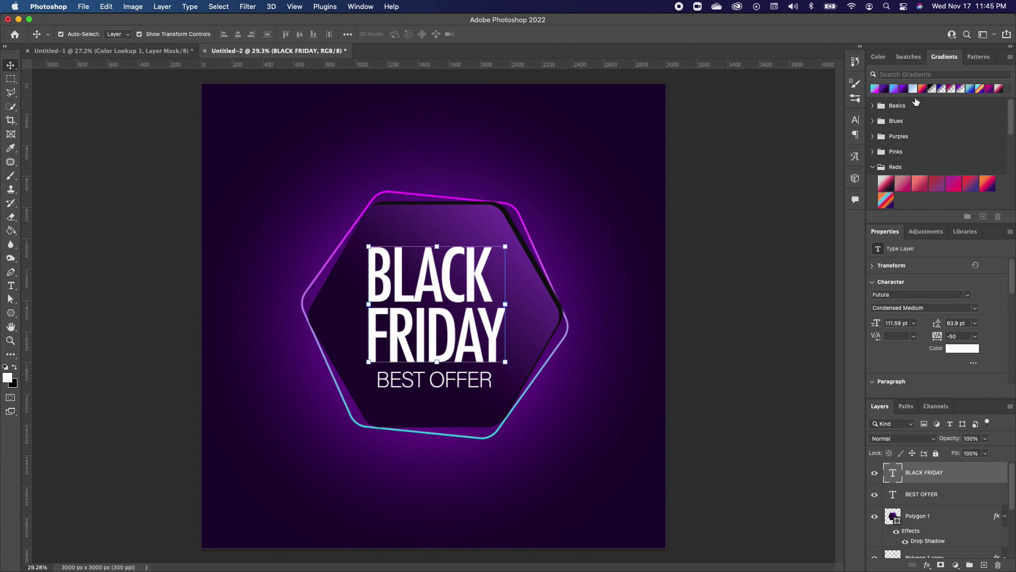
left_click(875, 88)
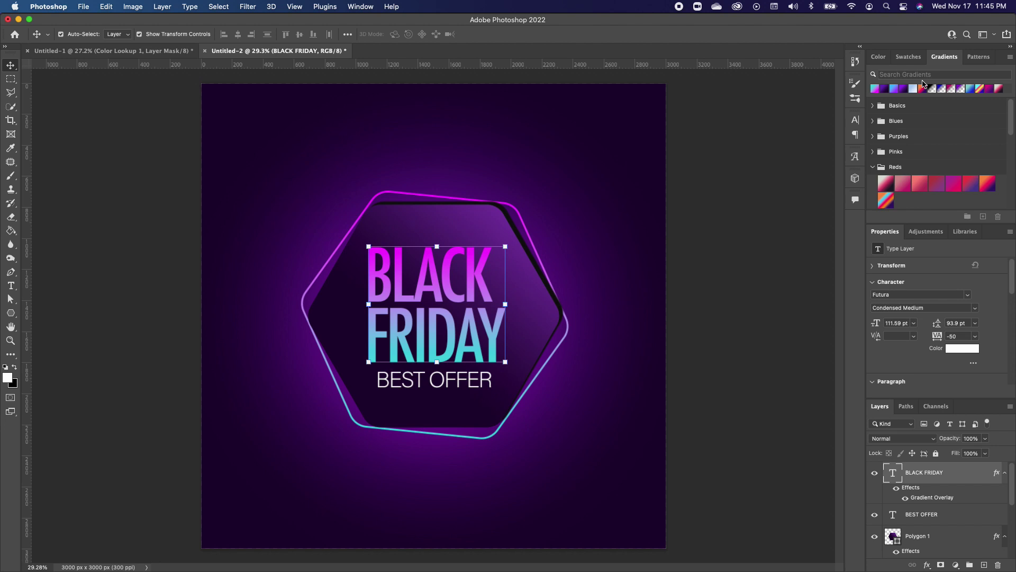
double_click(928, 498)
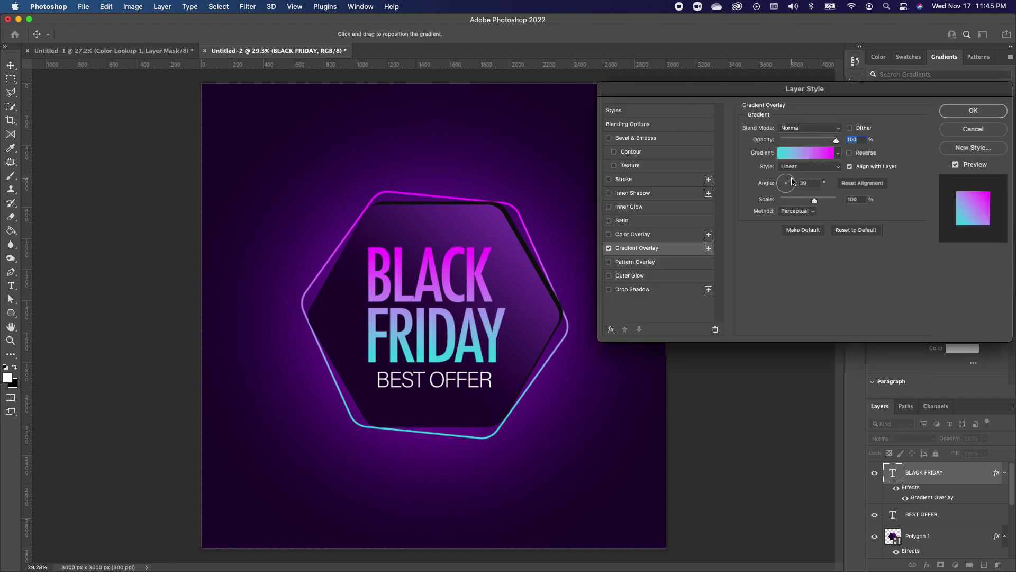
left_click_drag(792, 181, 790, 187)
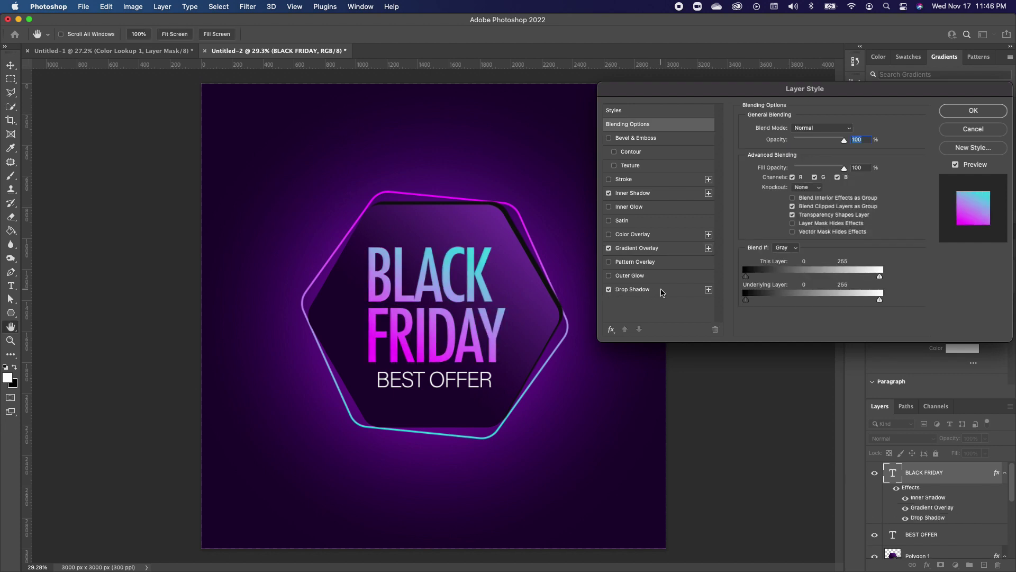
Step: Set the BLACK FRIDAY text's drop shadow to Normal blend mode and increase its distance
left_click(660, 289)
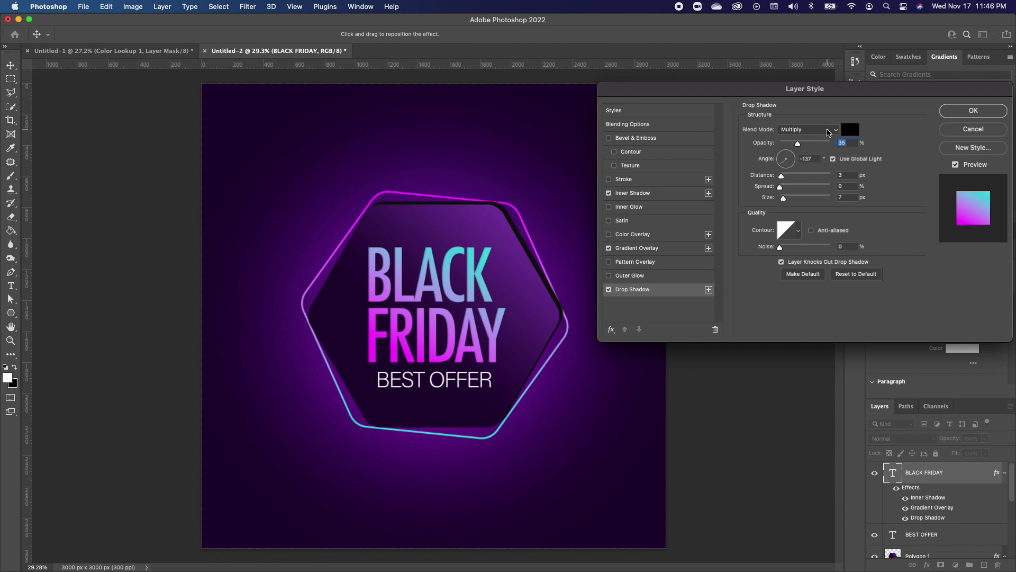
left_click(829, 130)
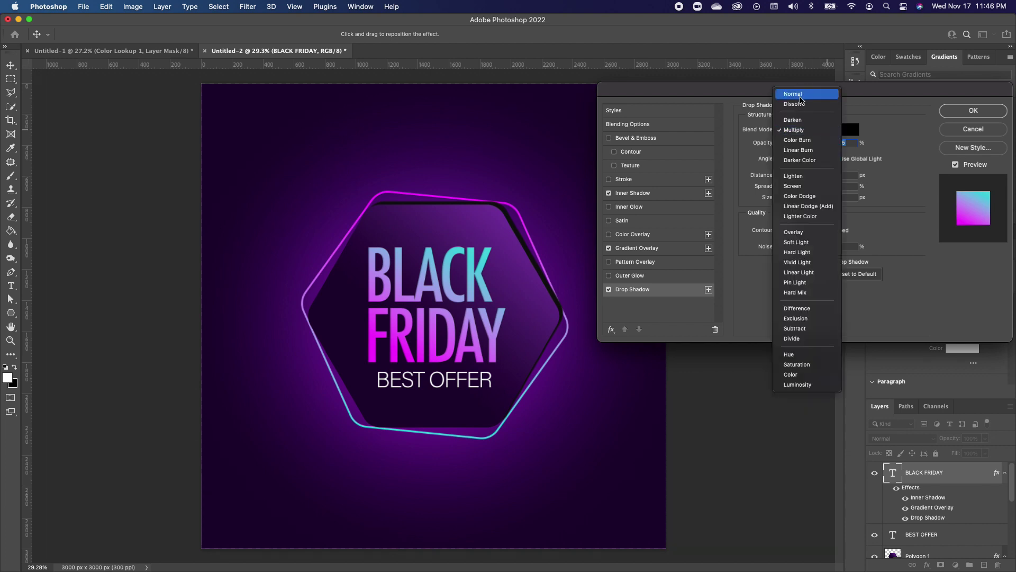
left_click(793, 94)
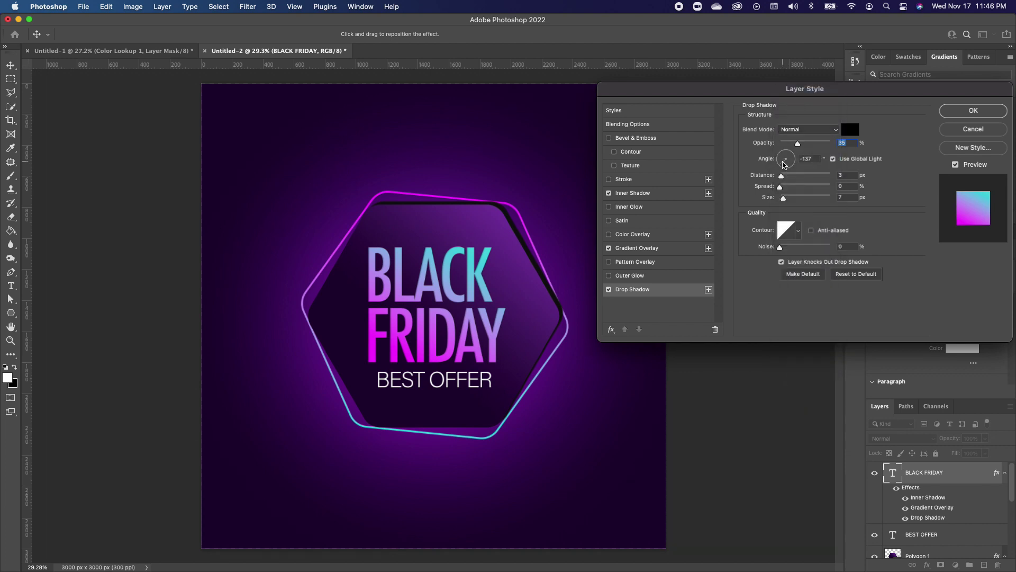
left_click_drag(781, 176, 797, 178)
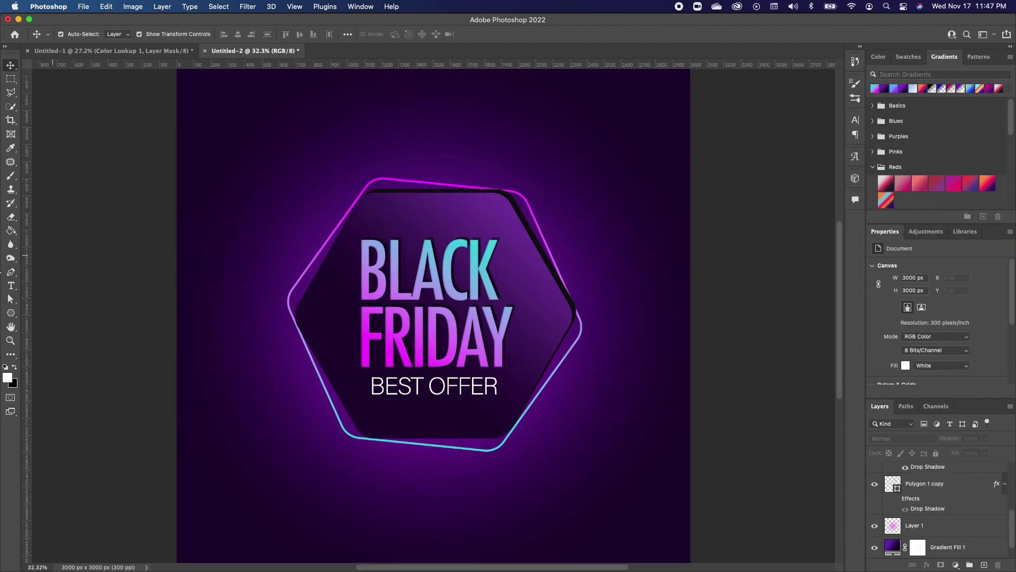
Step: Draw an unfilled, white-stroked circle about 1374 px wide, centred near the canvas's upper-left corner
left_click(15, 317)
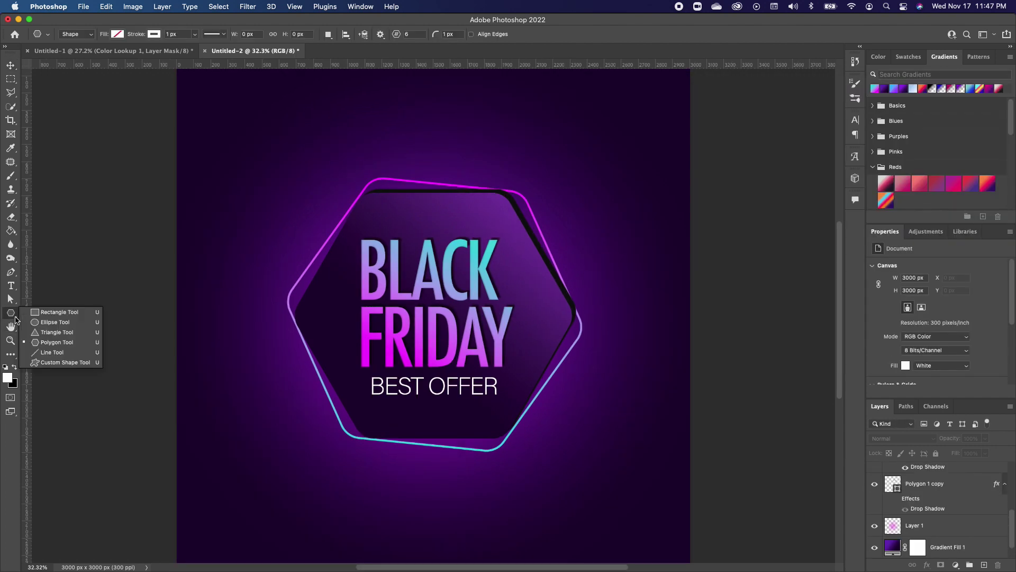
left_click(47, 323)
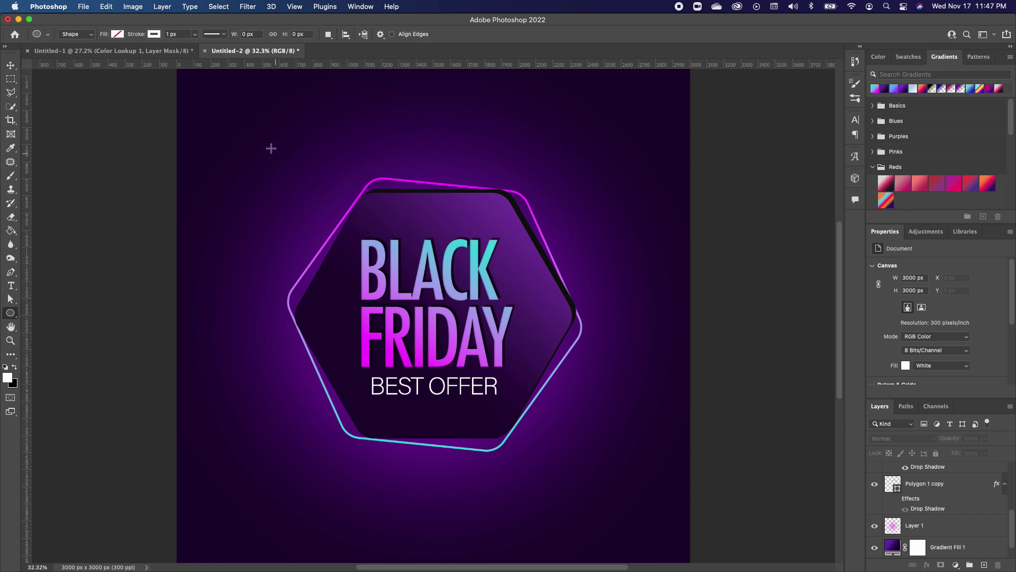
left_click_drag(247, 124, 365, 242)
key("v")
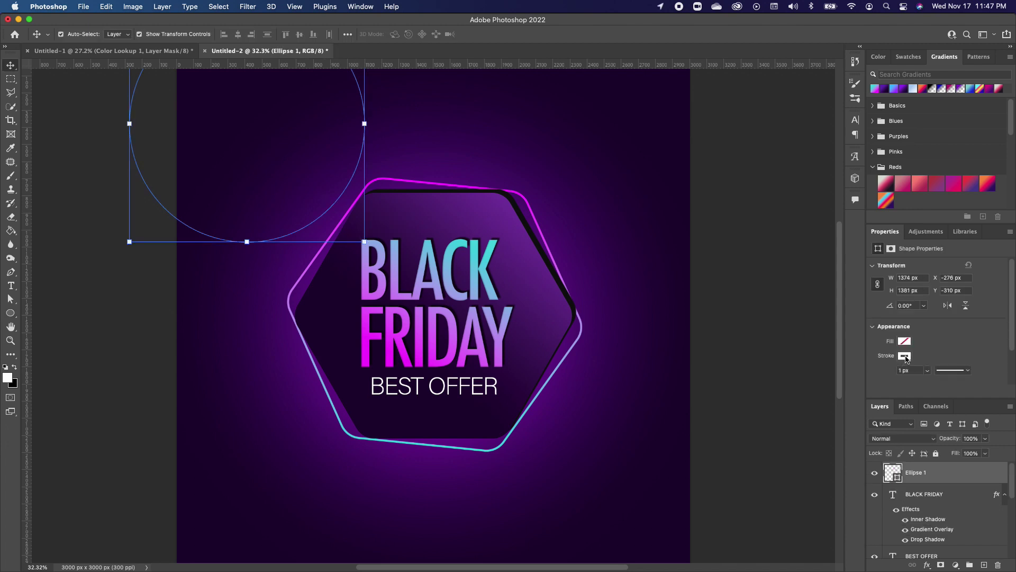
Step: Set the circle's stroke width to 20 px
left_click(919, 371)
type("20")
left_click(348, 177)
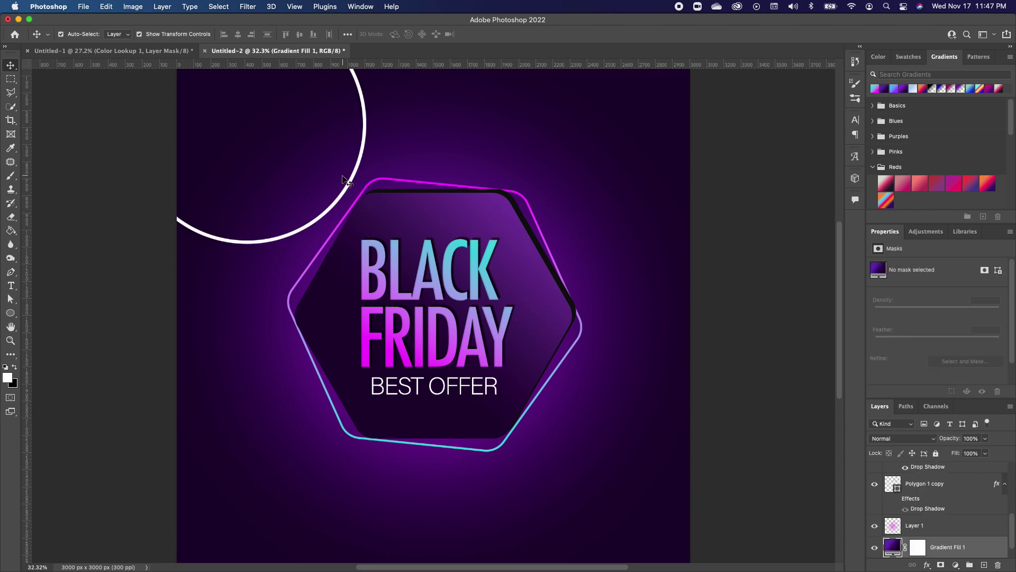
Step: Move the circle over the hexagon and enlarge it to about 137% so it encloses both hexagons
left_click_drag(353, 185, 482, 404)
key("ctrl+t")
left_click_drag(495, 224, 642, 188)
left_click_drag(564, 225, 582, 238)
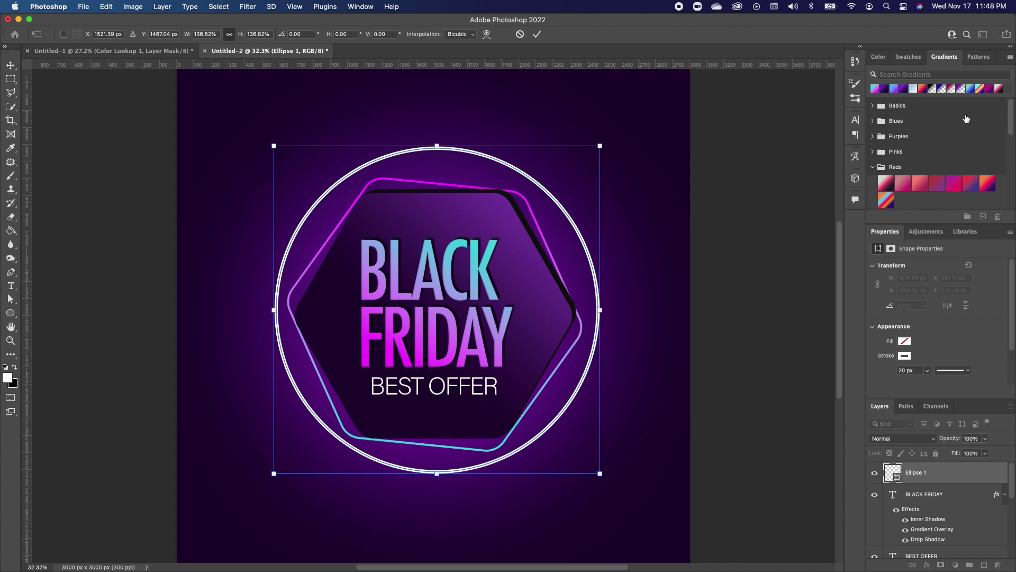
Step: Commit the circle's resize and fill it with the small-dot pattern named Pattern 3
left_click(981, 58)
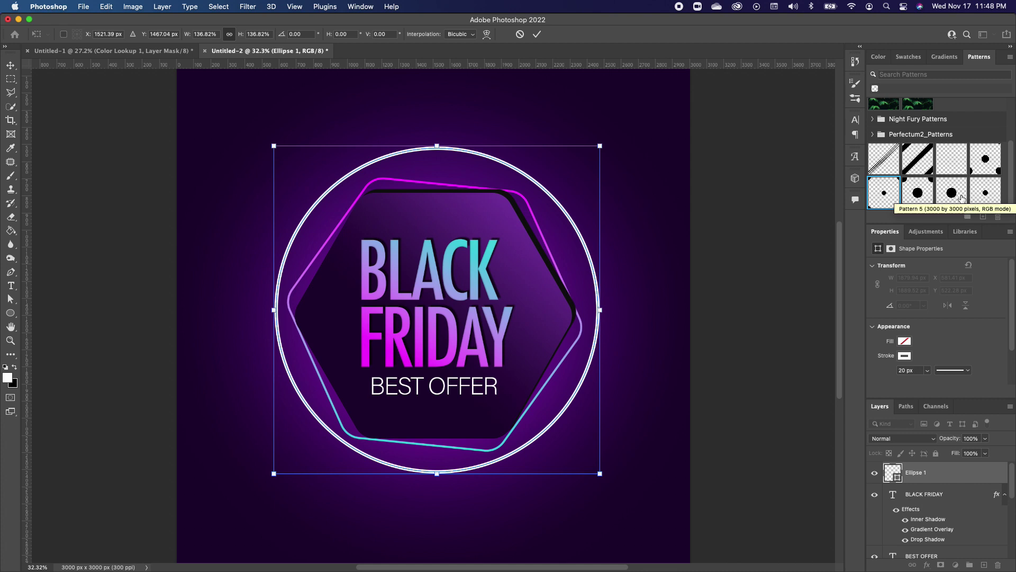
key("Return")
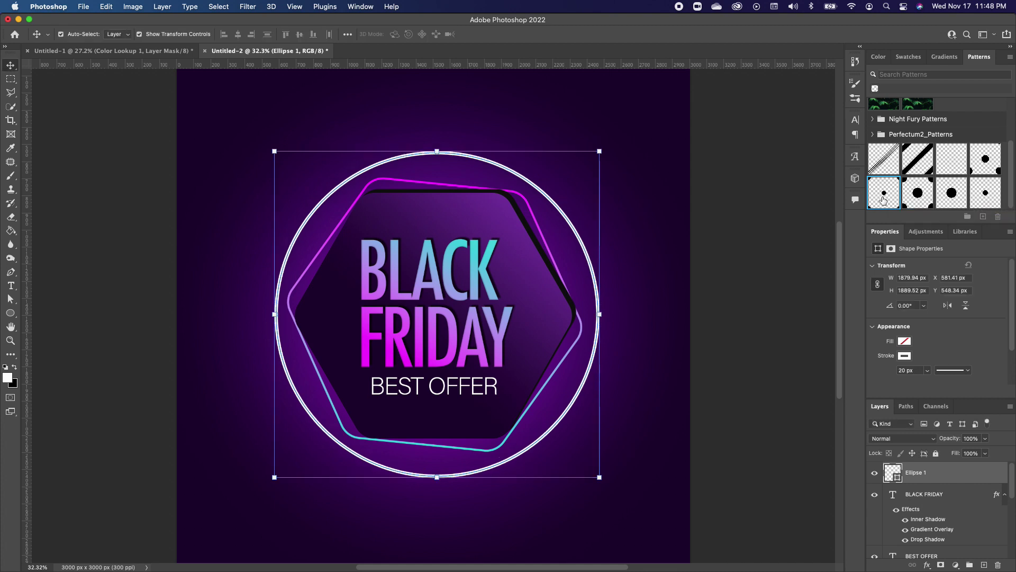
double_click(884, 199)
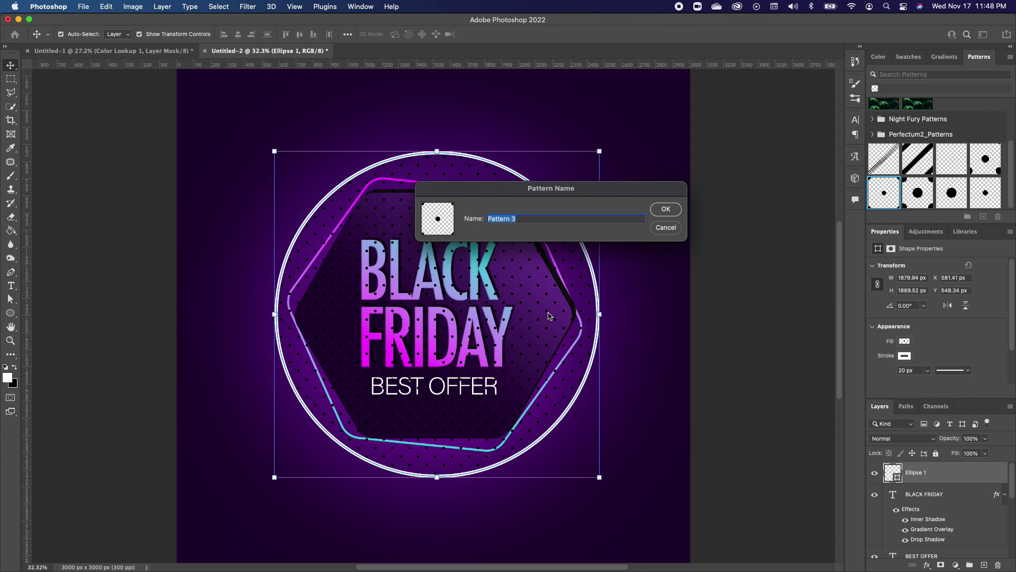
left_click(667, 211)
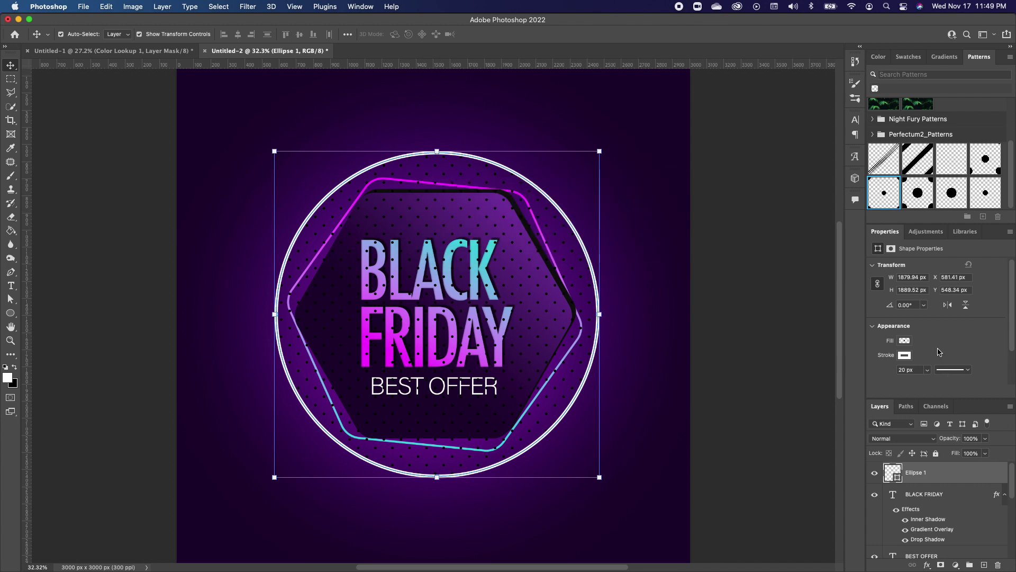
Step: Remove the stroke from the dot-patterned circle
left_click(905, 355)
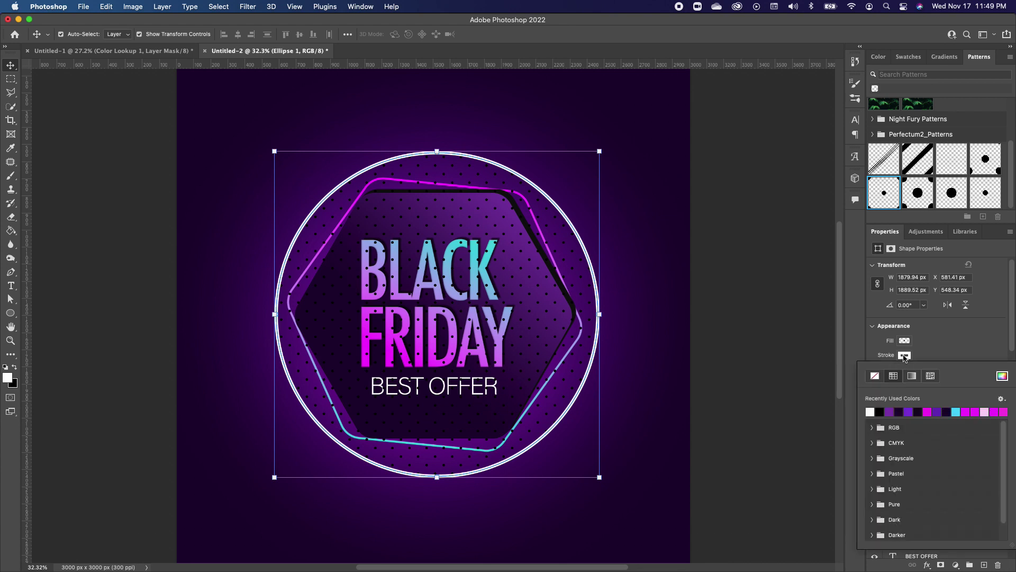
left_click(876, 377)
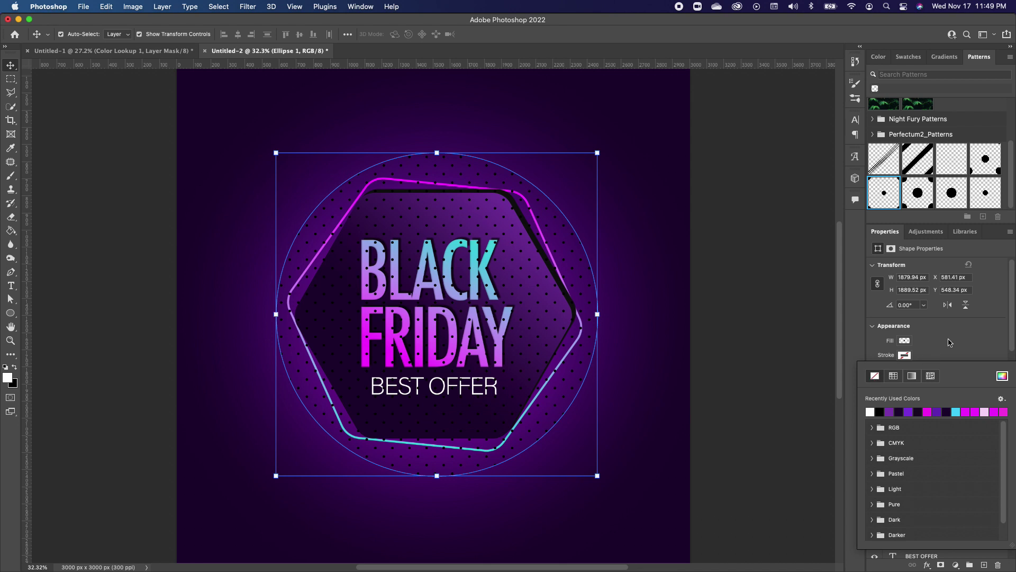
left_click(864, 324)
left_click(663, 296)
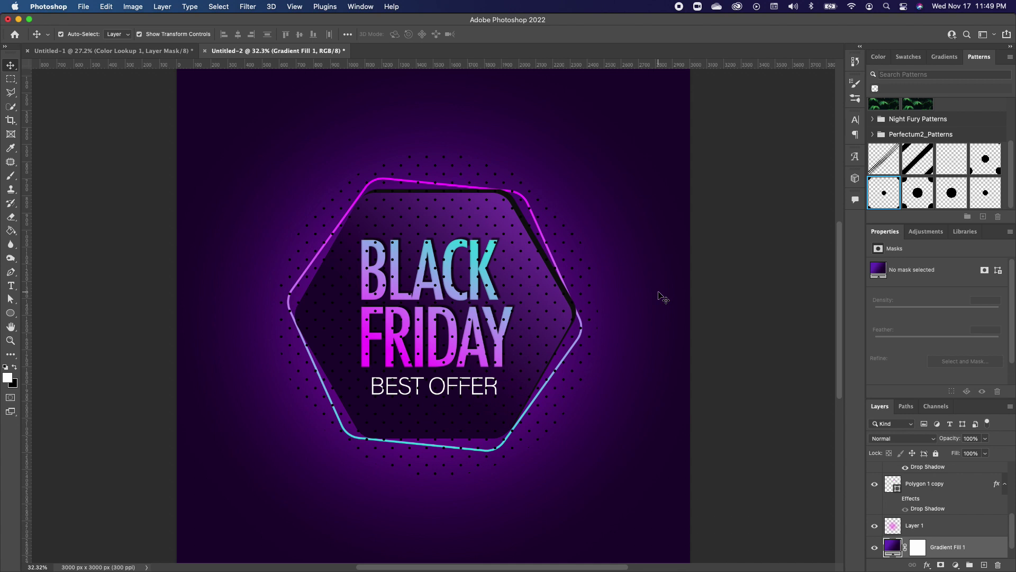
left_click(589, 272)
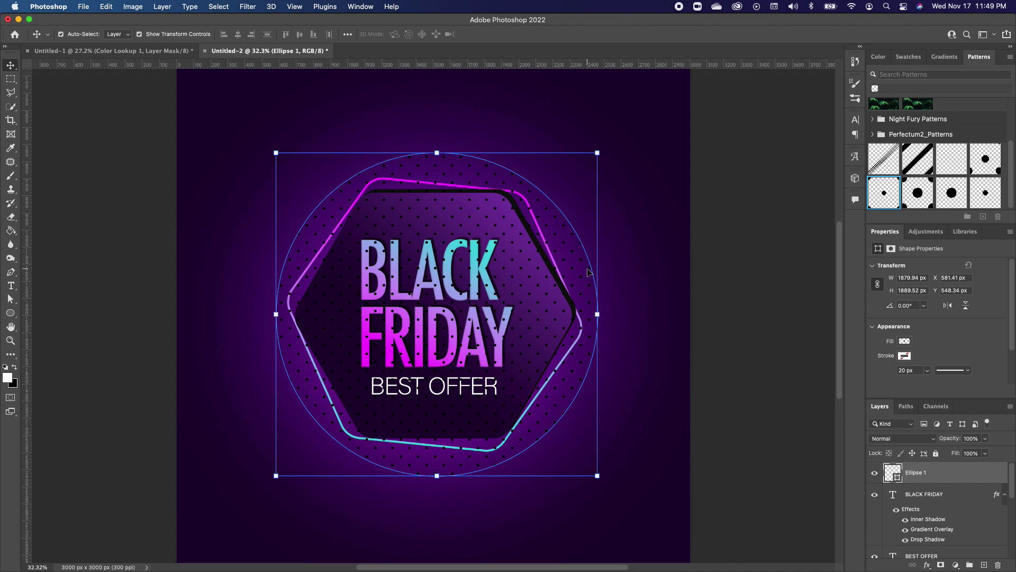
Step: Move the Ellipse 1 layer beneath the hexagons and text, directly above Layer 1
left_click_drag(956, 476, 960, 516)
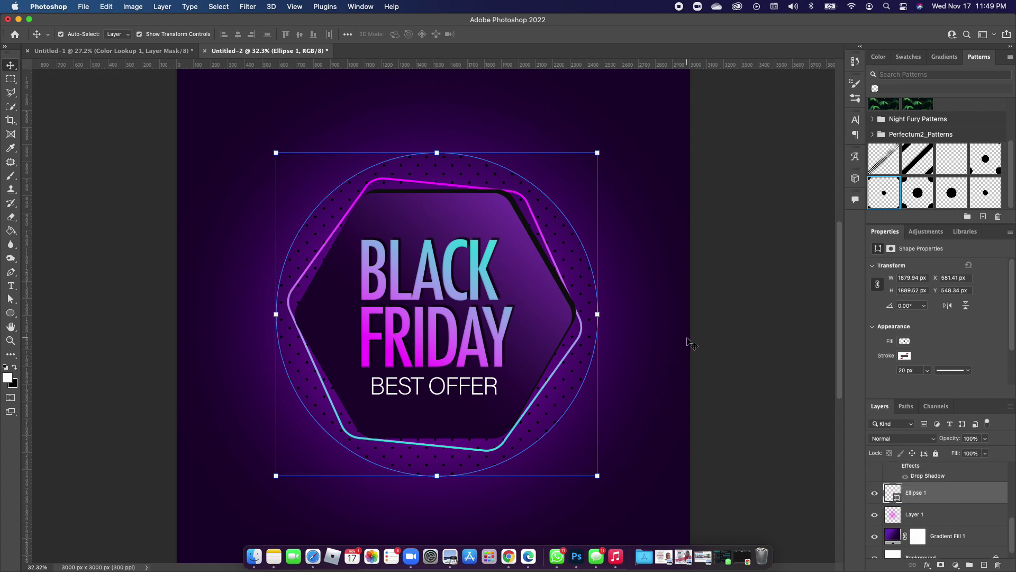
left_click(781, 360)
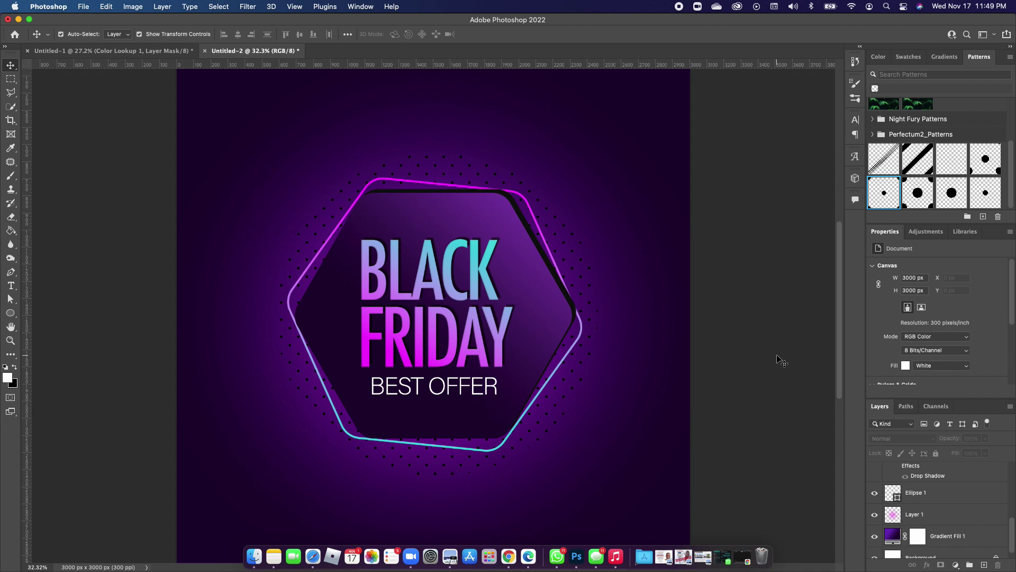
left_click(946, 496)
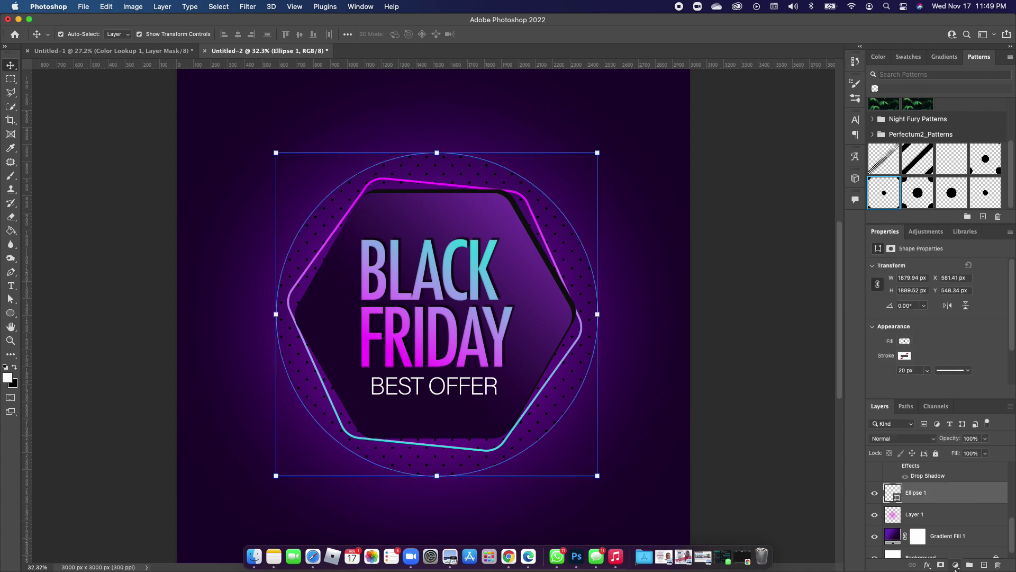
Step: Clip a Hue/Saturation adjustment to the Ellipse 1 layer and set its Lightness to +100
left_click(956, 565)
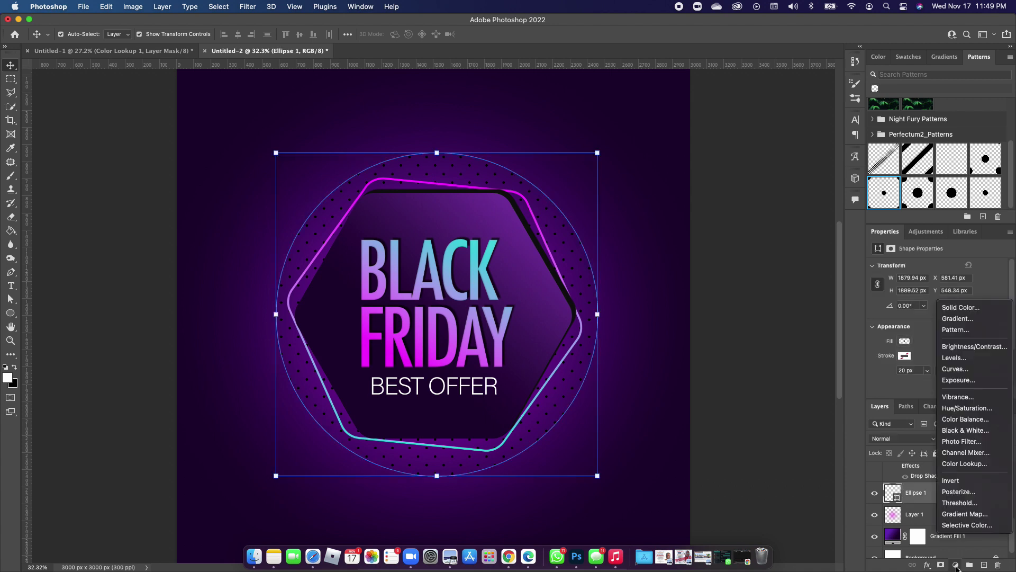
left_click(983, 409)
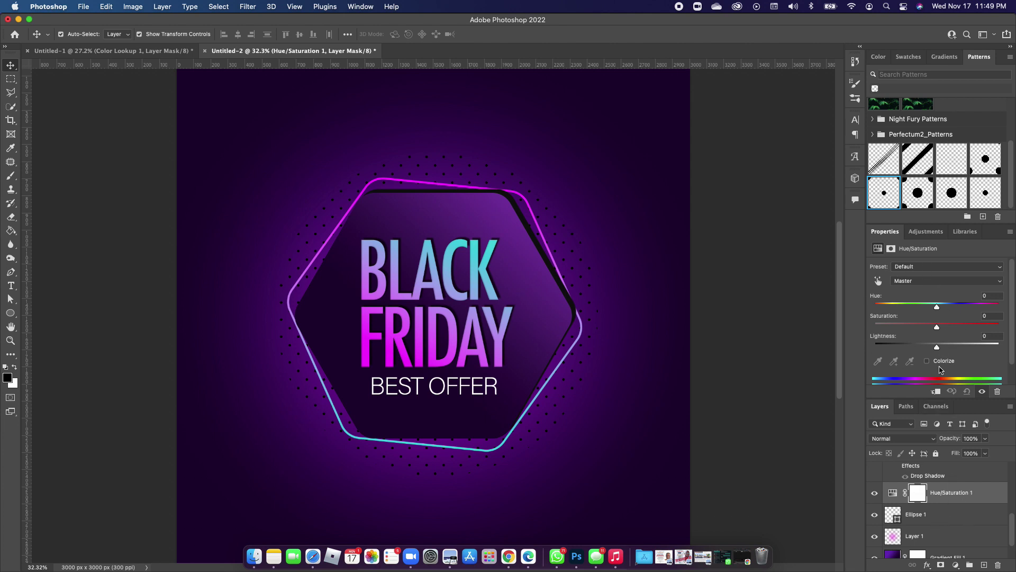
left_click(936, 392)
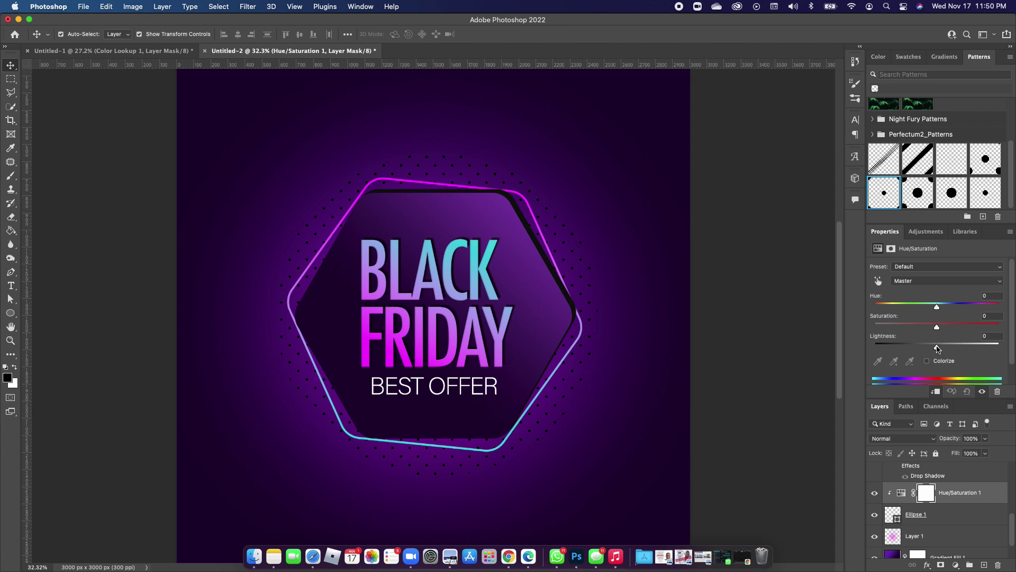
left_click_drag(938, 348, 1007, 346)
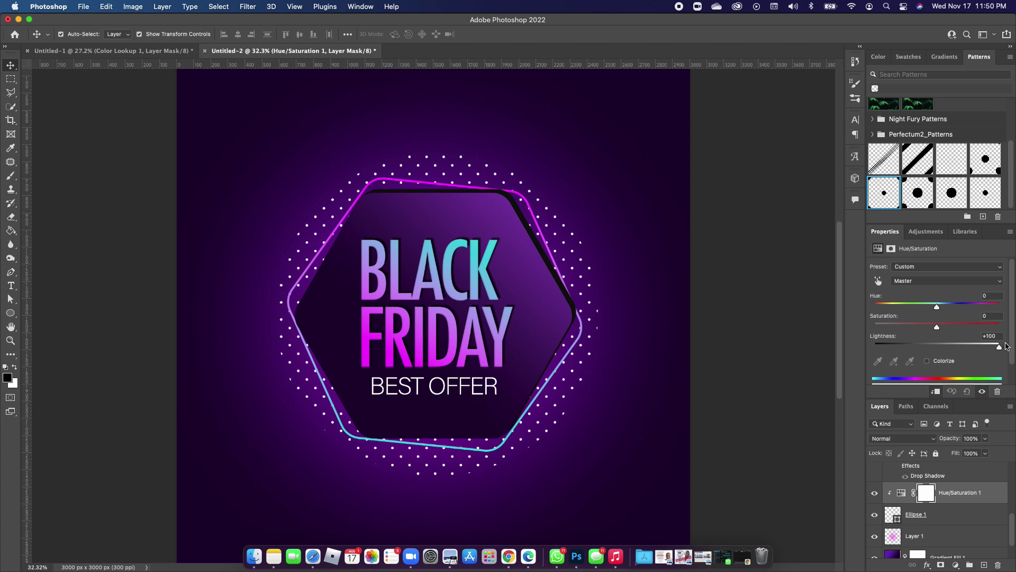
Step: Reduce the opacity of the dot-patterned circle so its white dots are semi-transparent
left_click(602, 327)
left_click(985, 438)
left_click_drag(988, 451, 960, 454)
left_click(757, 399)
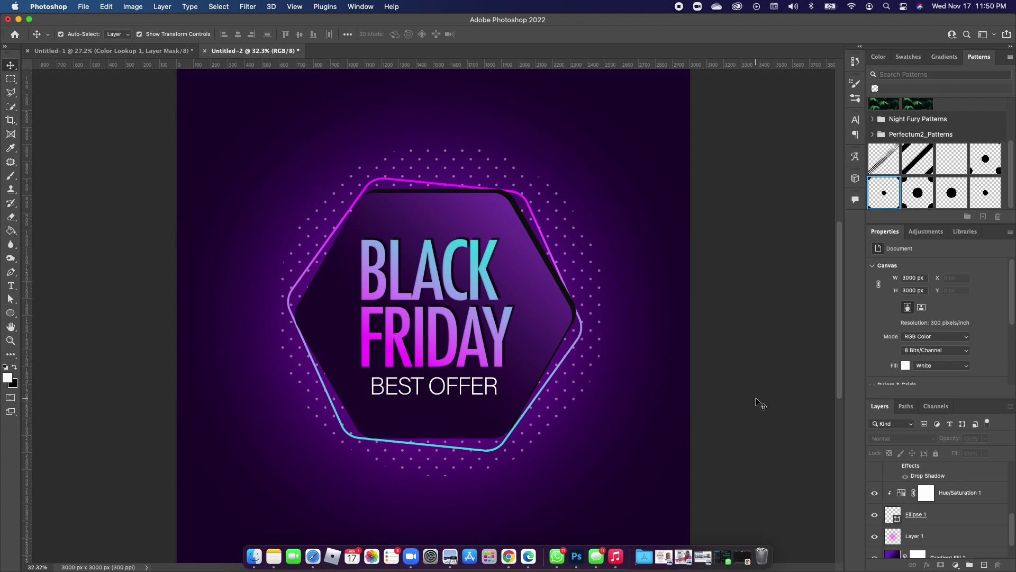
Step: Draw a rectangle about 2510 × 298 px above the hexagon, with a light-blue fill and no stroke
left_click_drag(10, 313, 51, 316)
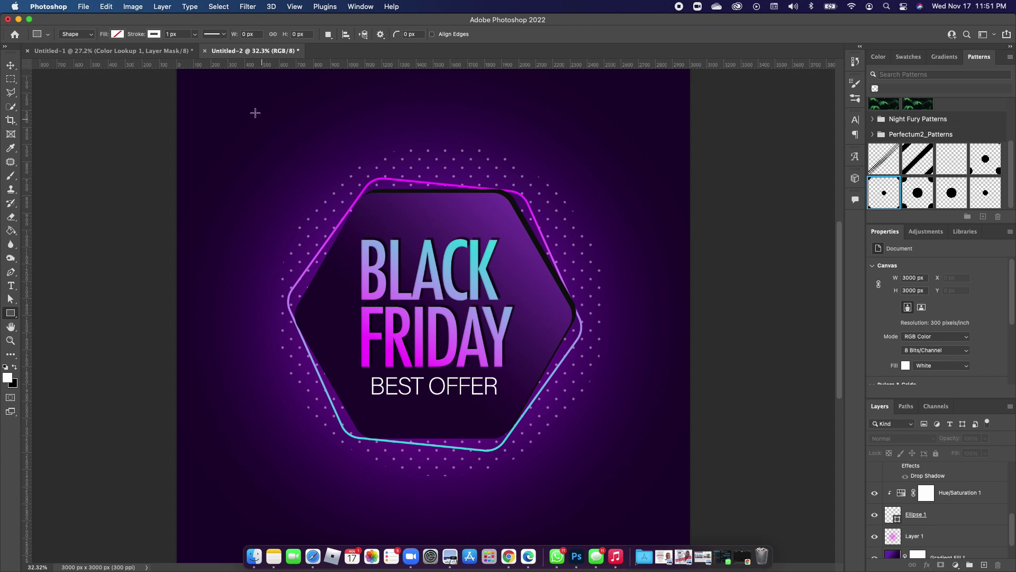
left_click_drag(247, 98, 676, 148)
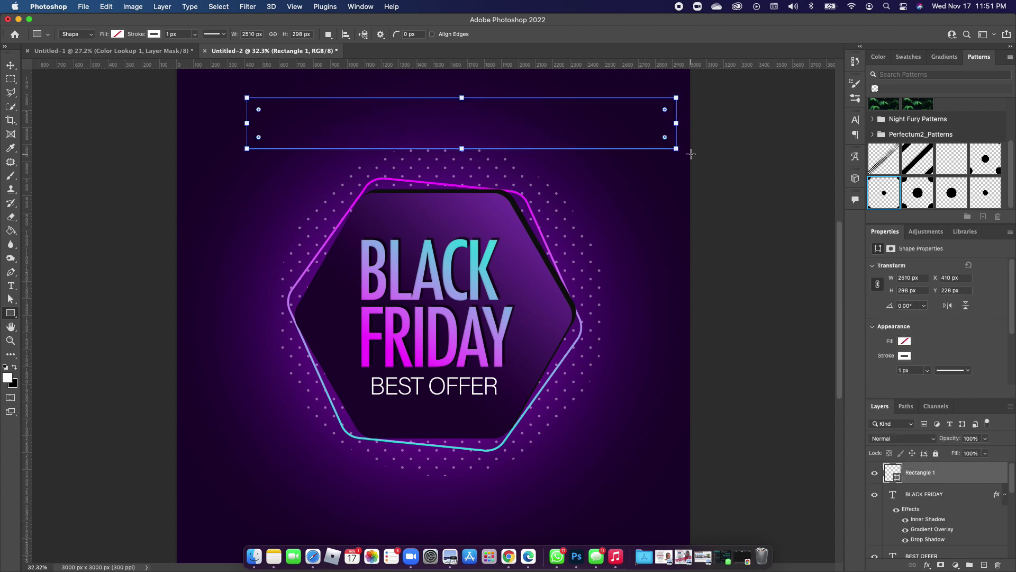
left_click(906, 341)
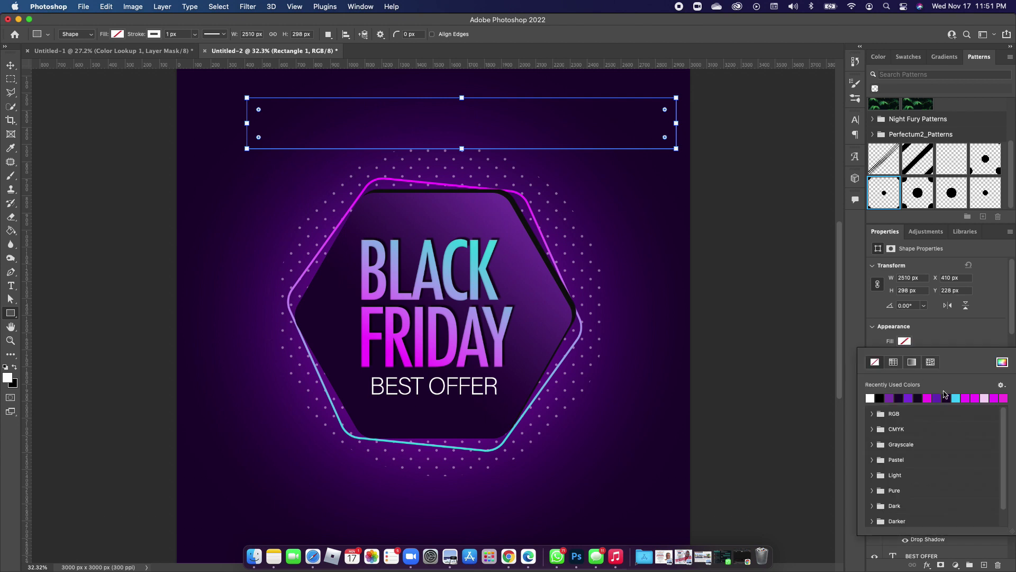
left_click(963, 396)
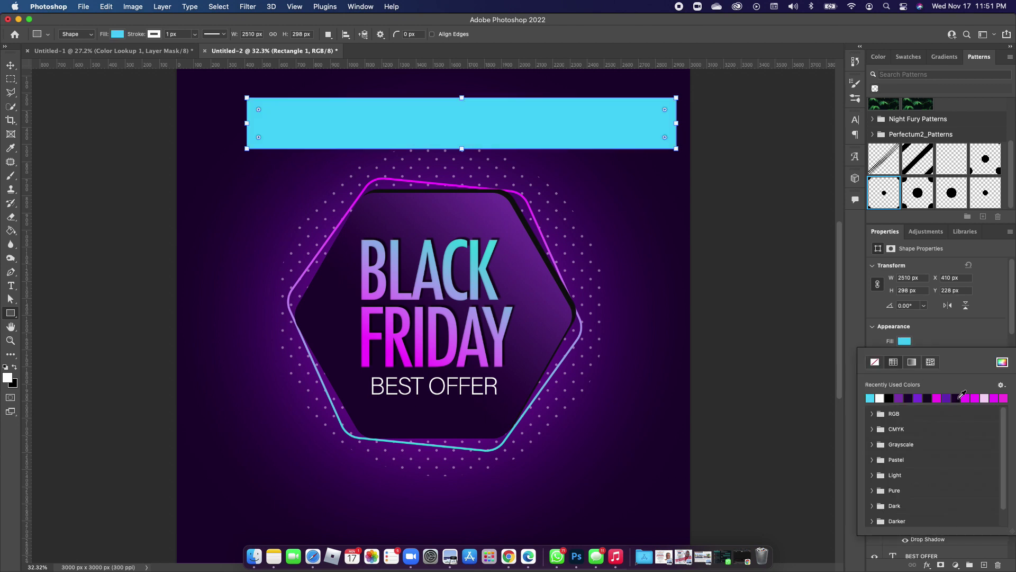
left_click(935, 335)
left_click(907, 356)
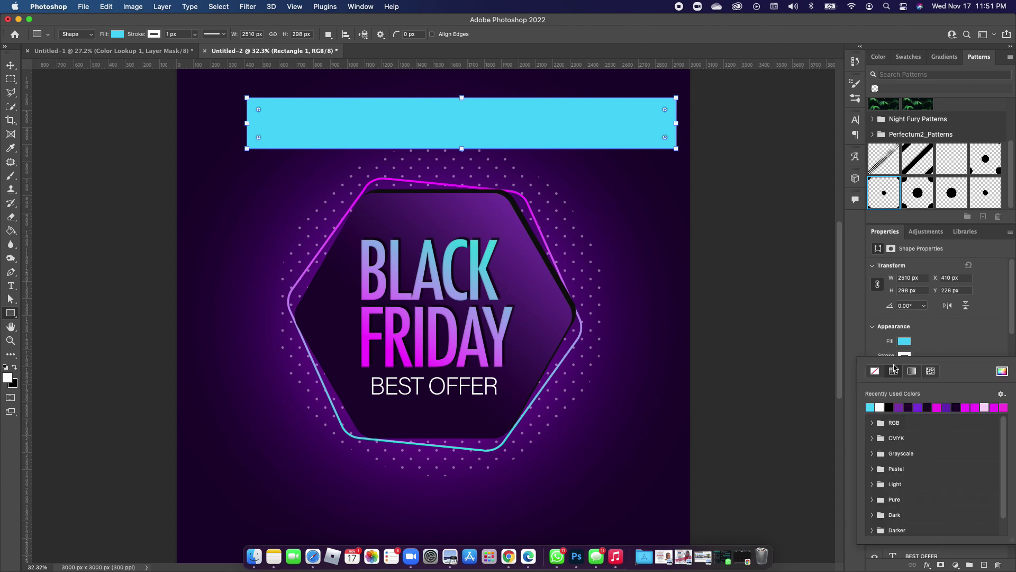
left_click(876, 371)
left_click(965, 339)
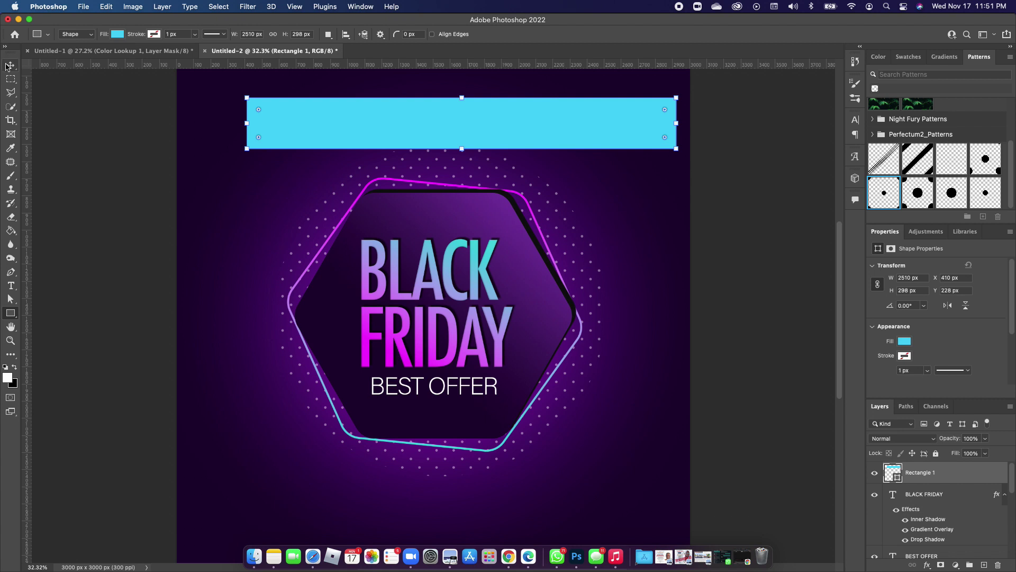
Step: Duplicate the blue rectangle onto the middle of the hexagon and hide the original Rectangle 1 layer
key("v")
left_click(627, 206)
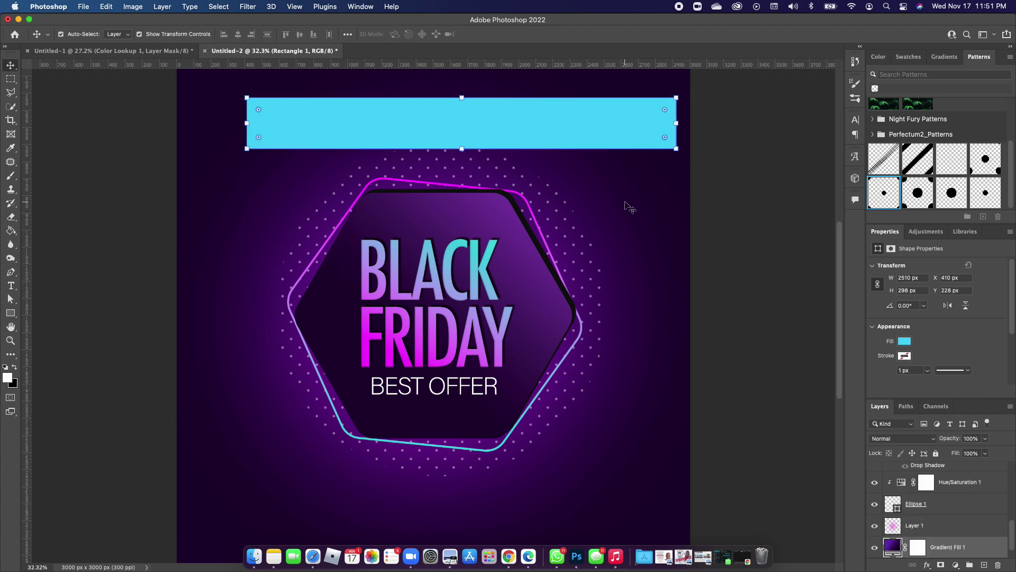
left_click(596, 139)
key("super")
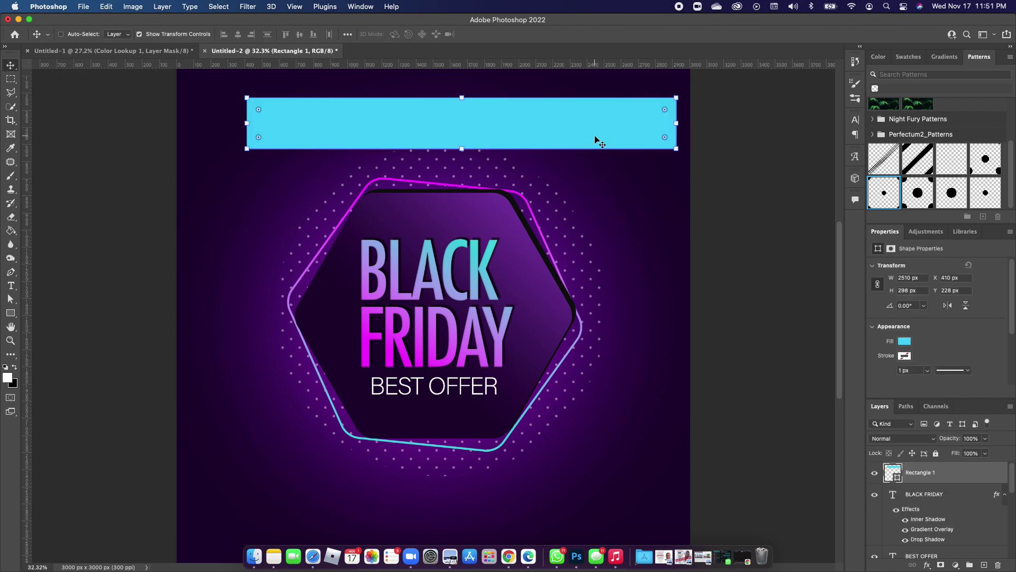
left_click_drag(564, 137, 557, 308, "alt")
left_click(594, 127)
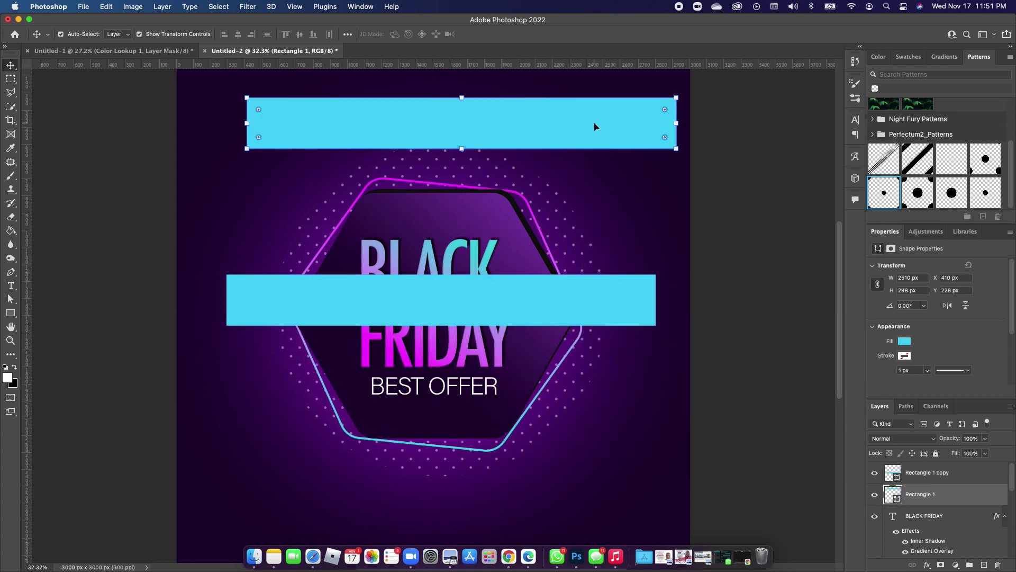
left_click(874, 497)
Step: Rotate the rectangle copy to about -58.12° so it crosses the hexagon diagonally
left_click(629, 299)
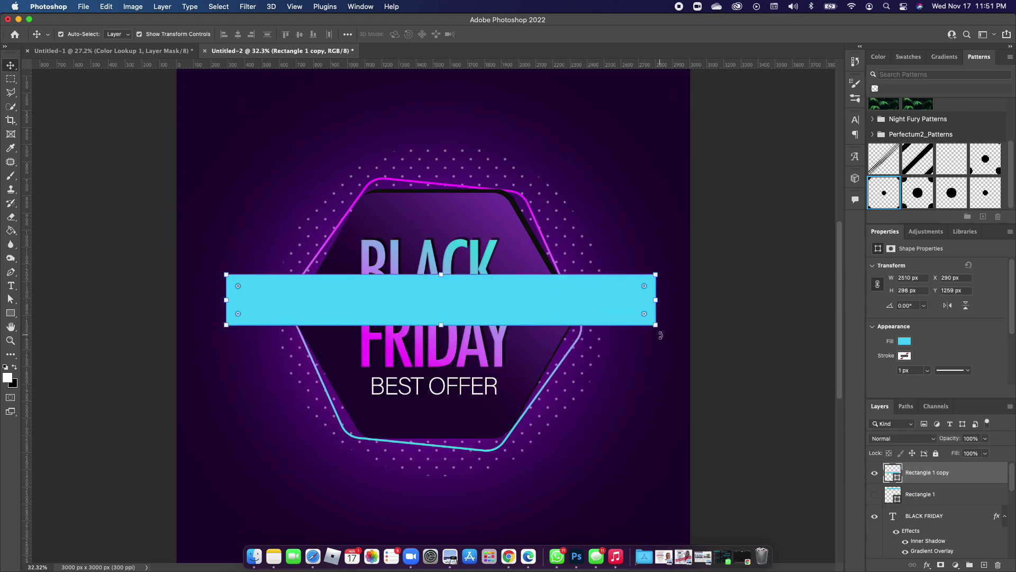
left_click_drag(660, 335, 621, 94)
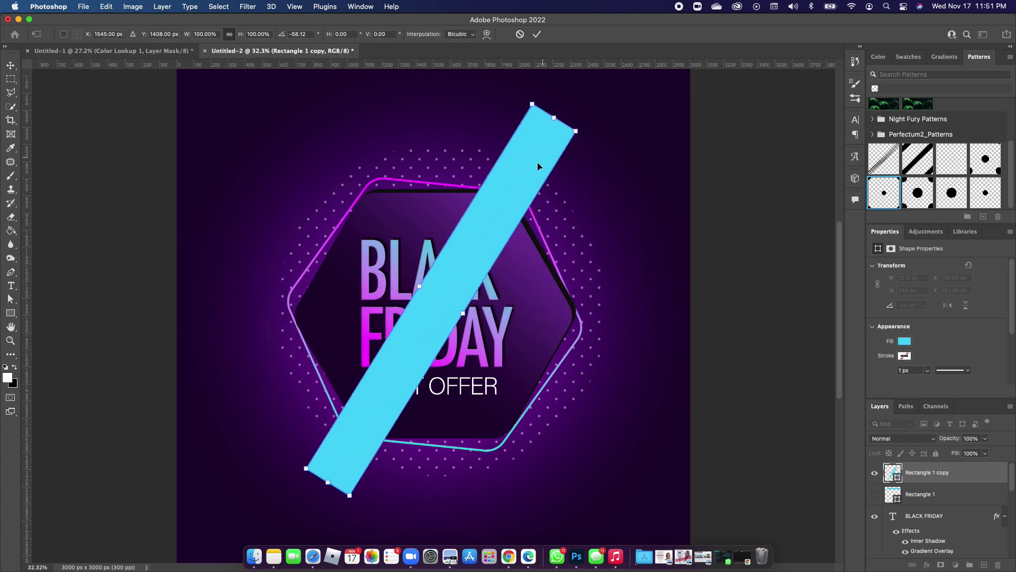
left_click_drag(544, 157, 542, 165)
key("Return")
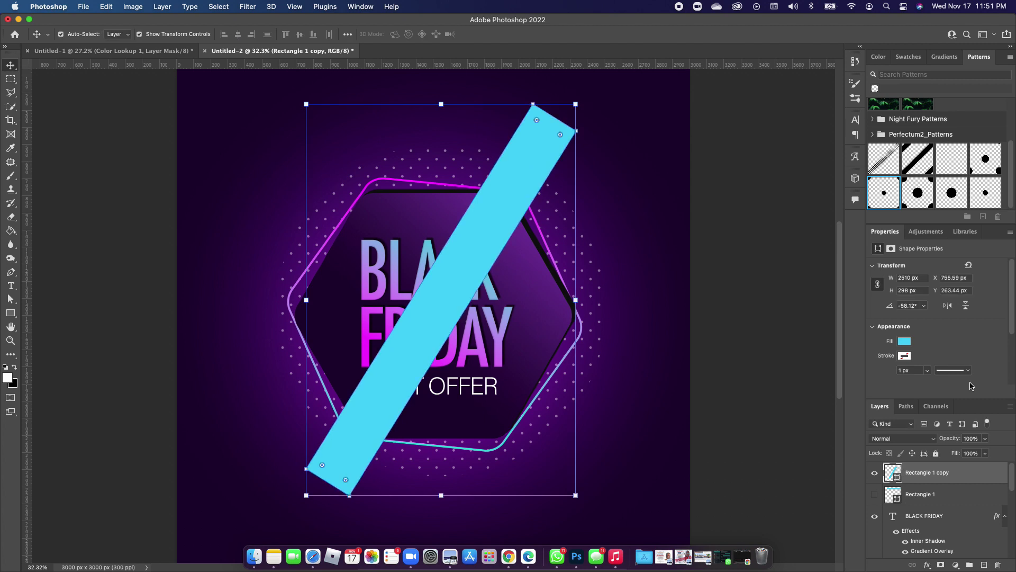
Step: Move the Rectangle 1 copy layer beneath the hexagons, directly above Hue/Saturation 1, and lower its opacity to 23%
left_click_drag(919, 477, 891, 526)
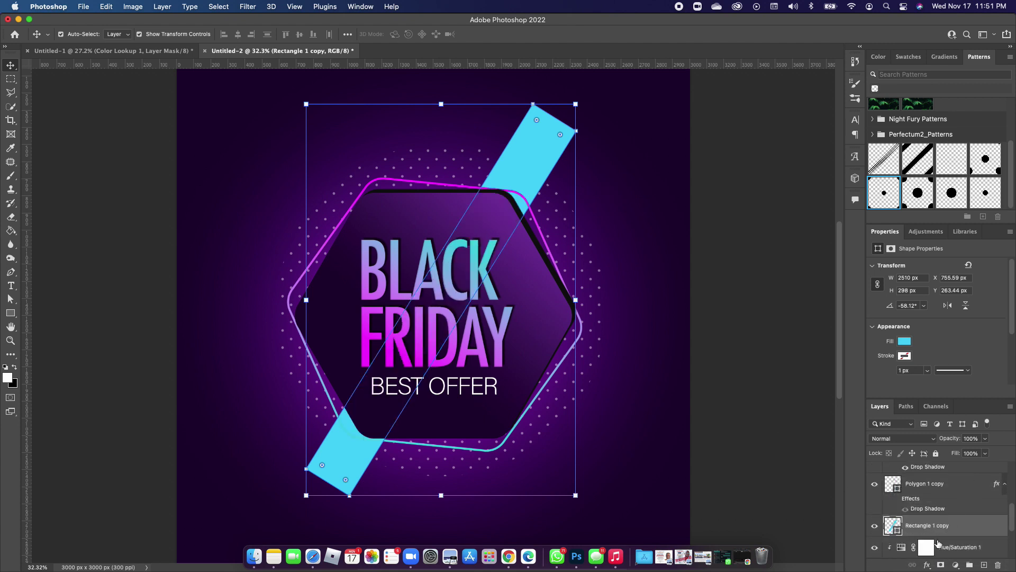
scroll(951, 526, "down", 2)
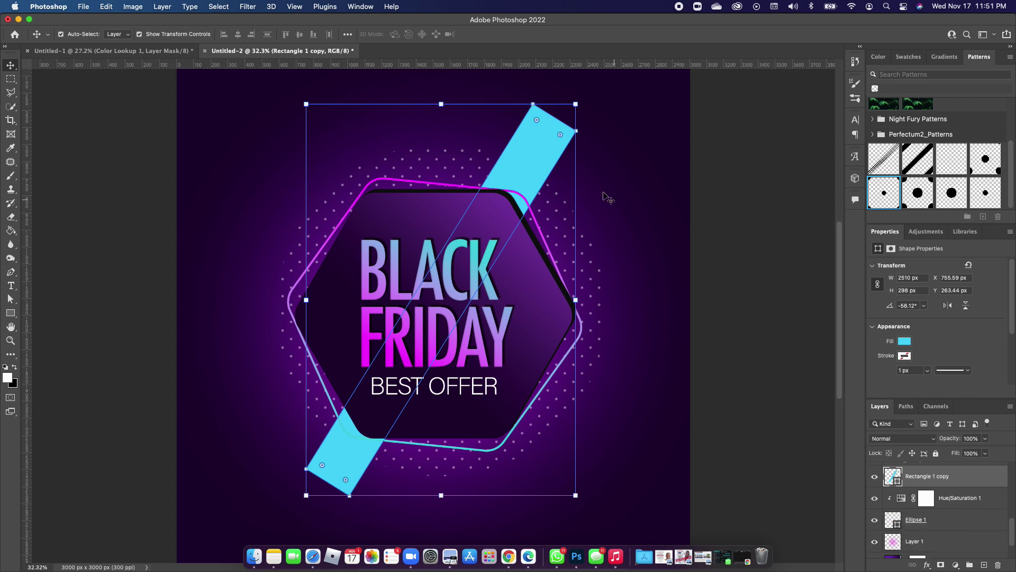
left_click(987, 442)
left_click_drag(986, 452, 964, 458)
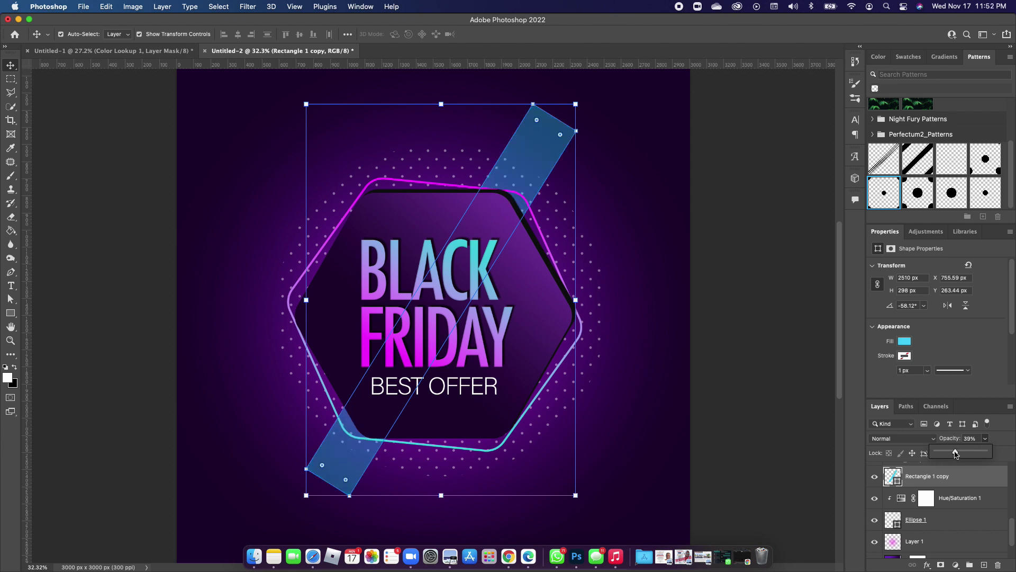
left_click(733, 347)
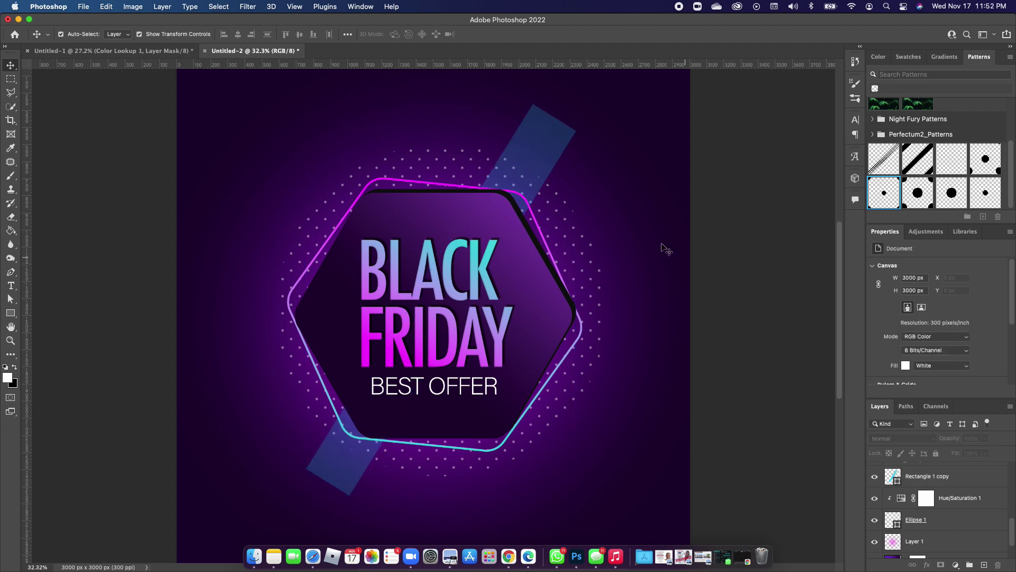
Step: Move the translucent blue band up and to the right until its upper end passes the canvas's top edge
left_click(554, 144)
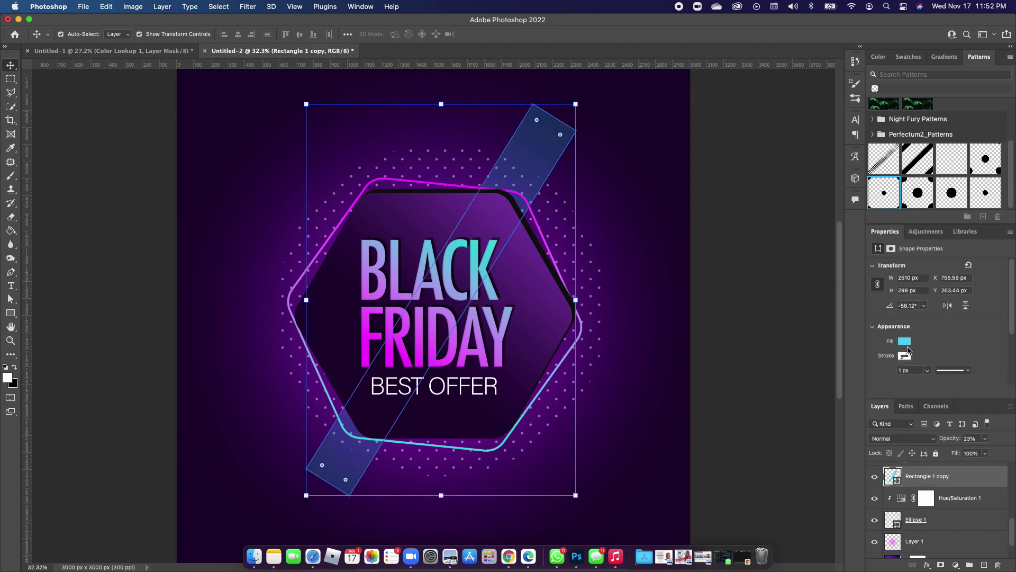
left_click_drag(523, 162, 589, 101)
scroll(474, 338, "down", 2)
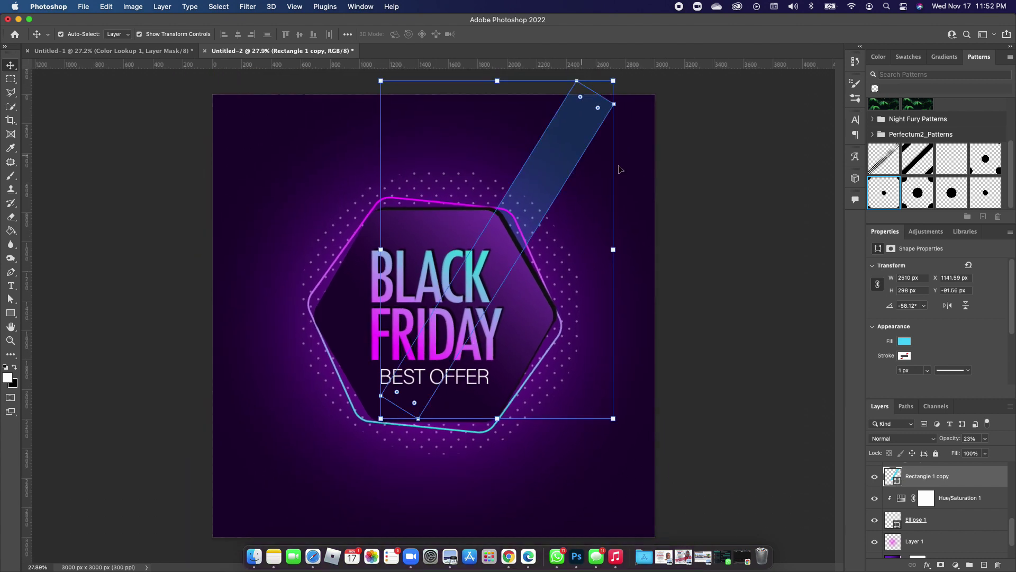
Step: Add a layer mask to the translucent Rectangle 1 copy band
left_click(679, 205)
left_click(558, 175)
left_click(942, 565)
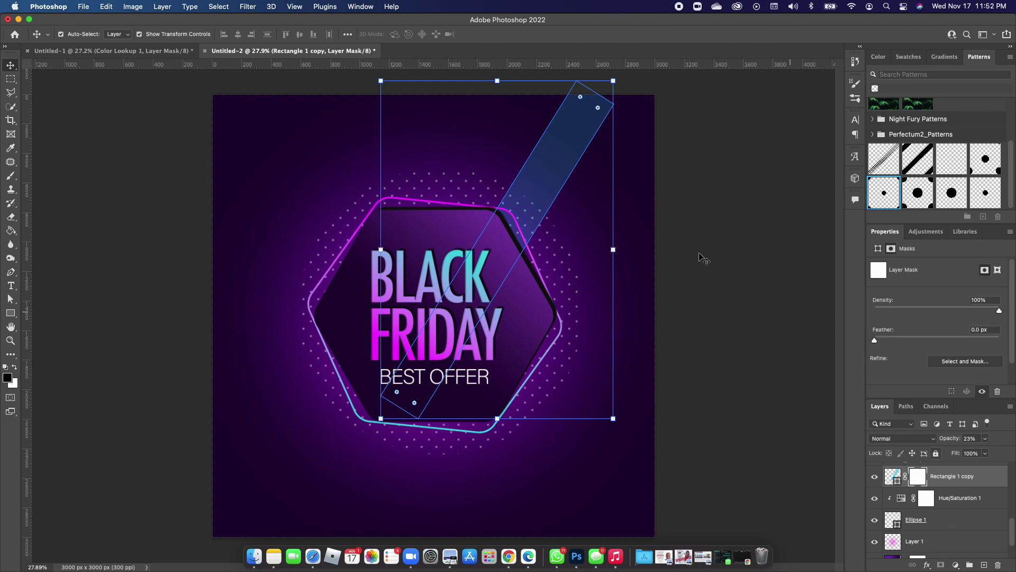
Step: Fade out the upper end of the translucent blue band by painting its layer mask with a soft black brush sized 1000
left_click(11, 176)
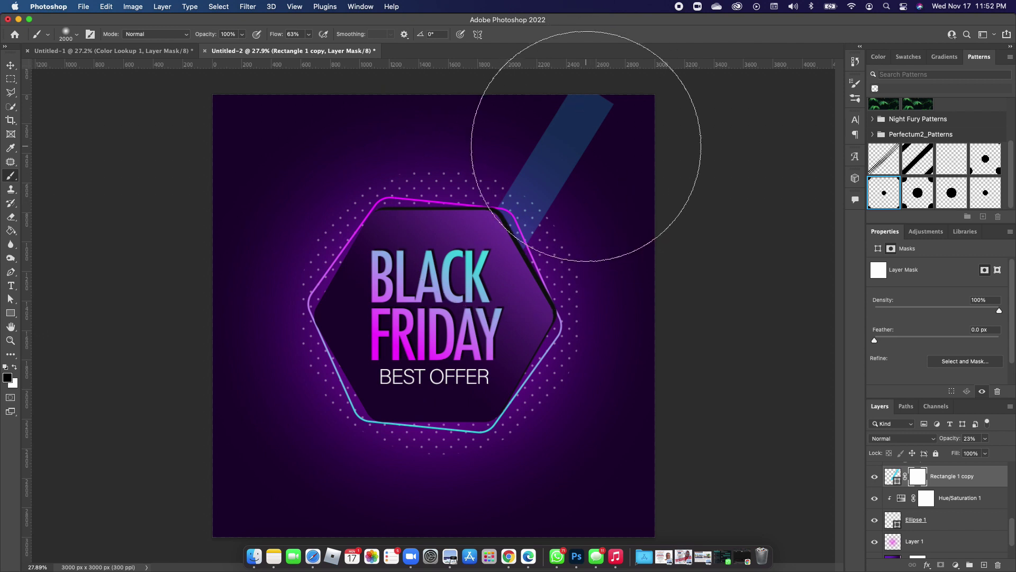
key("bracketleft")
key("bracketleft")
key("bracketleft")
key("bracketleft")
key("bracketleft")
key("bracketleft")
key("bracketleft")
key("bracketleft")
key("bracketleft")
key("bracketleft")
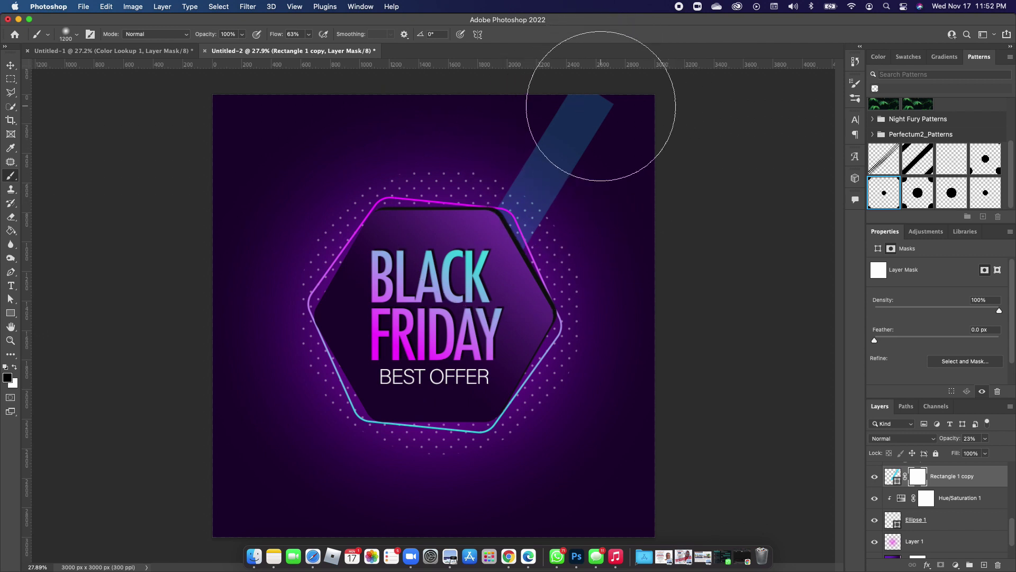
mouse_move(608, 81)
left_mouse_down()
mouse_move(585, 85)
mouse_move(605, 65)
mouse_move(606, 113)
mouse_move(636, 135)
mouse_move(616, 72)
mouse_move(579, 74)
mouse_move(600, 60)
mouse_move(602, 135)
mouse_move(619, 146)
mouse_move(645, 131)
mouse_move(628, 152)
mouse_move(609, 106)
left_mouse_up()
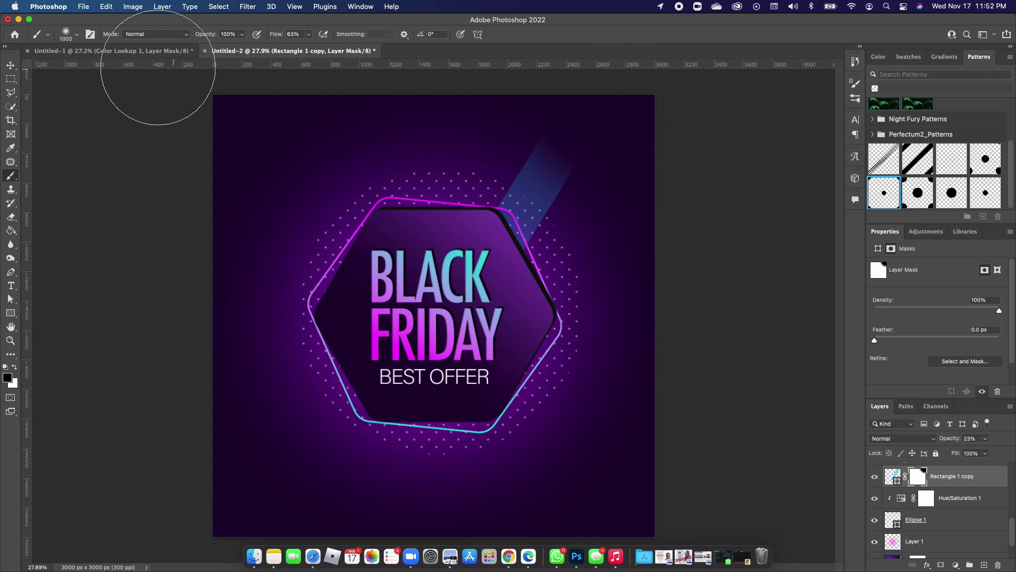
left_click(10, 65)
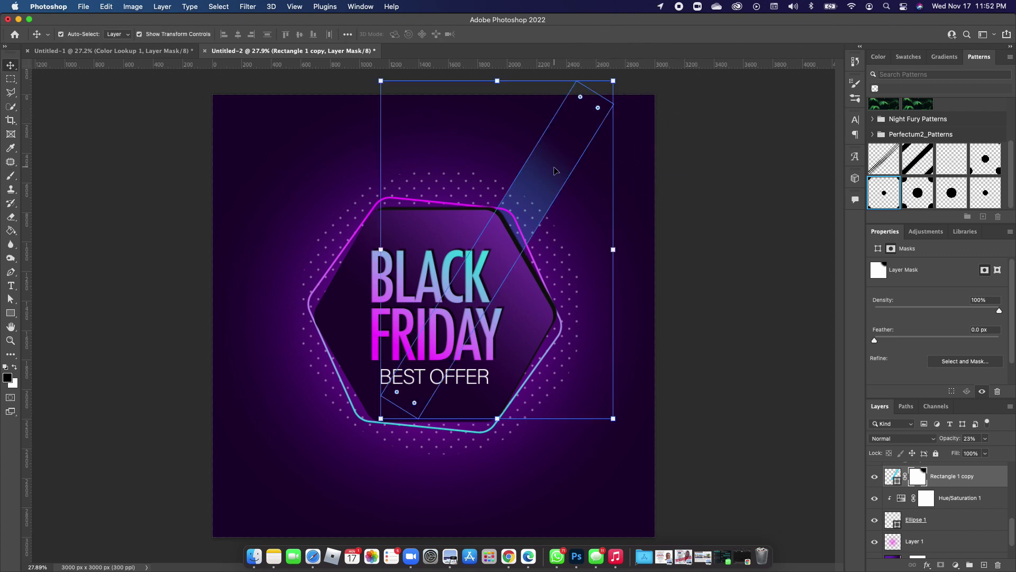
Step: Apply a slight Gaussian Blur to the blue band's shape, converting the layer to a smart object
left_click(249, 7)
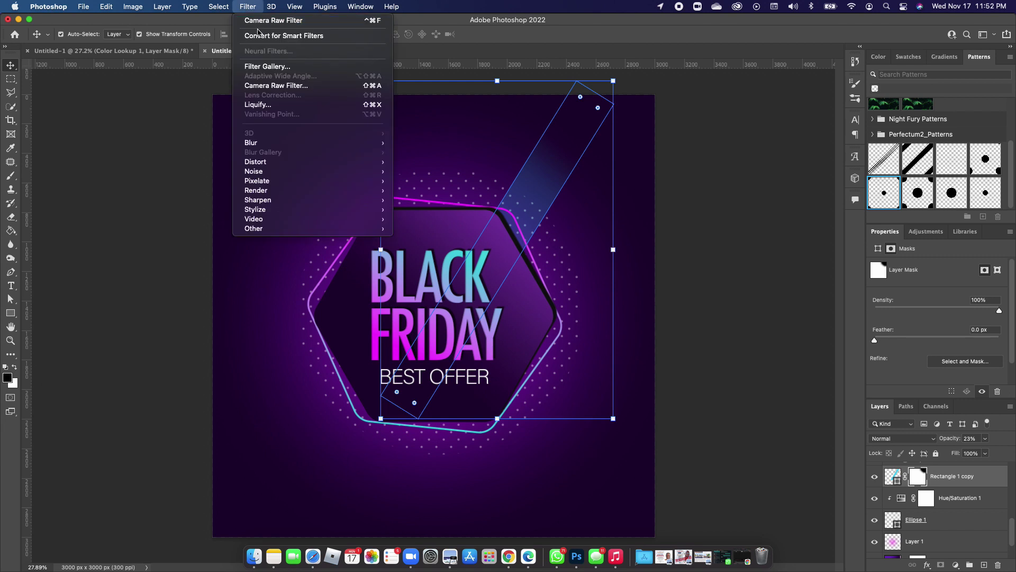
mouse_move(258, 144)
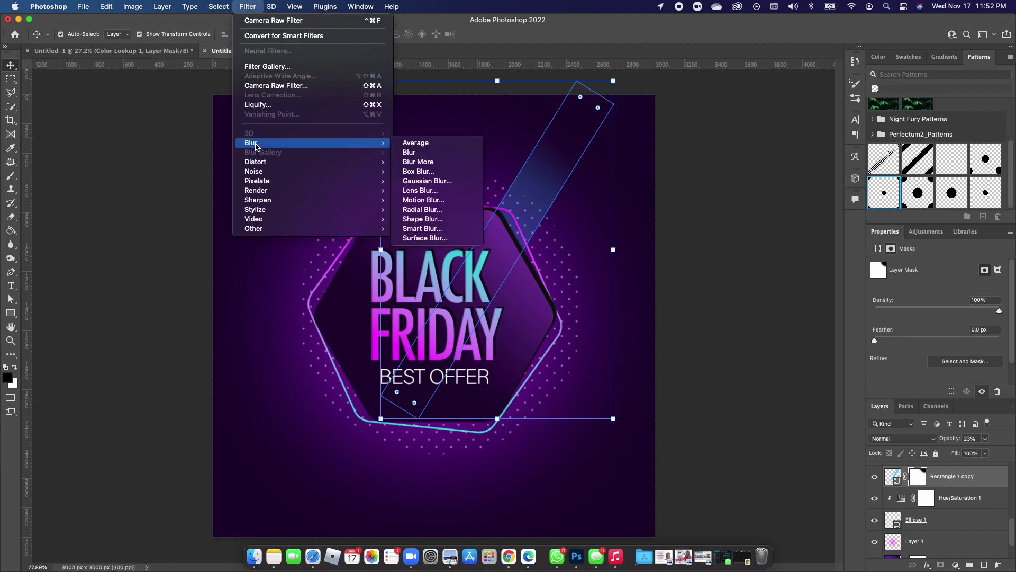
left_click(427, 181)
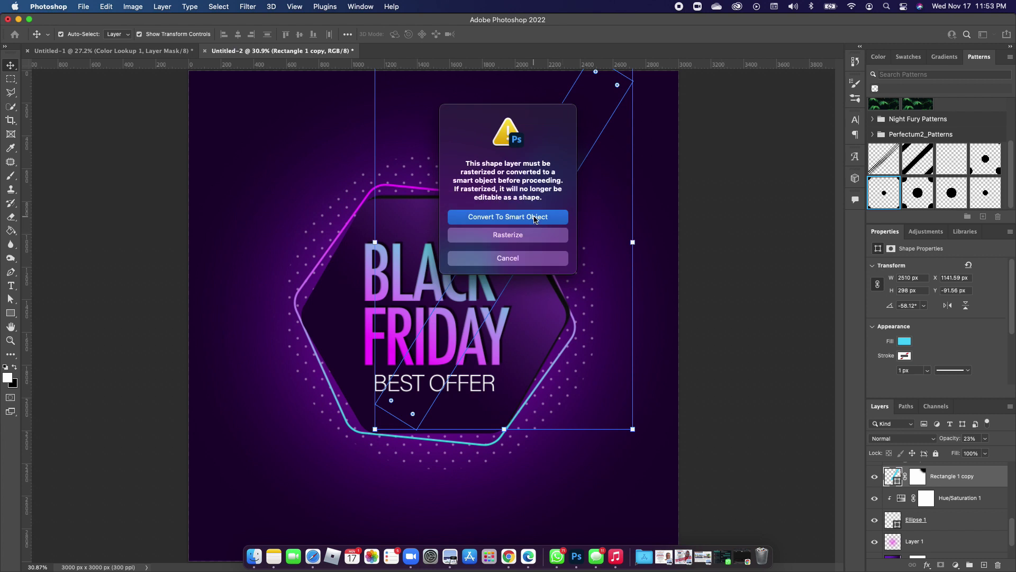
left_click(534, 217)
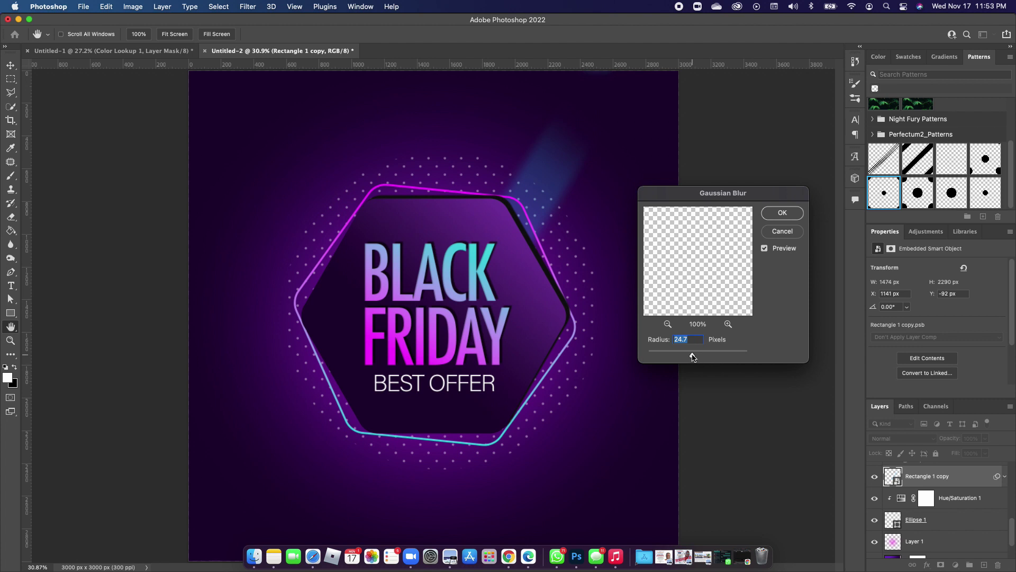
left_click_drag(692, 357, 682, 357)
left_click(794, 214)
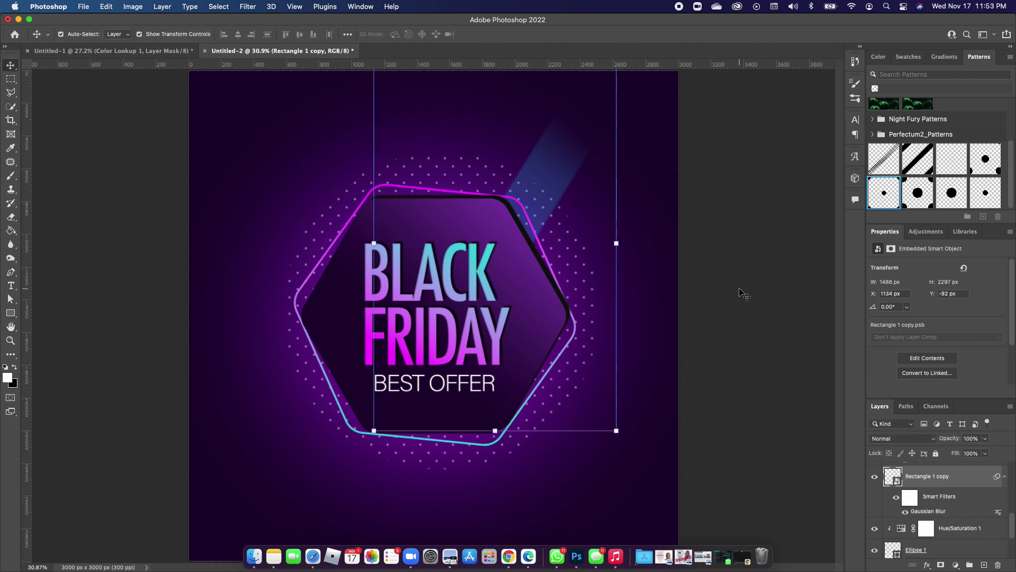
left_click(769, 297)
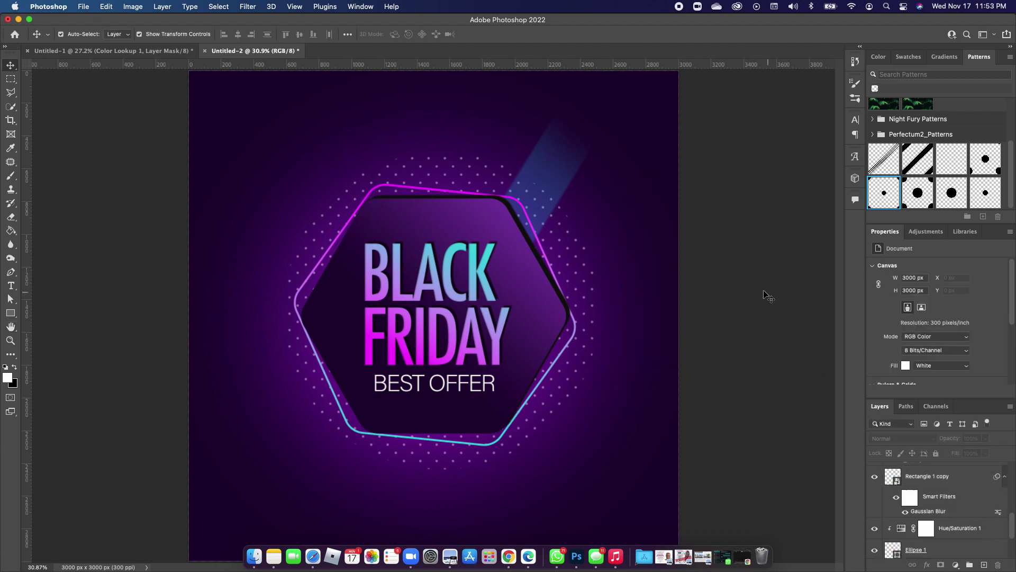
Step: Duplicate the blurred band and place the copy behind the hexagon's lower-left side, rotated to about -175.33°
left_click(566, 168)
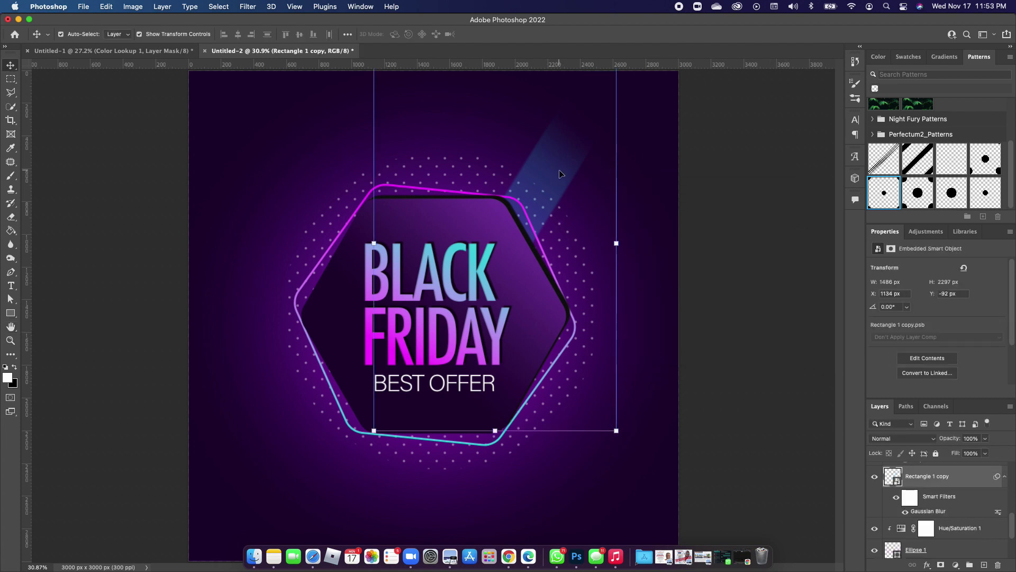
left_click_drag(560, 171, 402, 233)
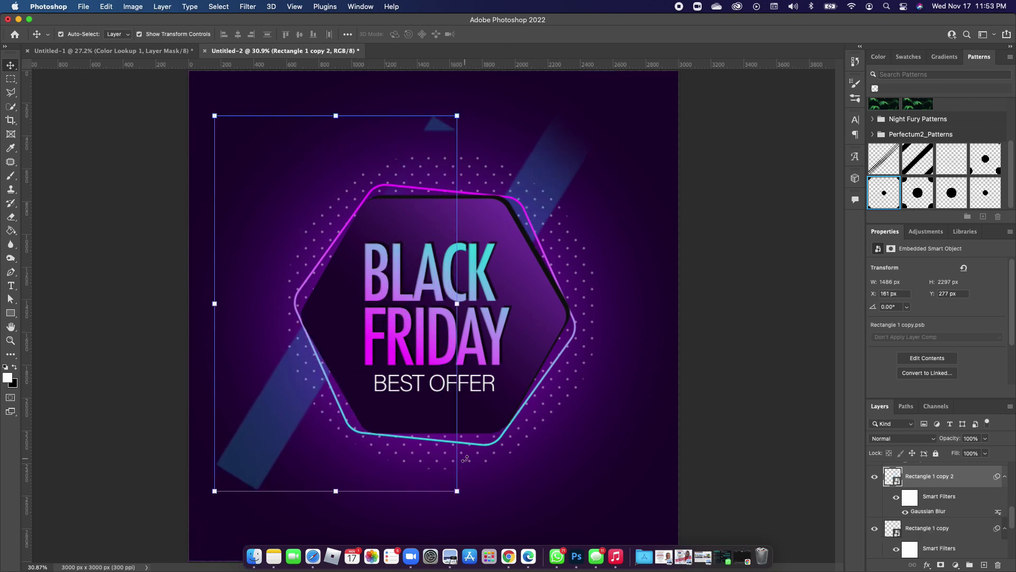
left_click(479, 487)
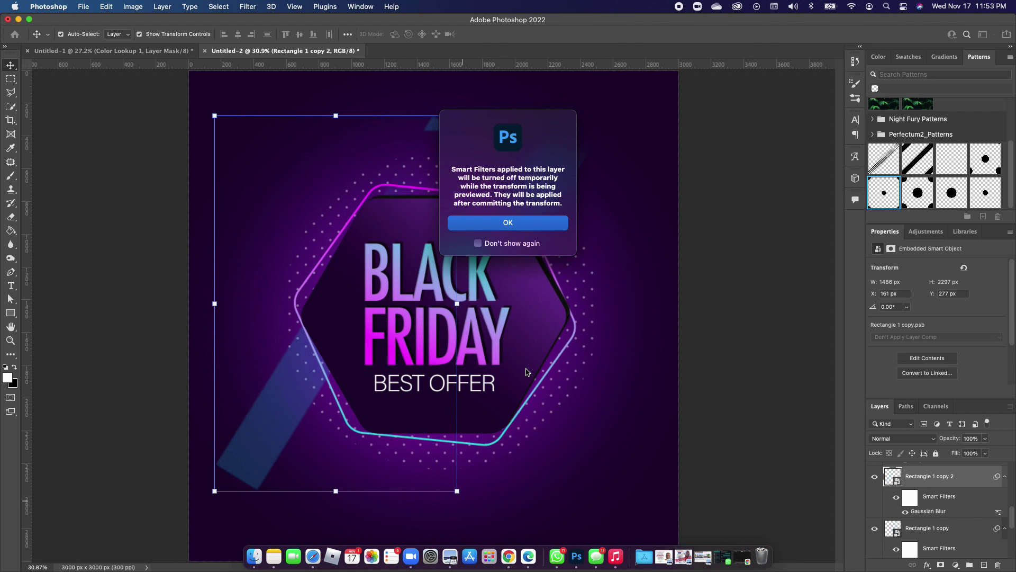
left_click(509, 221)
left_click_drag(488, 512, 255, 146)
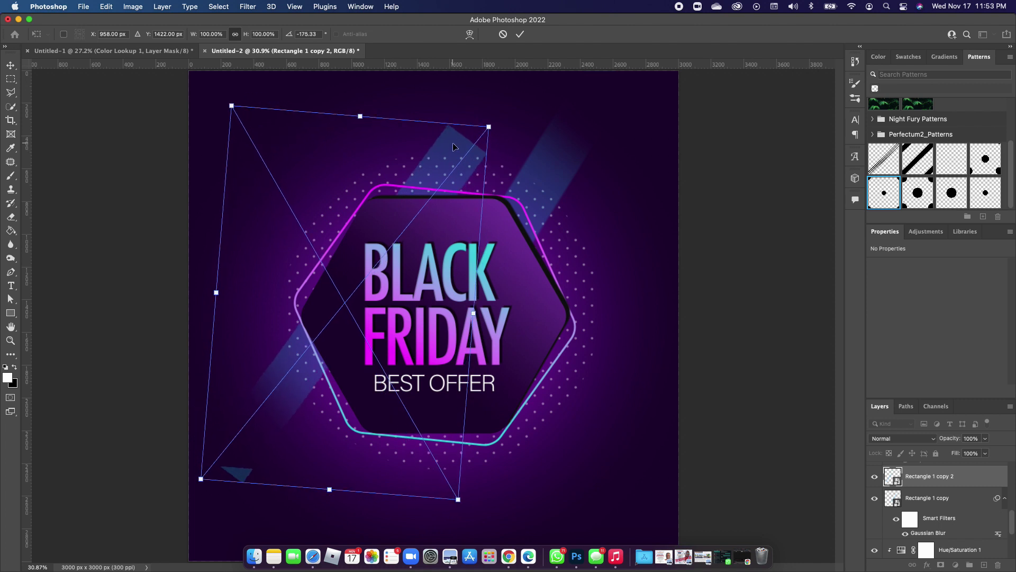
left_click_drag(453, 143, 459, 164)
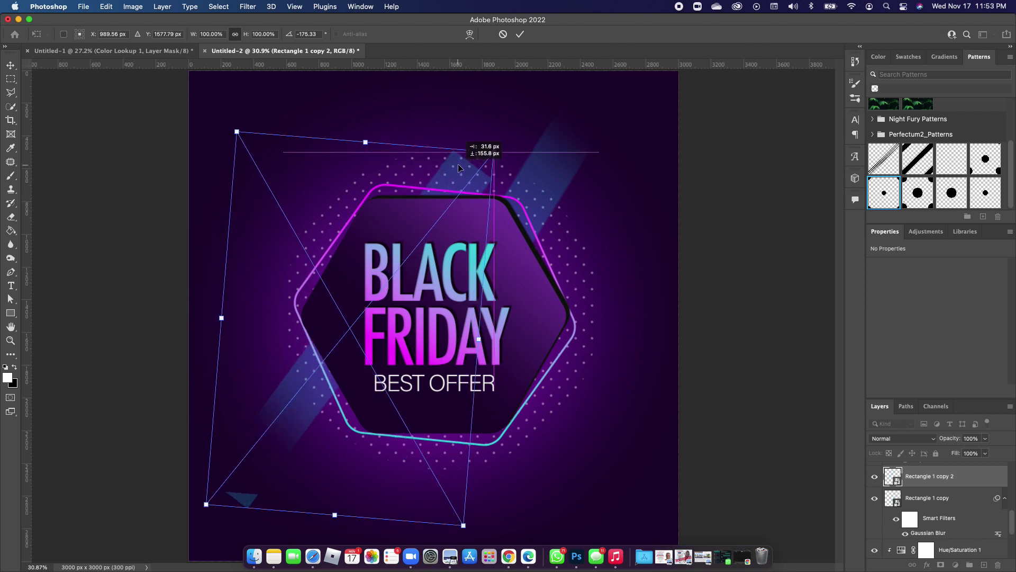
key("Return")
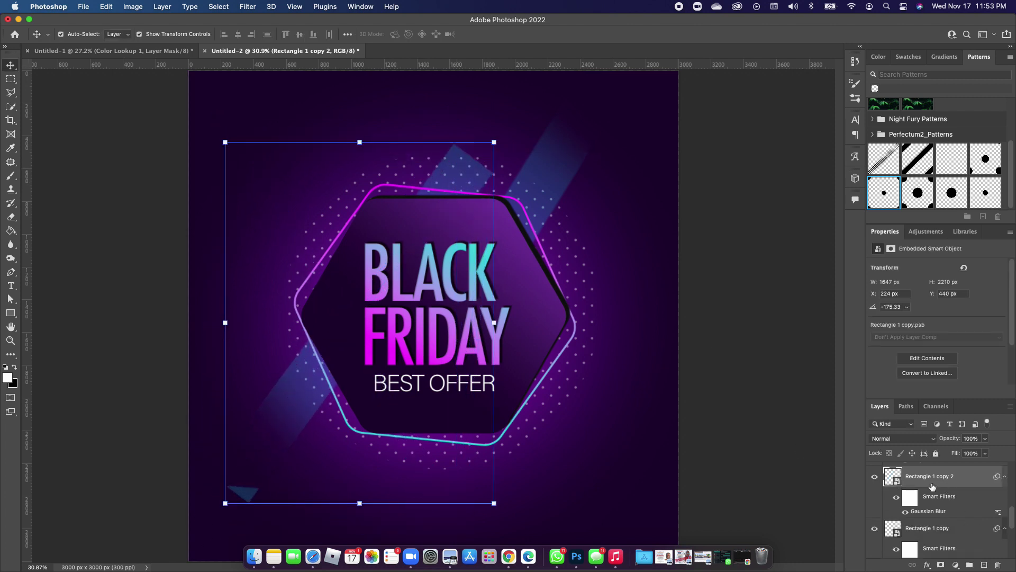
Step: Add a layer mask to the Rectangle 1 copy 2 band and paint out its stray upper end and lower-left fragment in black
left_click(941, 566)
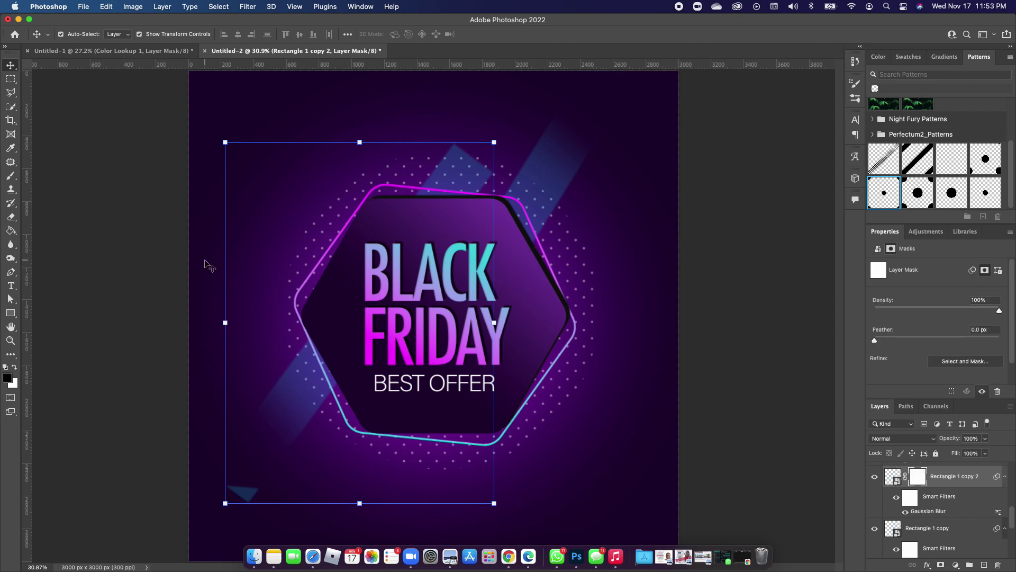
left_click(11, 176)
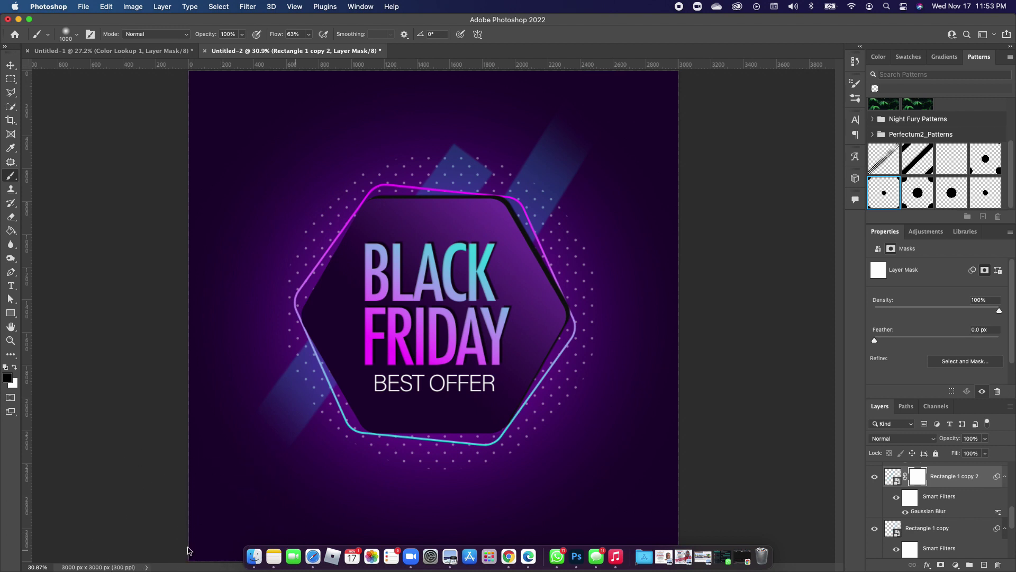
mouse_move(460, 139)
left_mouse_down()
mouse_move(485, 112)
mouse_move(466, 127)
left_mouse_up()
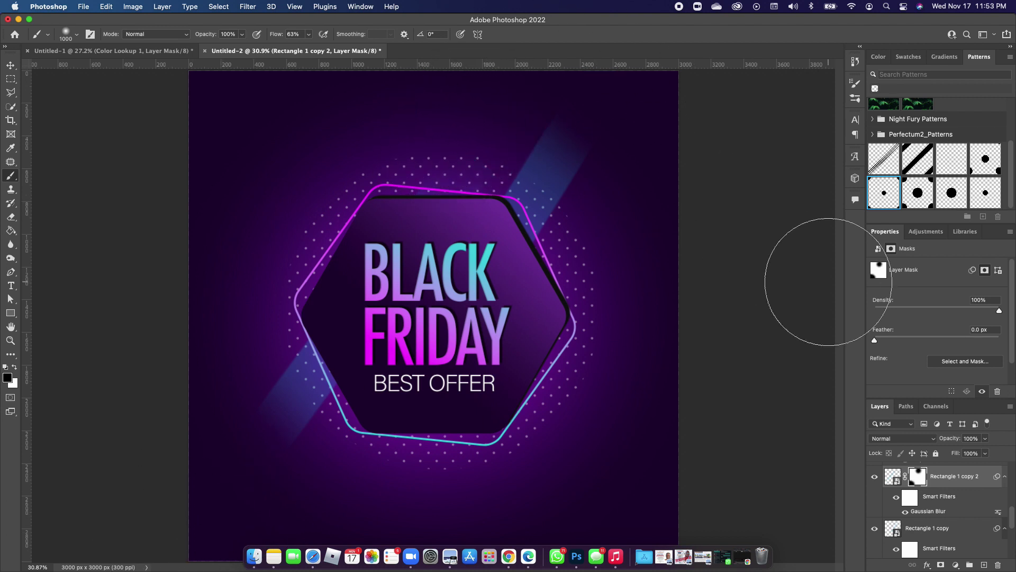
left_click(11, 65)
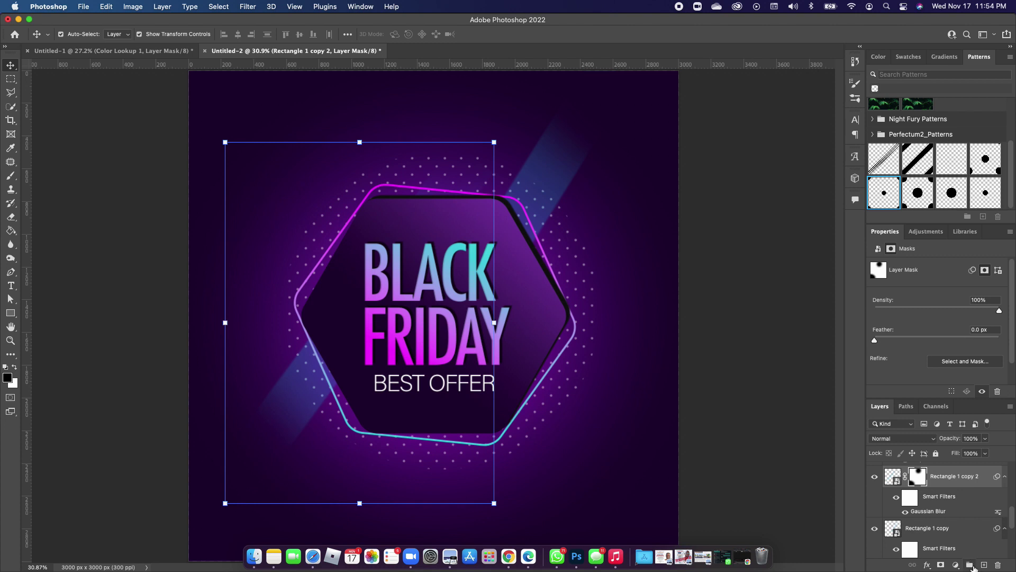
Step: Add a Hue/Saturation adjustment clipped to Rectangle 1 copy 2 and set its hue to +109
left_click(956, 565)
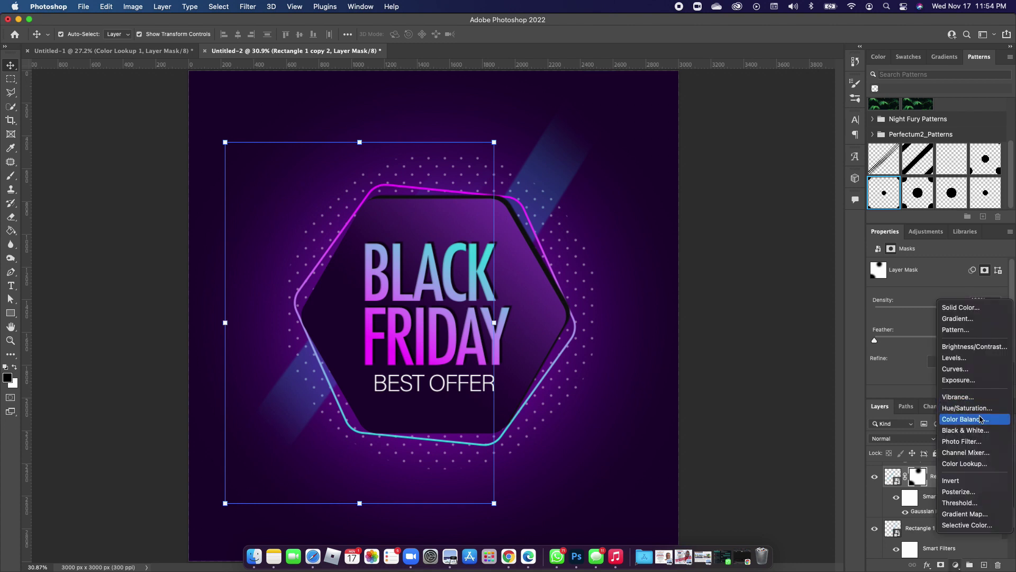
left_click(966, 407)
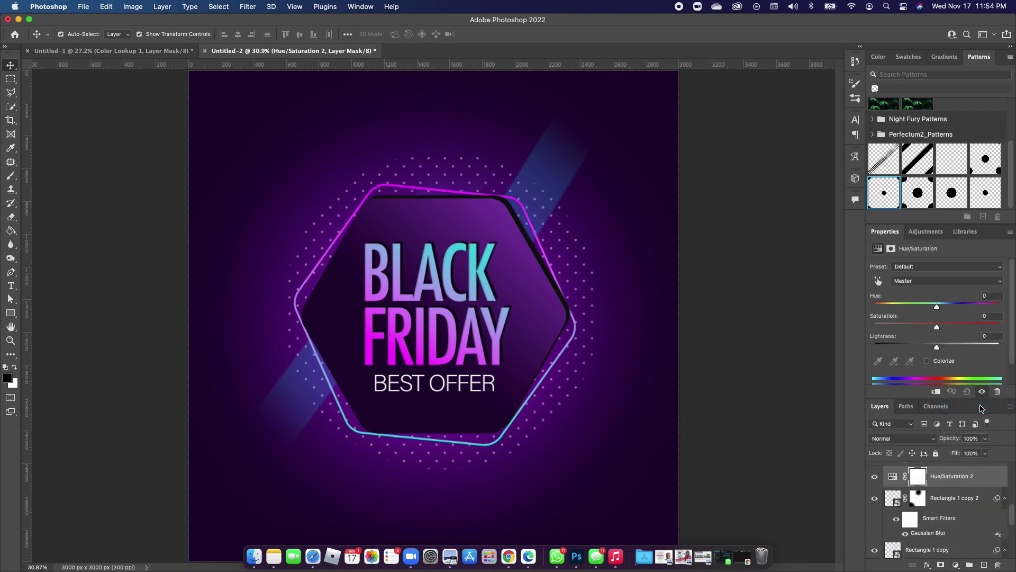
left_click(937, 392)
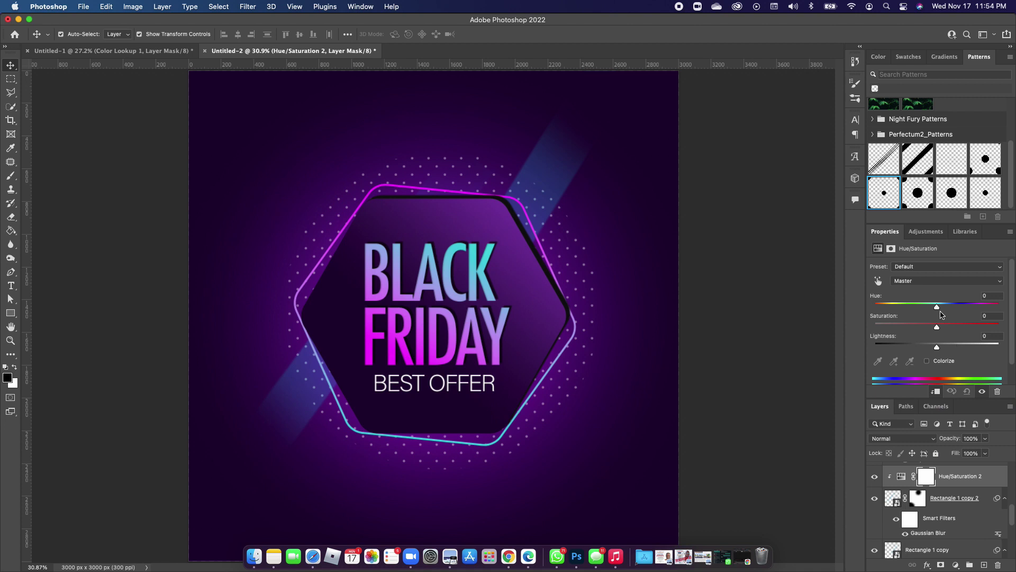
left_click_drag(938, 311, 982, 309)
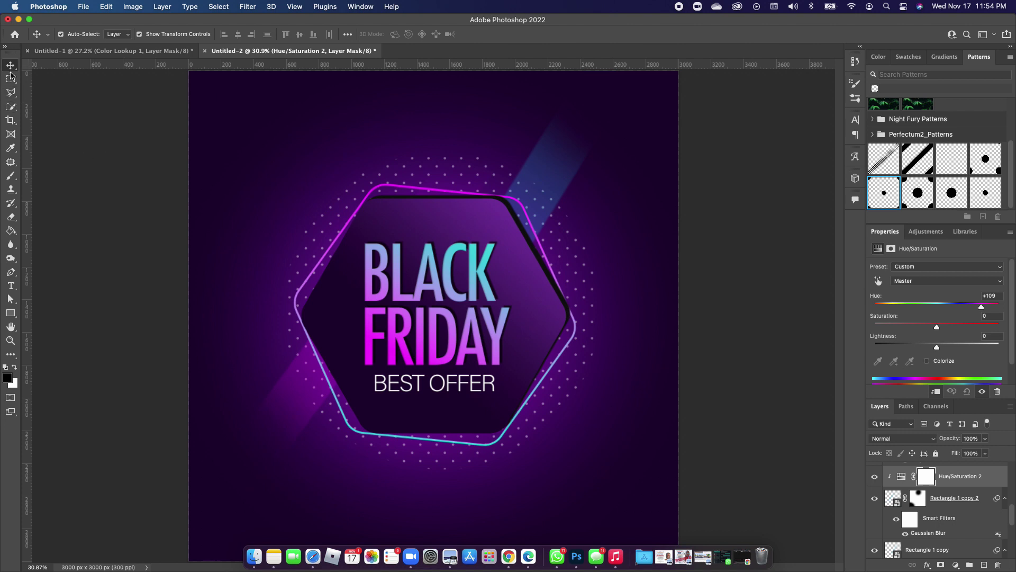
Step: Draw a thin horizontal rectangle about 2569 by 56 px across the upper canvas, with a white fill and no stroke
left_click(12, 316)
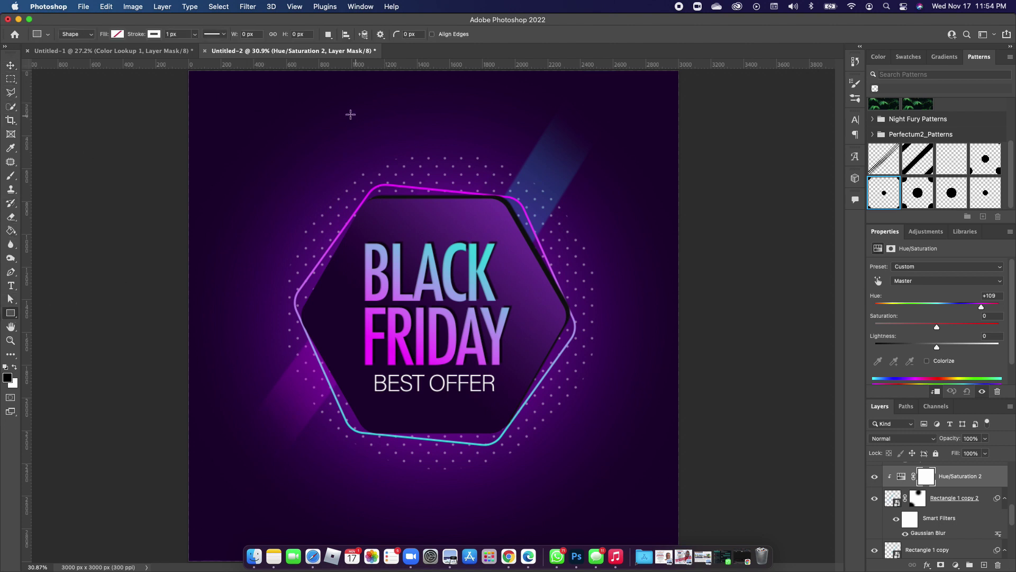
left_click_drag(254, 107, 674, 114)
left_click(904, 341)
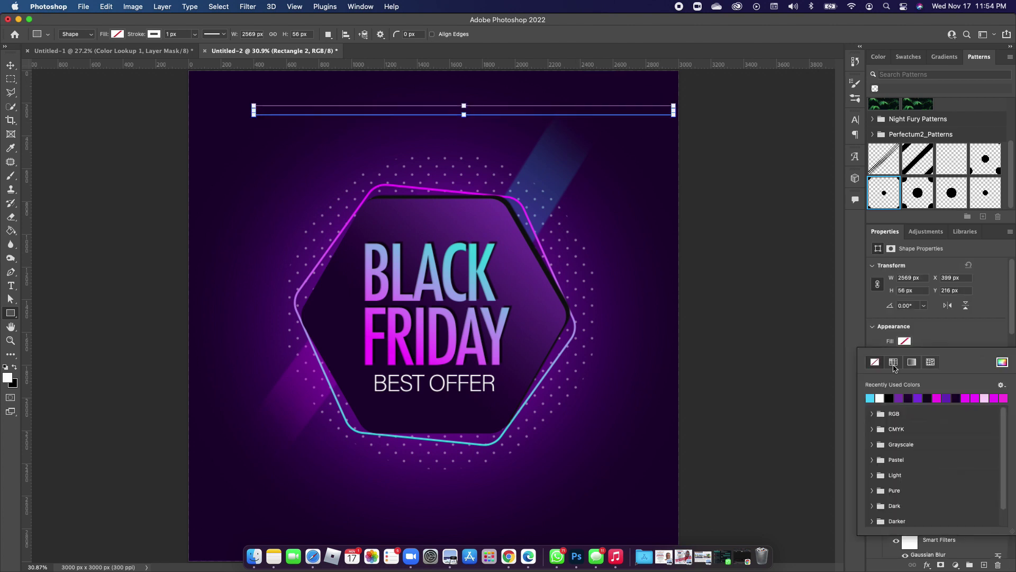
left_click(879, 398)
scroll(937, 286, "down", 1)
Step: Lower the opacity of the thin white rectangle to 25%
left_click(985, 439)
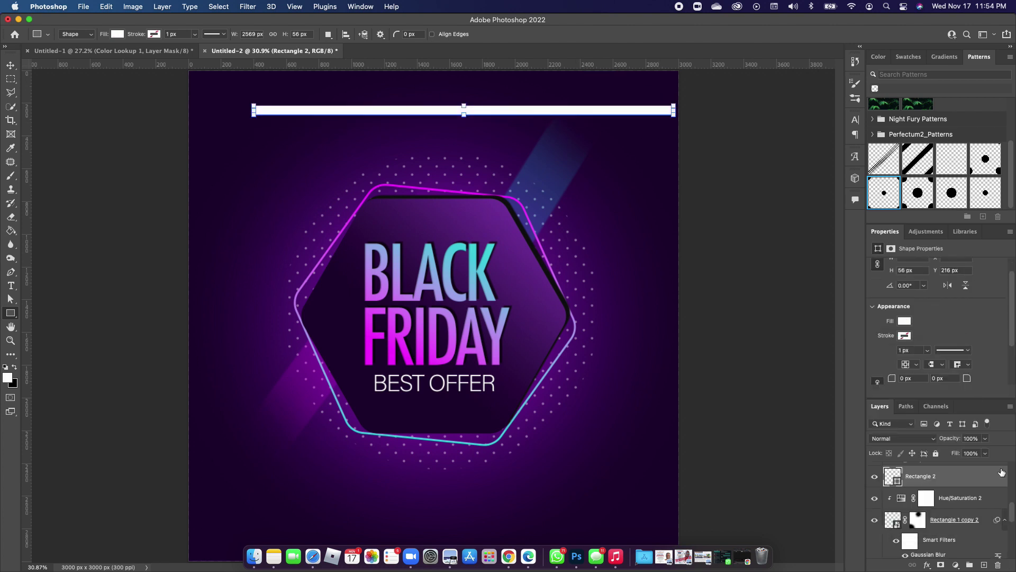
left_click(985, 438)
left_click_drag(988, 451, 947, 454)
Step: Rotate the thin white bar to about -51.01° and move it diagonally behind the hexagon's right side
left_click(663, 123)
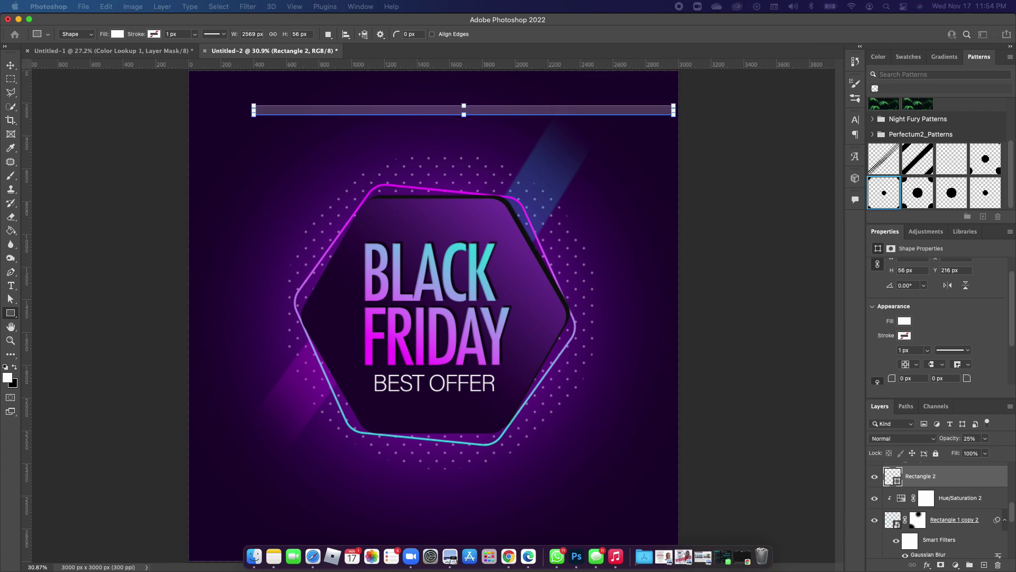
left_click_drag(664, 123, 329, 266)
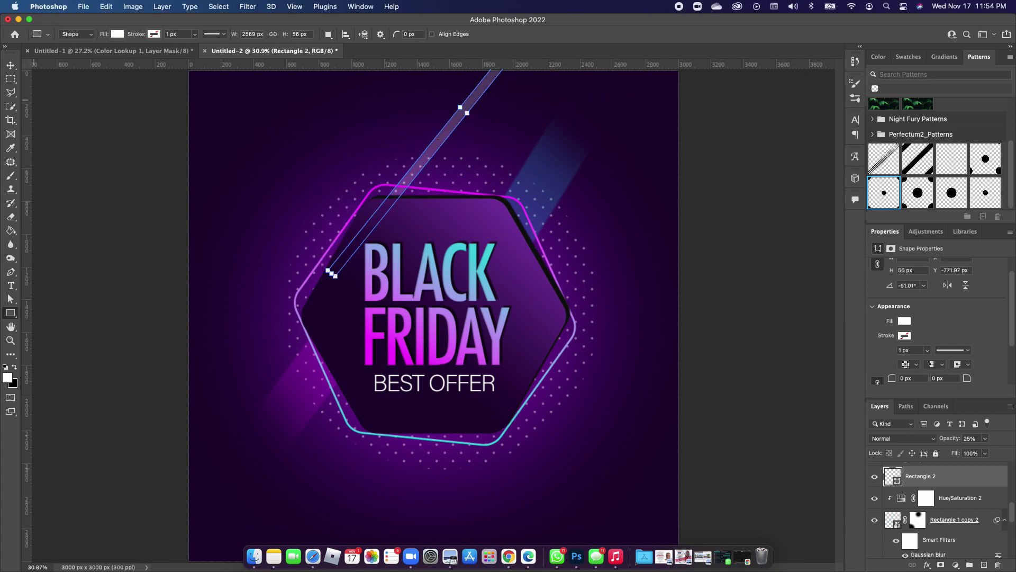
left_click(10, 64)
left_click_drag(442, 140, 482, 366)
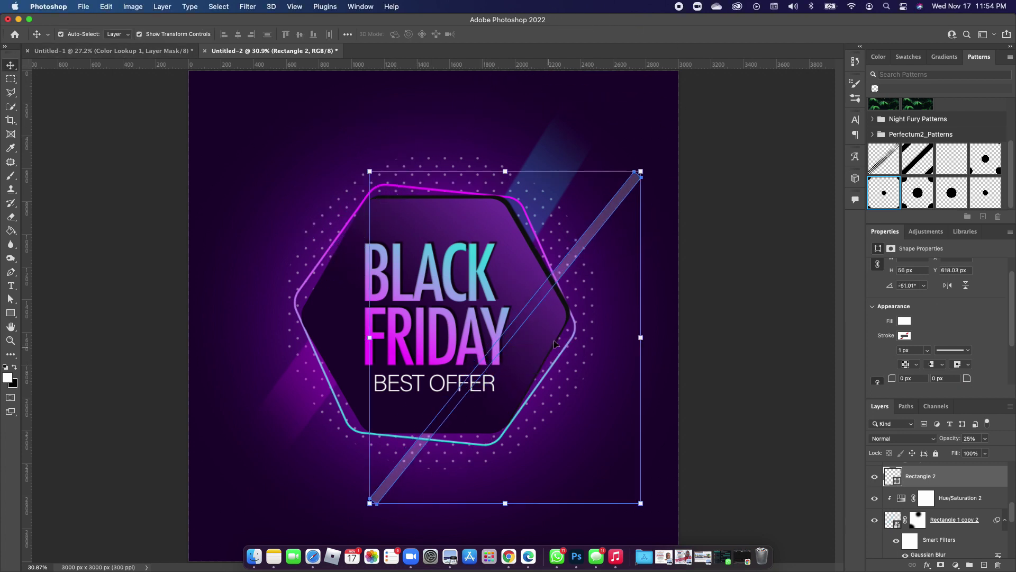
Step: Rotate the blurred blue band slightly clockwise to parallel the white bar and fade its upper end with a layer mask
left_click(612, 225)
left_click_drag(631, 442, 623, 449)
key("Escape")
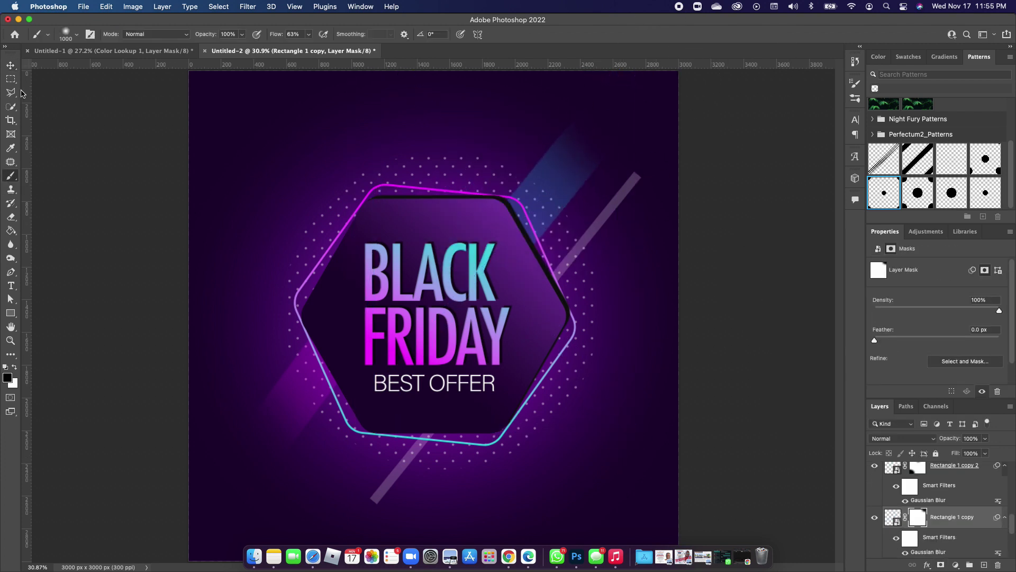
Step: Add a layer mask to the thin white bar and fade out both of its ends with a soft black brush
left_click(641, 206)
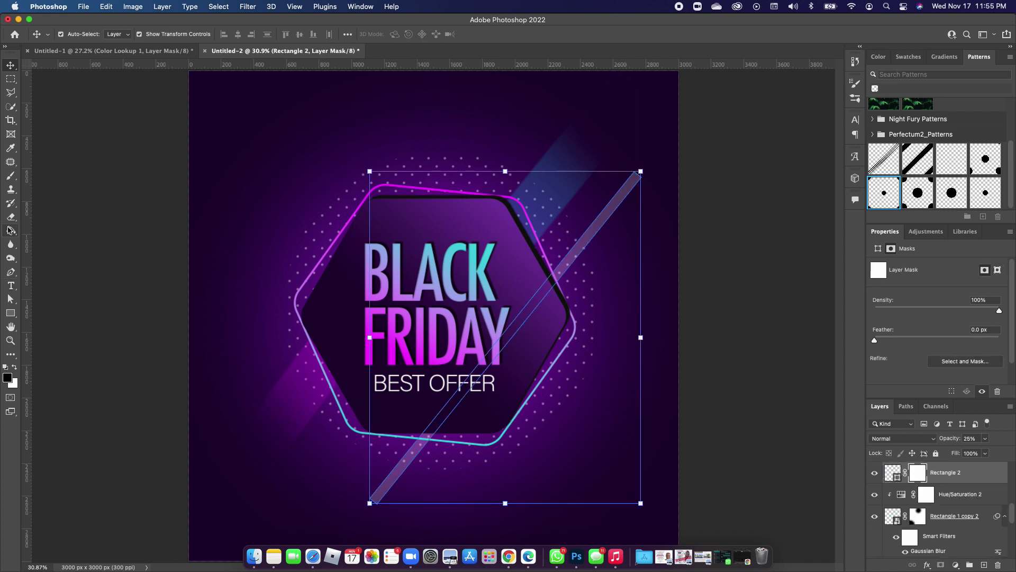
key("b")
mouse_move(669, 83)
left_mouse_down()
mouse_move(692, 153)
mouse_move(636, 211)
left_mouse_up()
left_click_drag(339, 529, 418, 524)
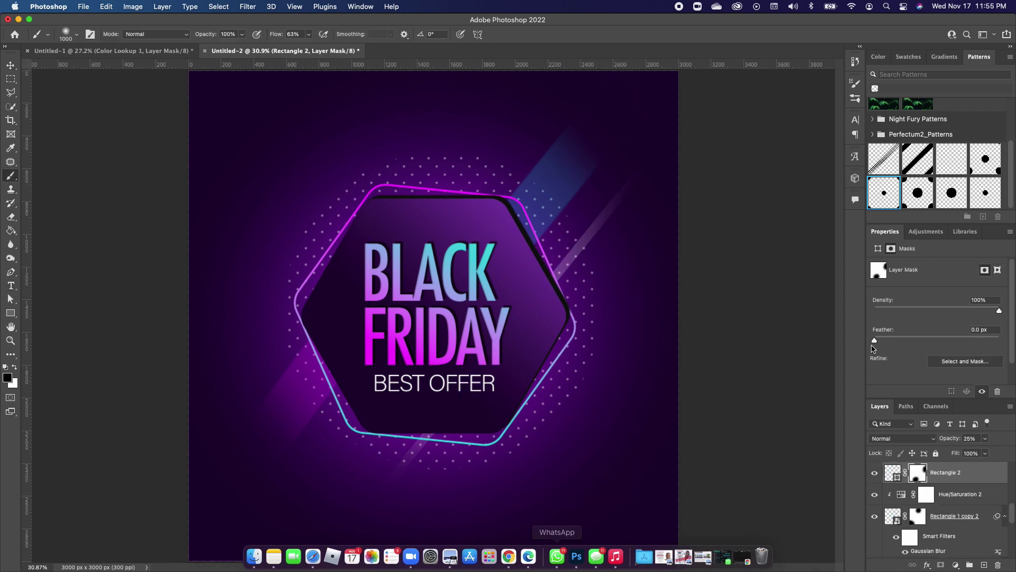
Step: Duplicate the faded white bar in parallel so copies show behind the hexagon's upper-left and lower-left sides
key("v")
left_click_drag(602, 225, 437, 150)
left_click(608, 135)
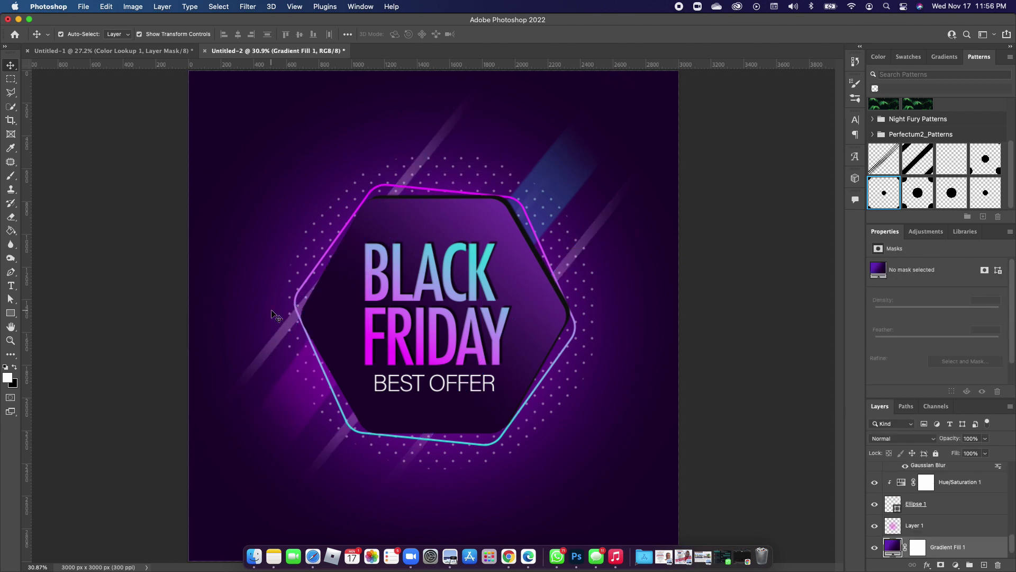
Step: Draw a long flat ellipse about 1515 px wide and 83 px high near the canvas's upper-left area
left_click(10, 313)
left_click(55, 322)
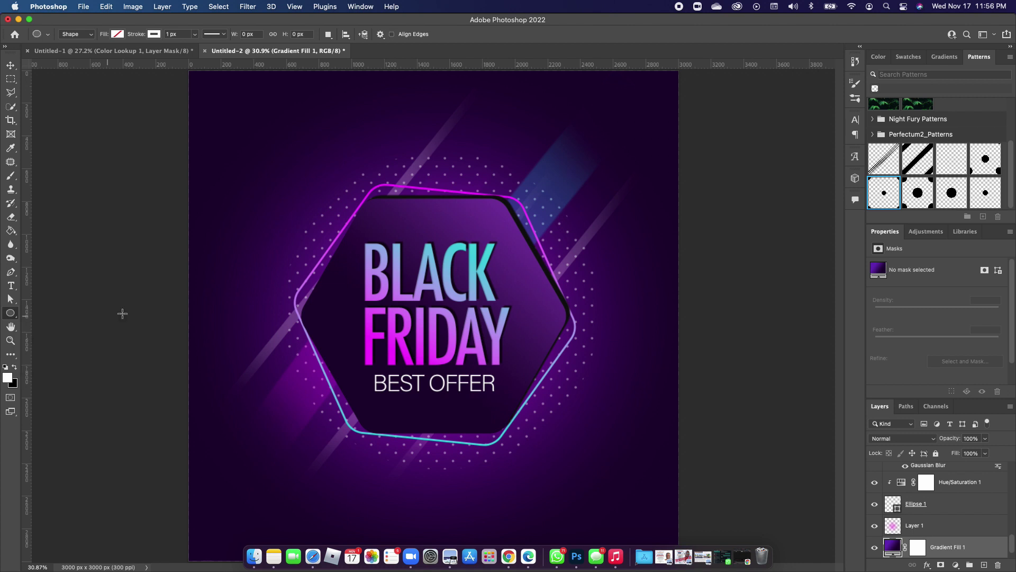
left_click_drag(302, 132, 396, 137)
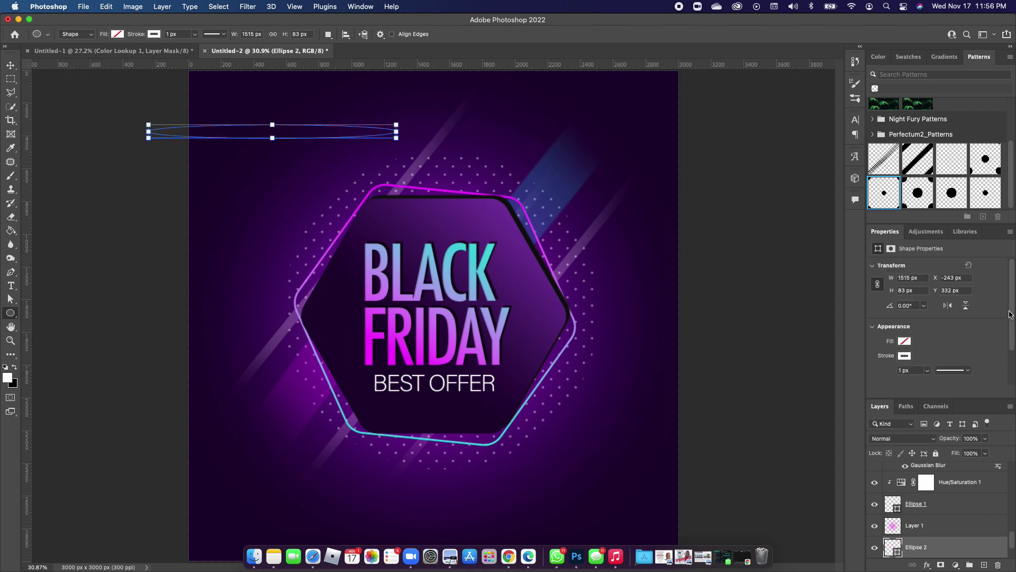
Step: Fill the new ellipse with bright magenta and remove its stroke
left_click(905, 342)
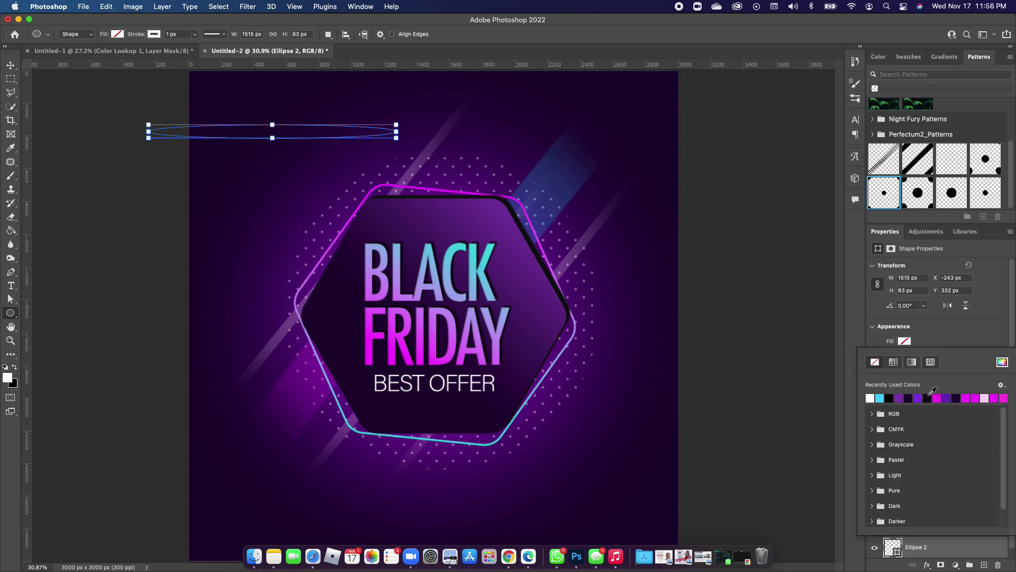
left_click(939, 397)
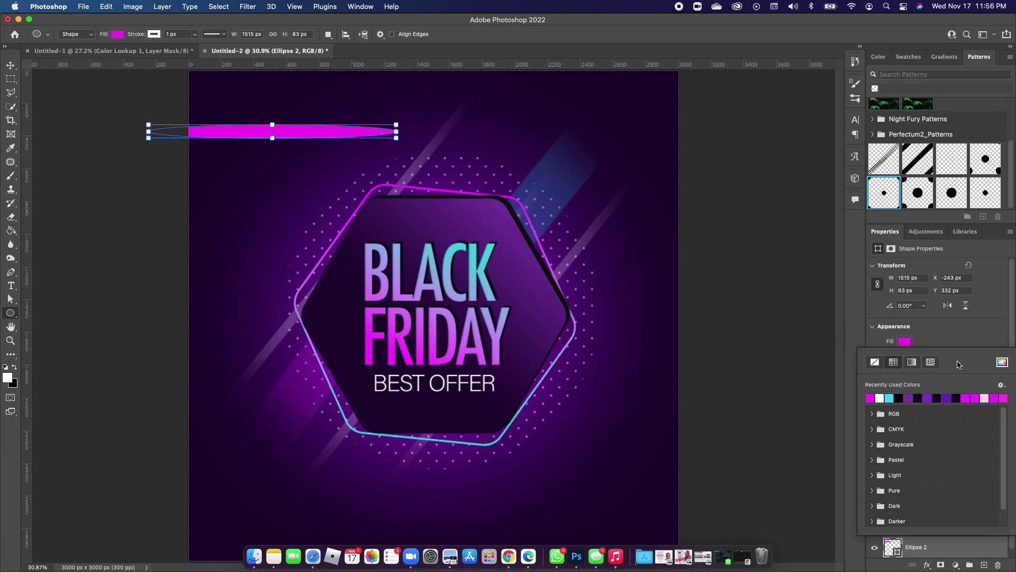
left_click(1003, 362)
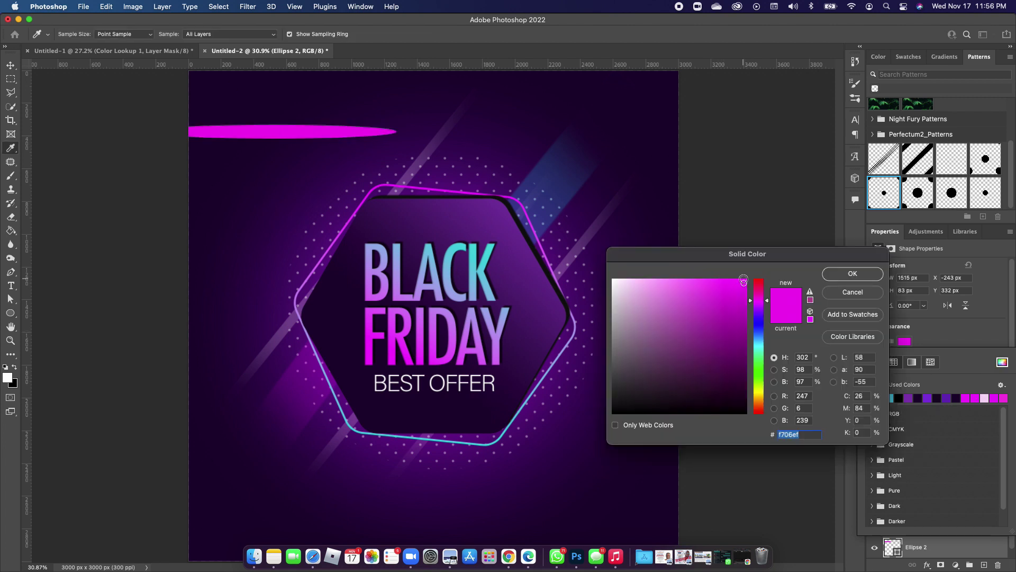
left_click(733, 282)
left_click(850, 273)
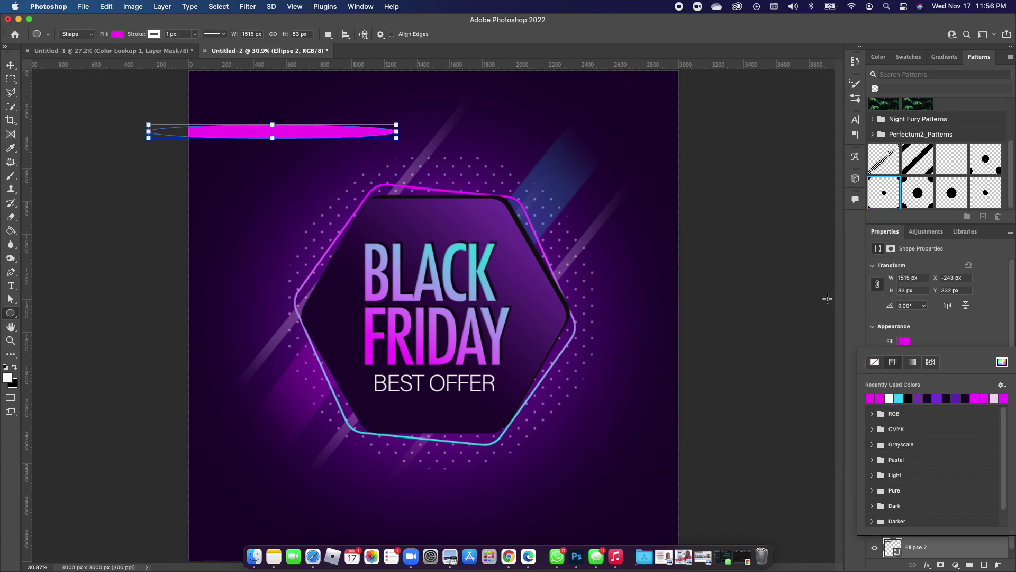
scroll(939, 330, "down", 2)
left_click(905, 332)
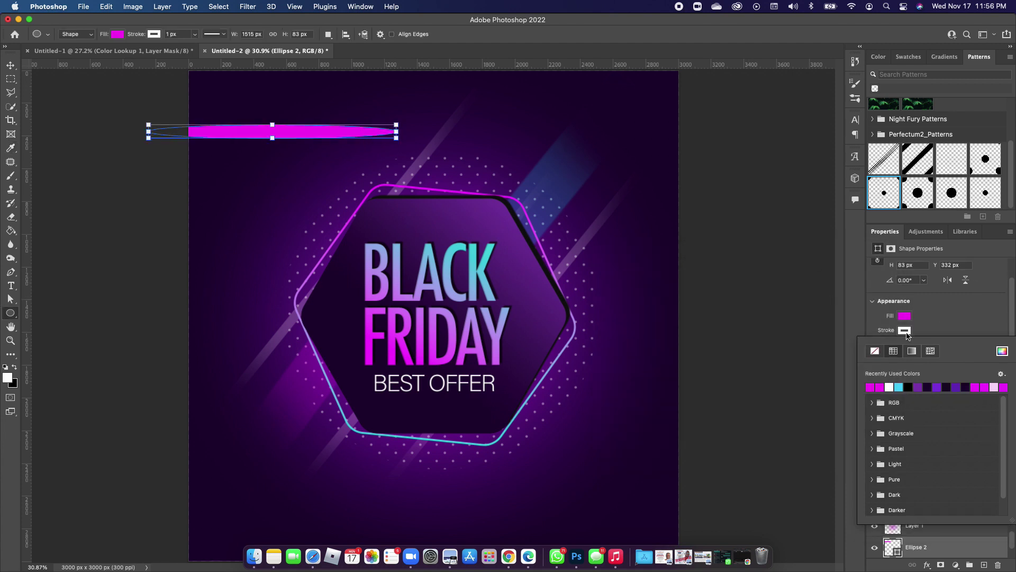
left_click(875, 351)
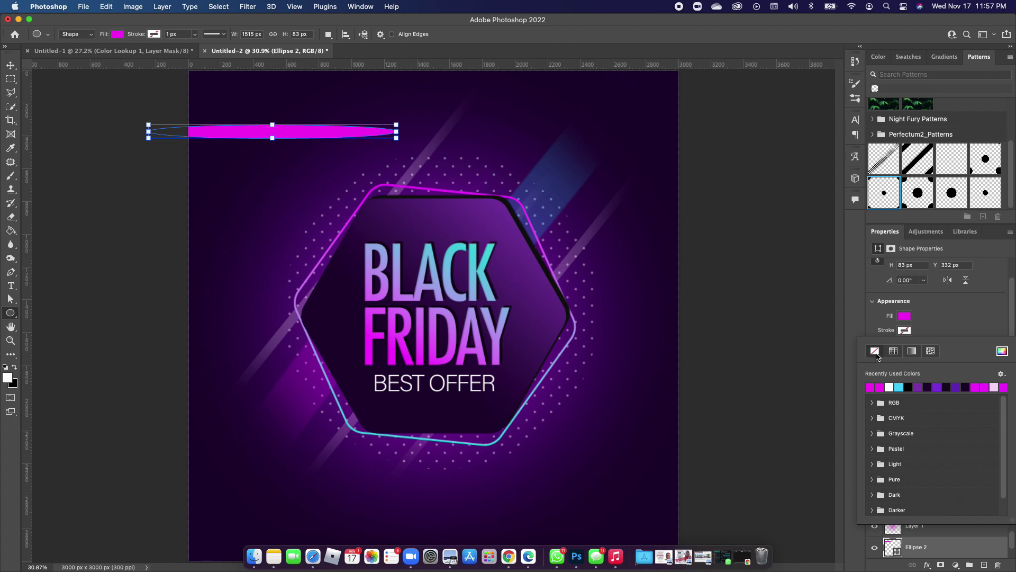
Step: Rotate the magenta ellipse to about -53.47° and place it along the hexagon's upper-left edge
left_click(11, 65)
left_click_drag(242, 132, 280, 189)
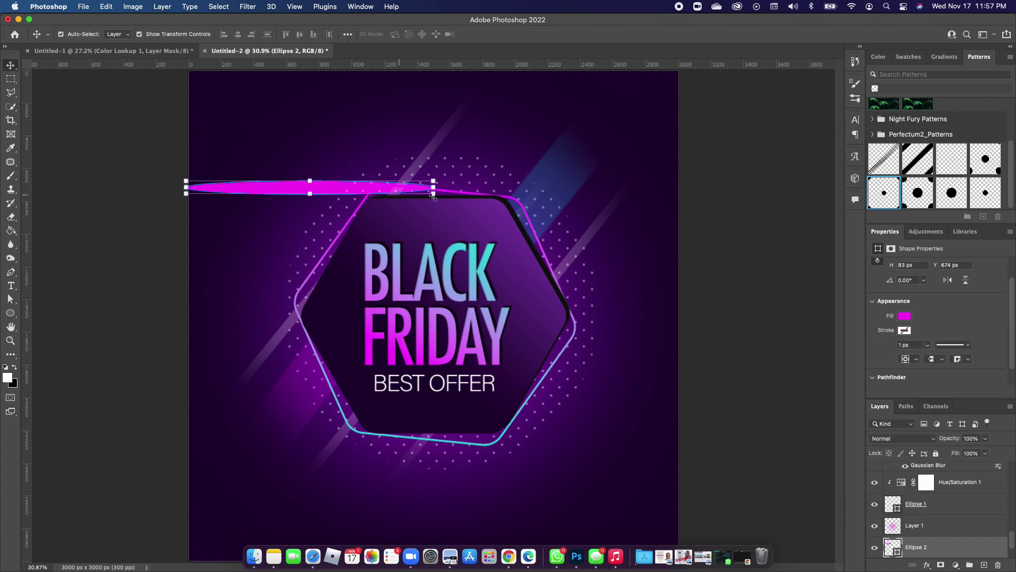
left_click(442, 201)
left_click_drag(427, 119, 391, 118)
left_click_drag(343, 155, 356, 217)
left_click_drag(423, 162, 420, 155)
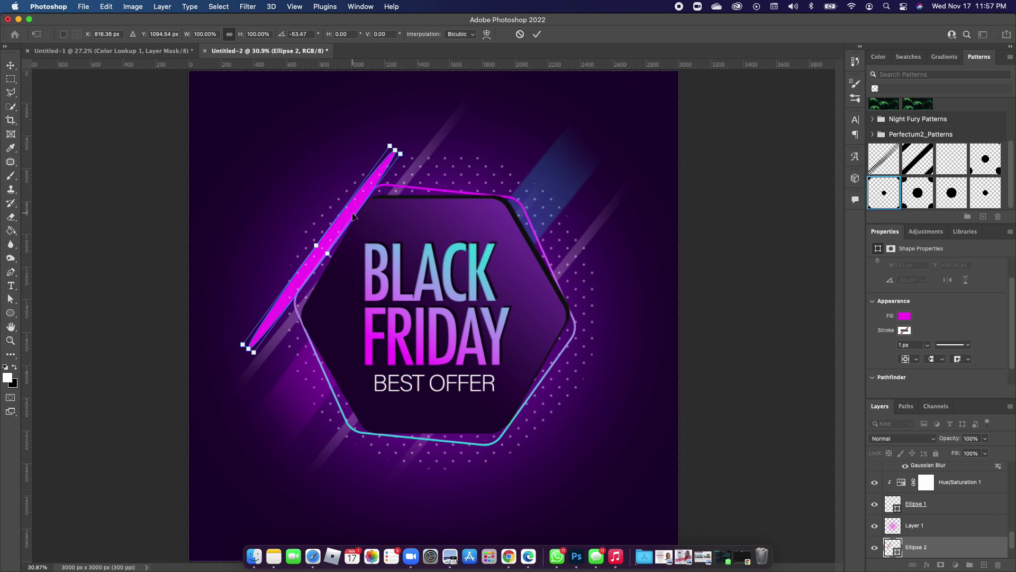
key("Return")
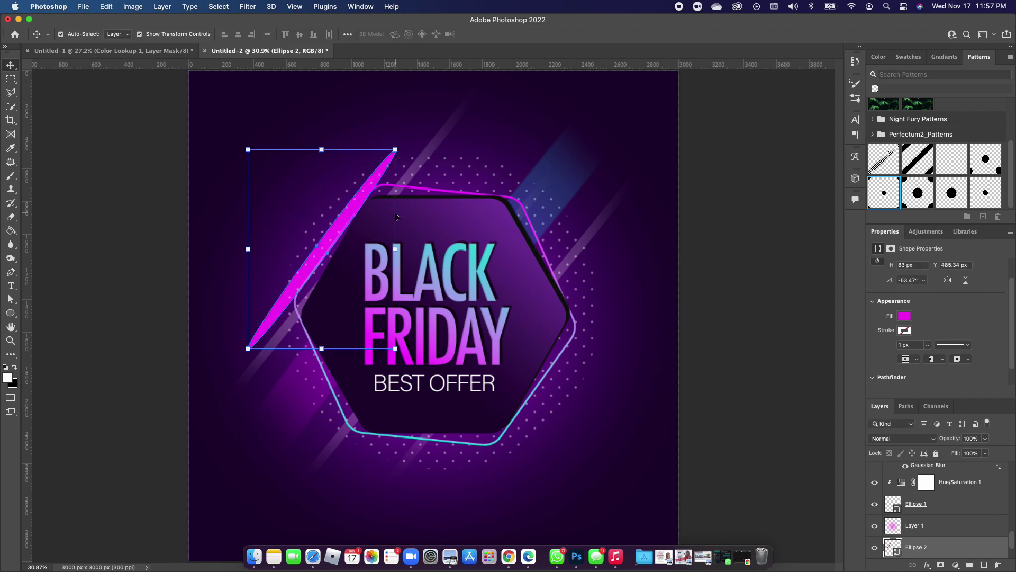
Step: Convert the magenta ellipse to a smart object and apply a Gaussian Blur with a 24.7 px radius
left_click(248, 7)
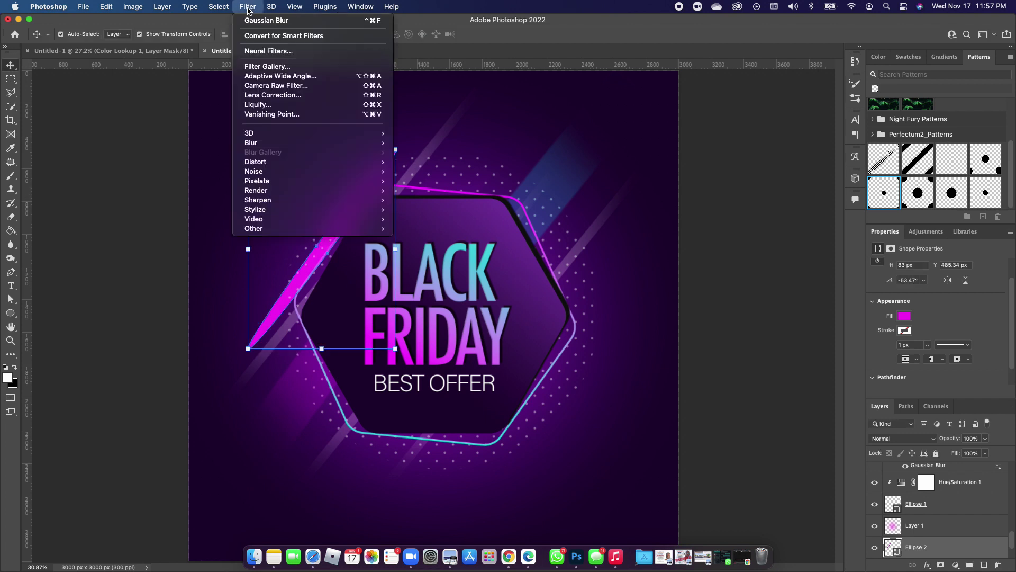
mouse_move(257, 146)
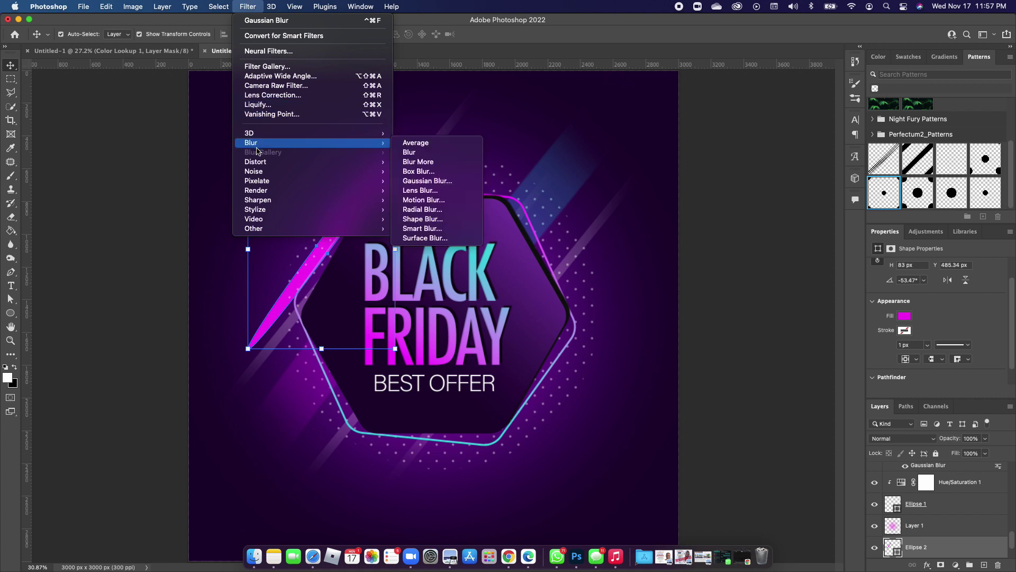
left_click(426, 181)
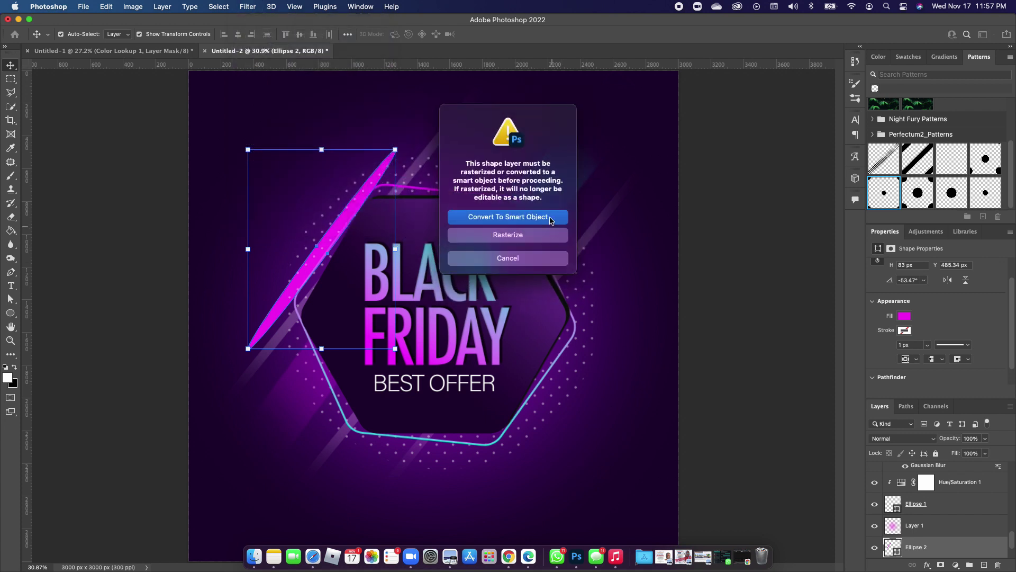
left_click(539, 217)
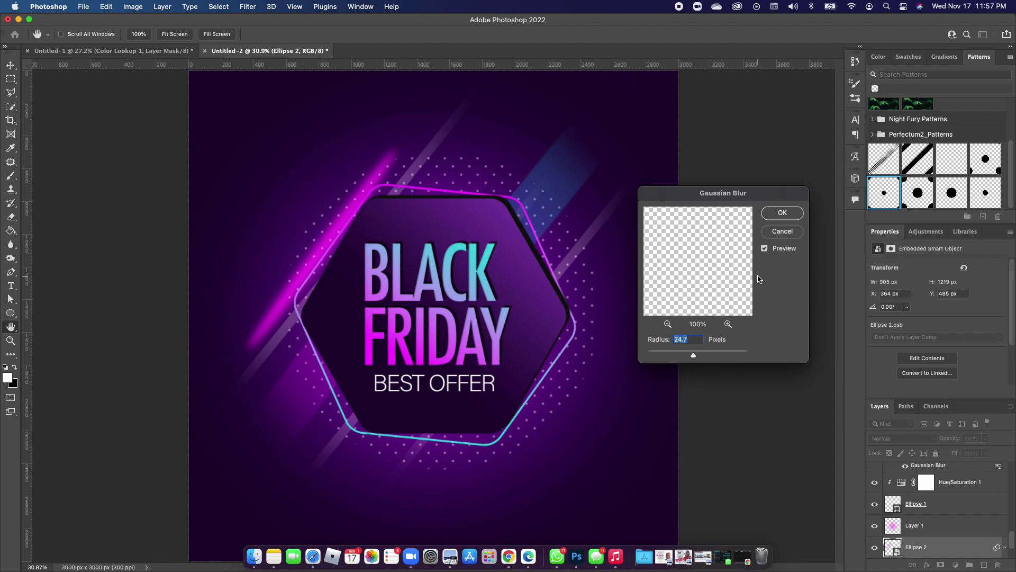
left_click(783, 213)
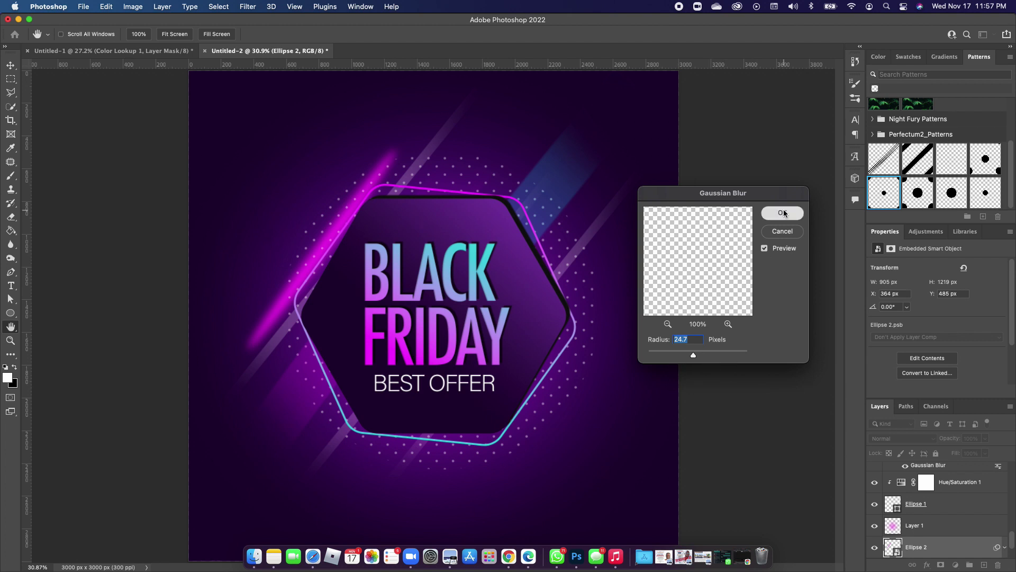
key("v")
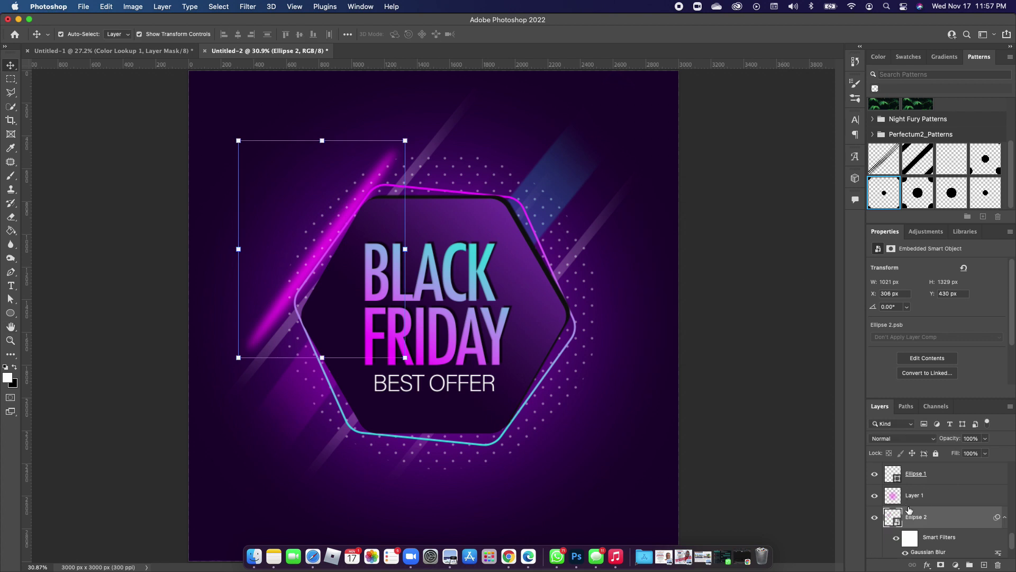
Step: Add a layer mask to the blurred magenta ellipse and fade its ends and outer side with a large soft black brush
left_click(940, 565)
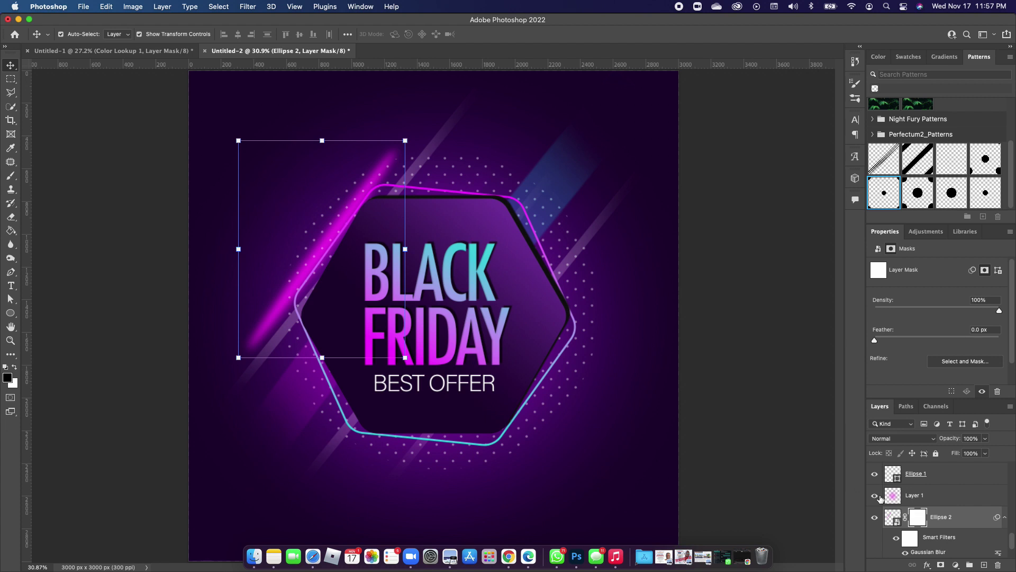
left_click(11, 175)
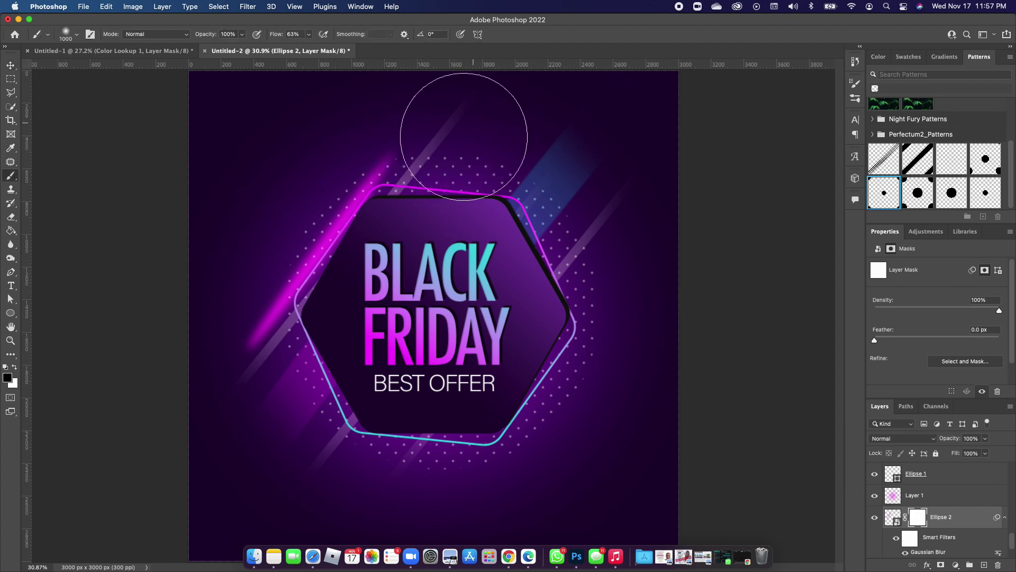
mouse_move(463, 137)
left_mouse_down()
mouse_move(443, 125)
mouse_move(483, 141)
left_mouse_up()
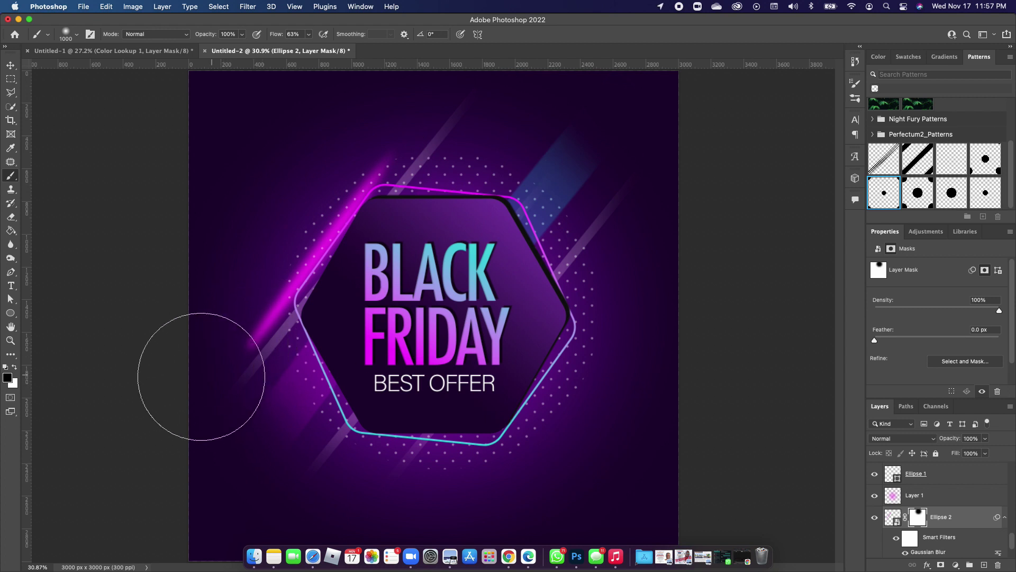
mouse_move(201, 377)
left_mouse_down()
mouse_move(211, 367)
mouse_move(197, 374)
left_mouse_up()
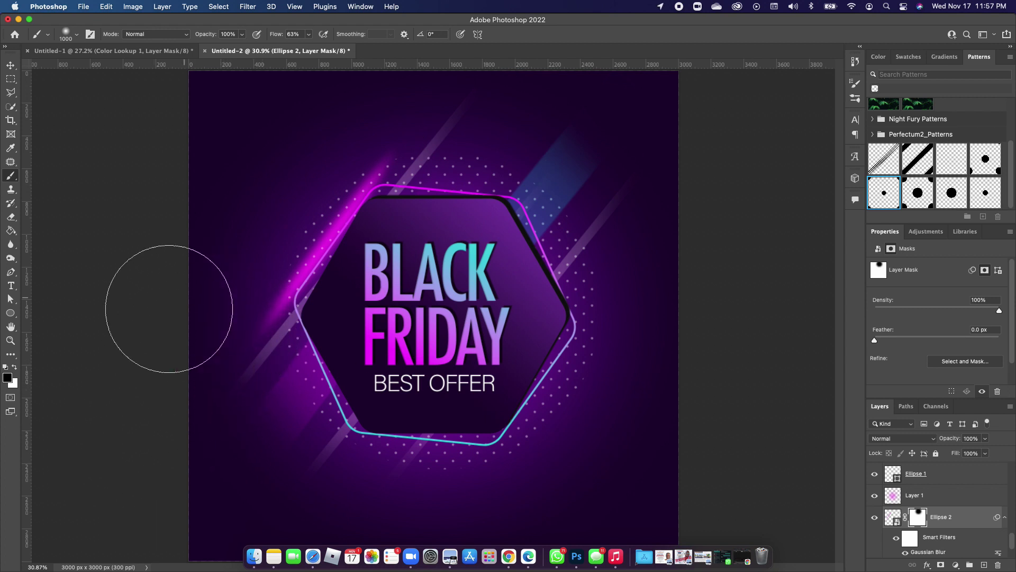
left_click_drag(238, 181, 245, 141)
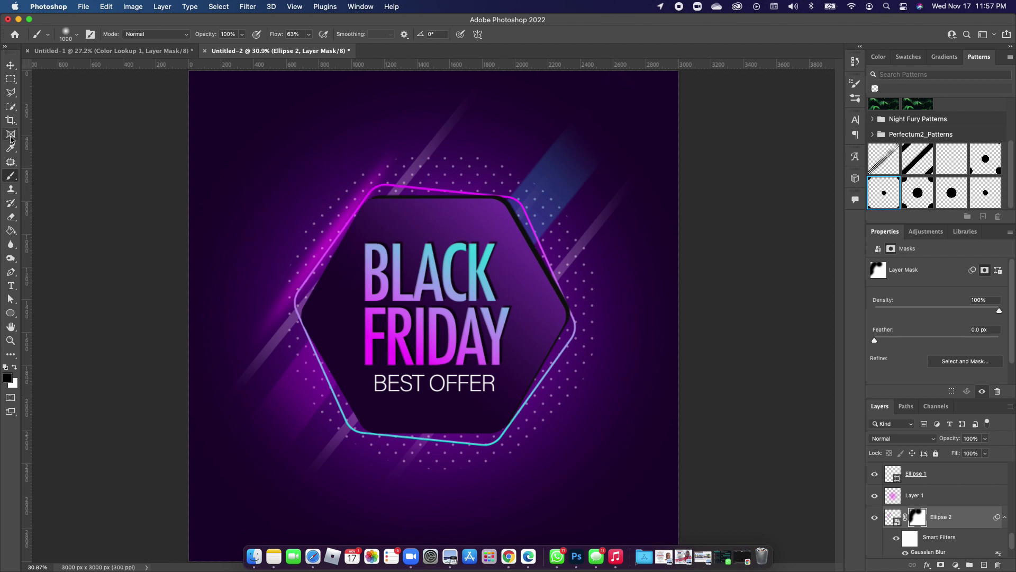
Step: Outline a thin diagonal sliver inside the magenta glow with the Polygonal Lasso, fill it white on a new layer and deselect it
left_click(10, 93)
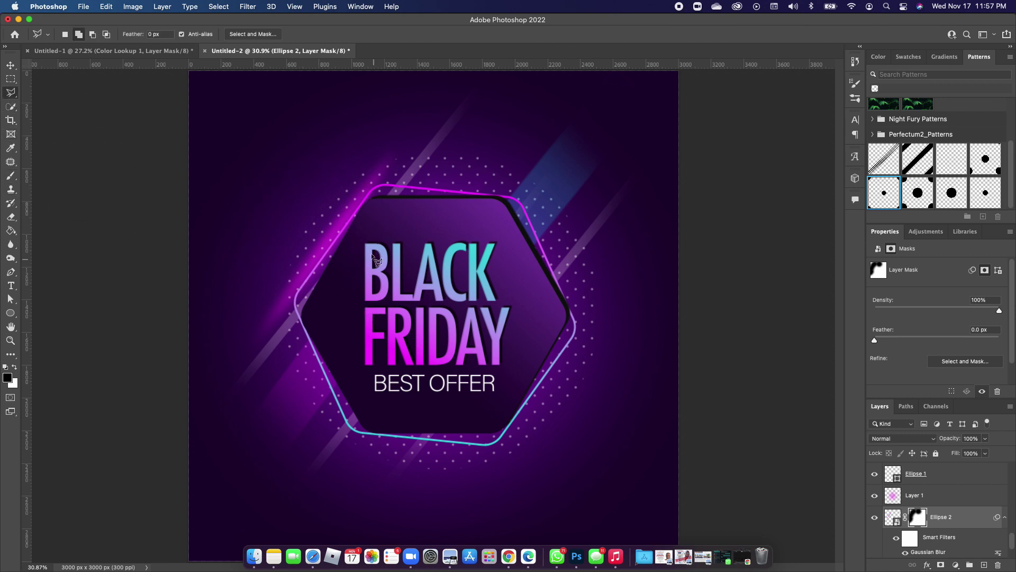
left_click(350, 206)
left_click(299, 290)
left_click(351, 208)
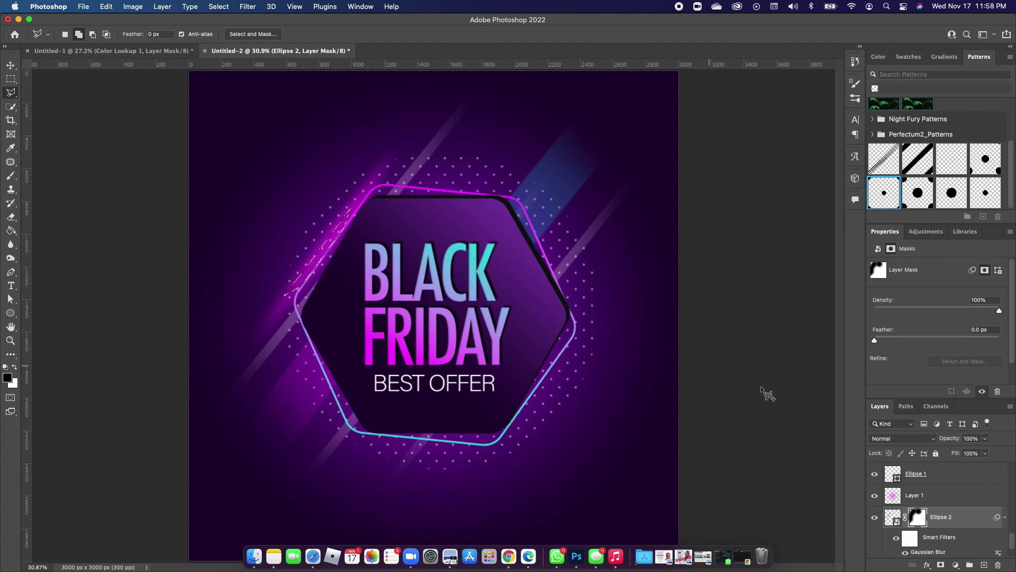
left_click(970, 565)
key("x")
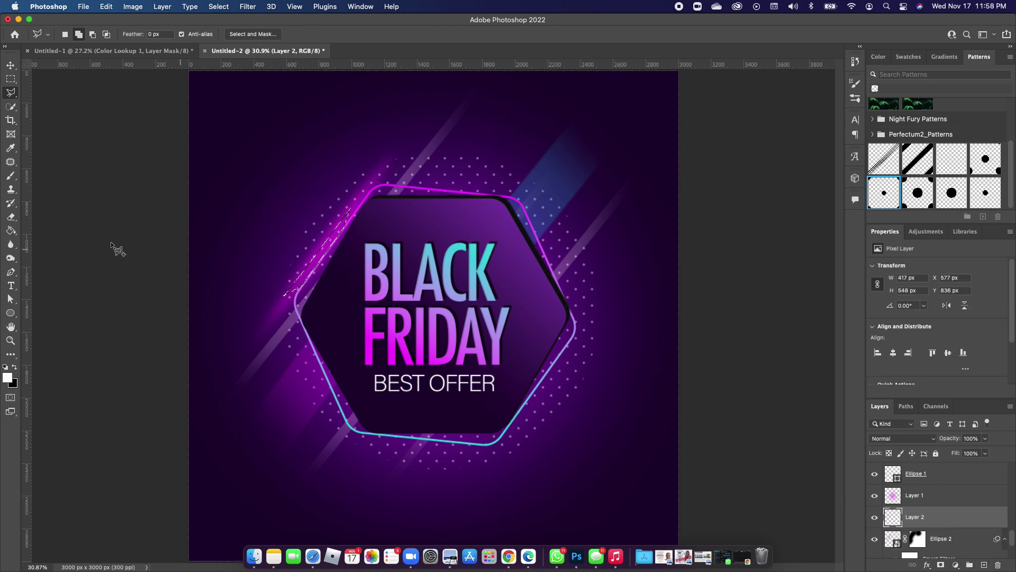
left_click(10, 230)
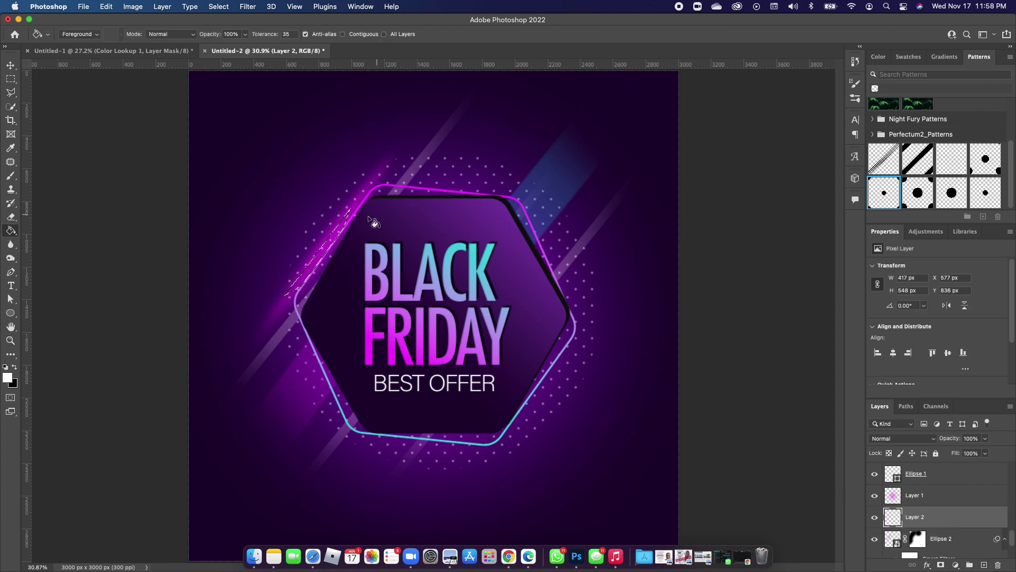
left_click(328, 241)
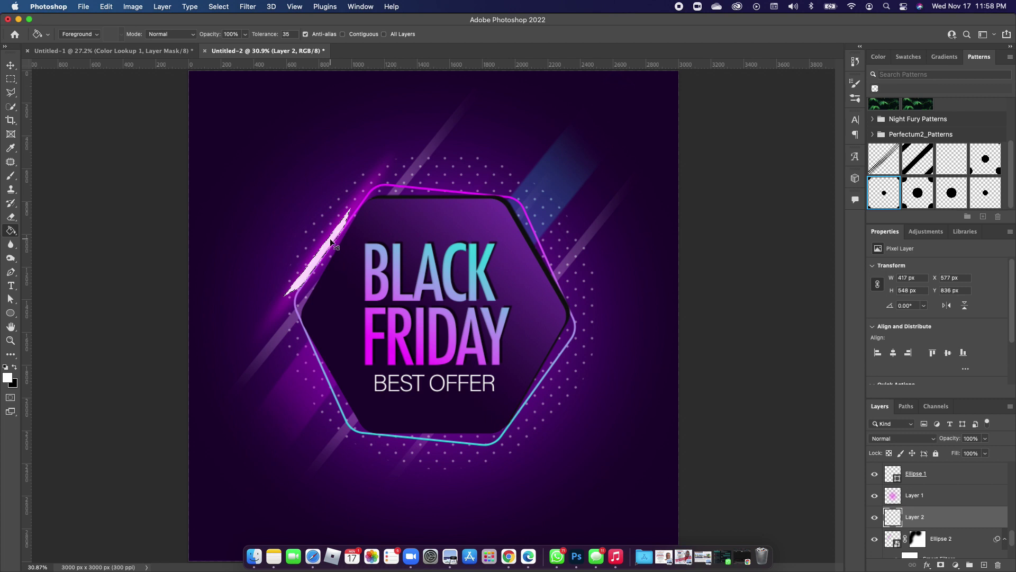
key("super+d")
Step: Soften the white sliver with a Gaussian Blur of about 24.7 px
left_click(10, 65)
left_click(248, 6)
mouse_move(276, 143)
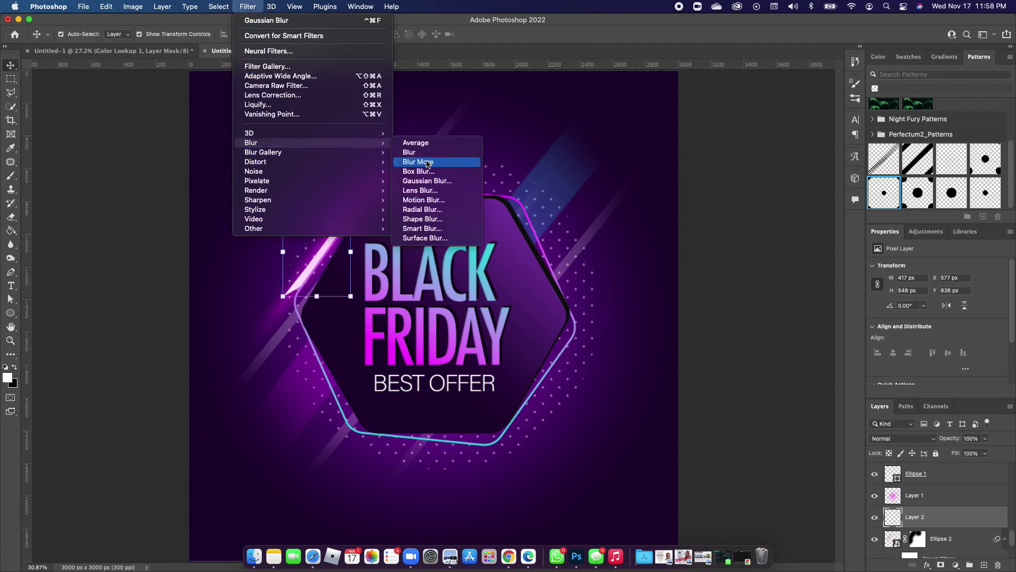
left_click(454, 180)
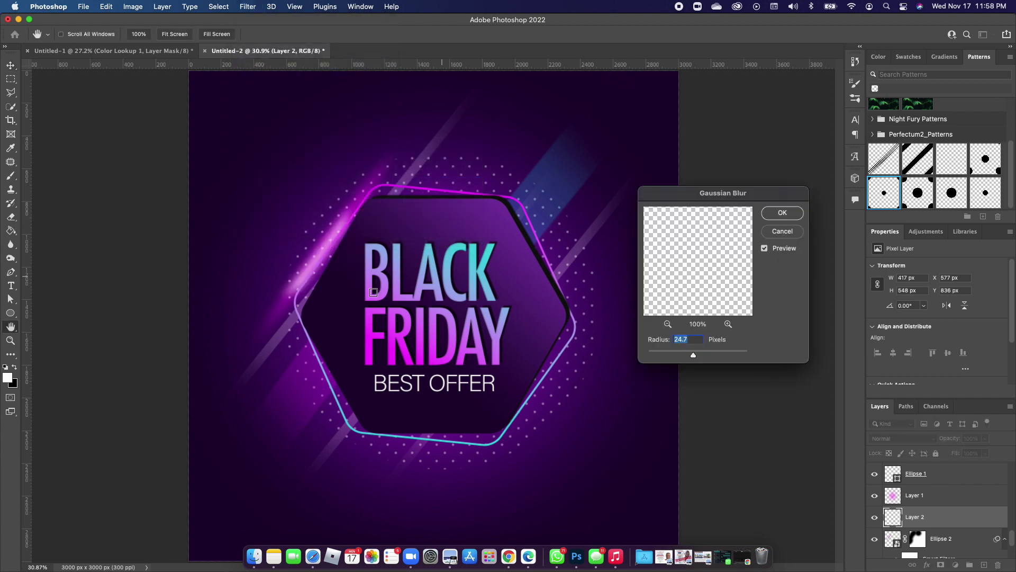
left_click_drag(694, 355, 694, 358)
left_click(781, 213)
key("v")
Step: Enlarge the blurred magenta ellipse slightly to 1104 × 1443 px and duplicate it in place to intensify the glow
left_click_drag(359, 201, 391, 188)
left_click(380, 172)
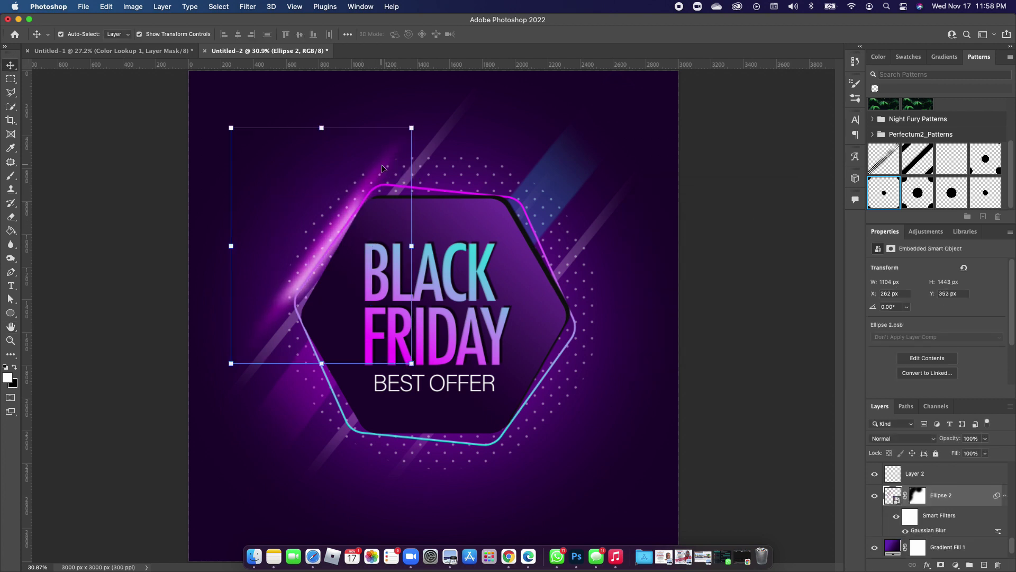
key("super")
key("super+j")
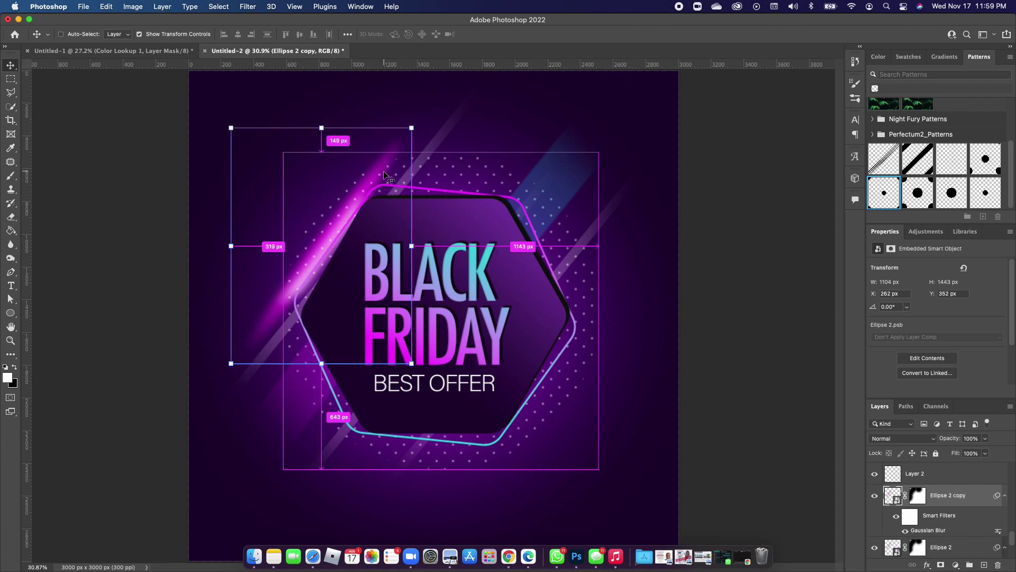
key("super+z")
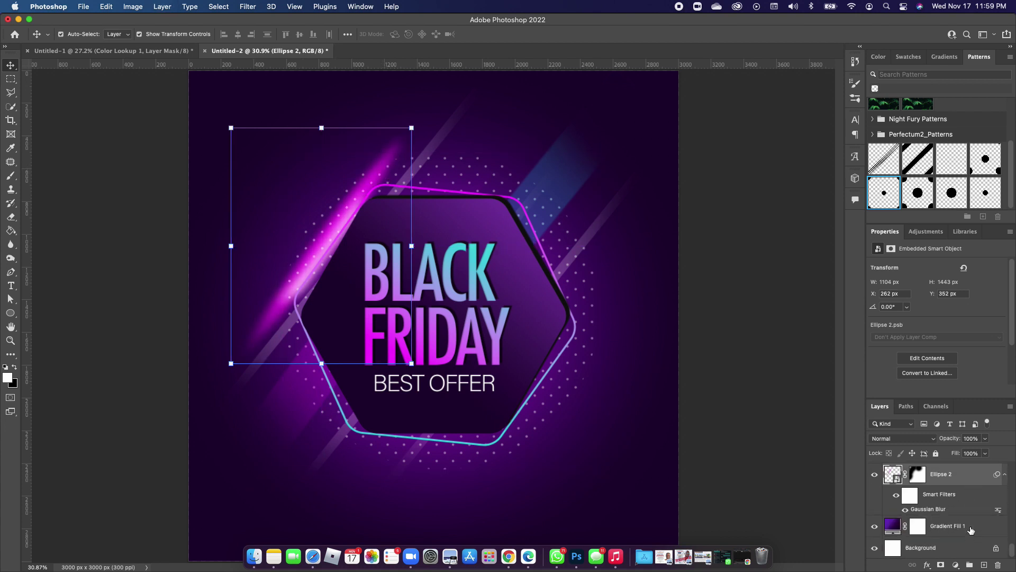
key("super+shift+z")
Step: Select all the stacked Ellipse 2 glow layers together and convert them into a single smart object
left_click(943, 512)
scroll(942, 511, "up", 3)
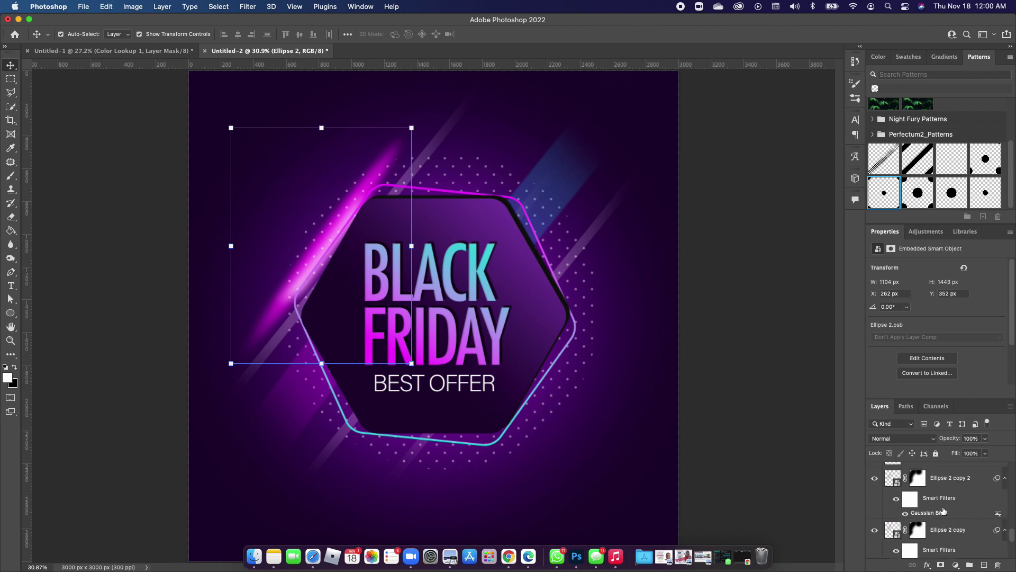
left_click(957, 476, "shift")
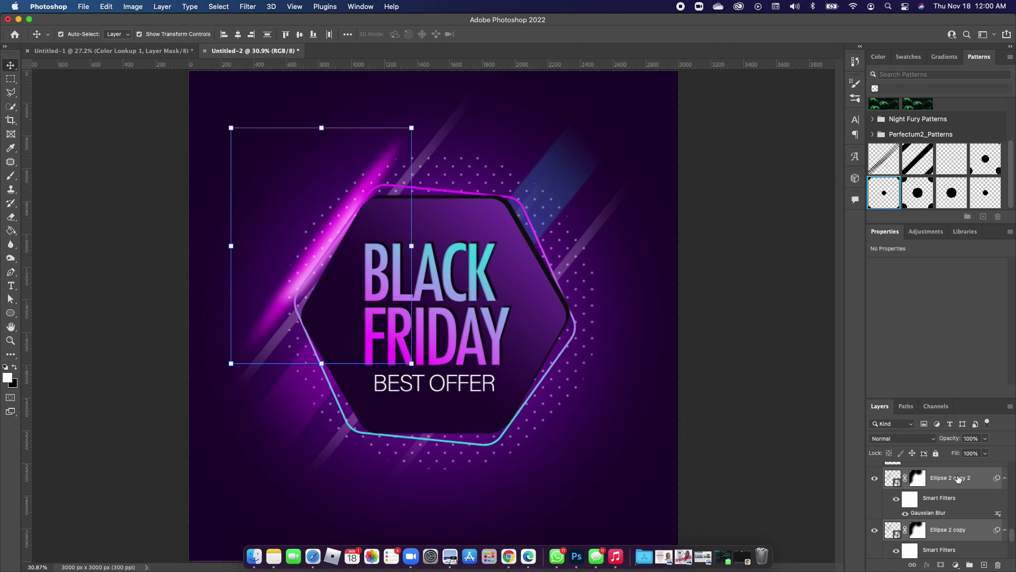
right_click(959, 478)
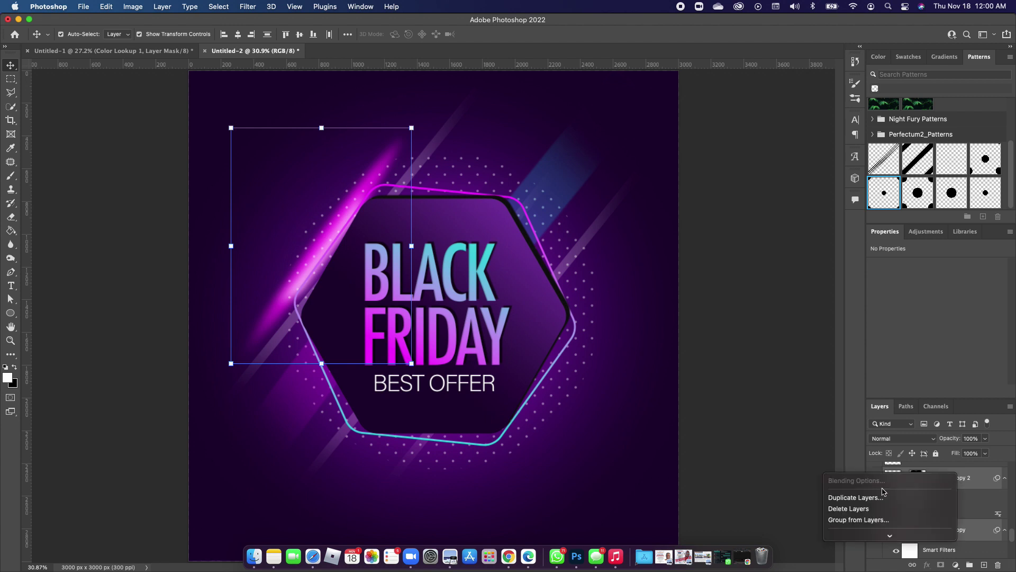
mouse_move(888, 536)
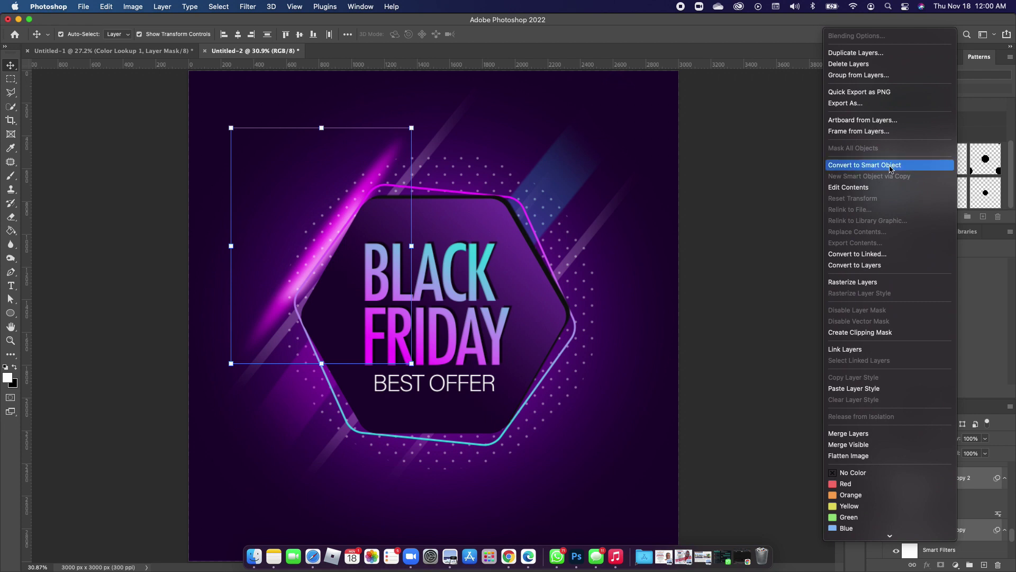
left_click(864, 165)
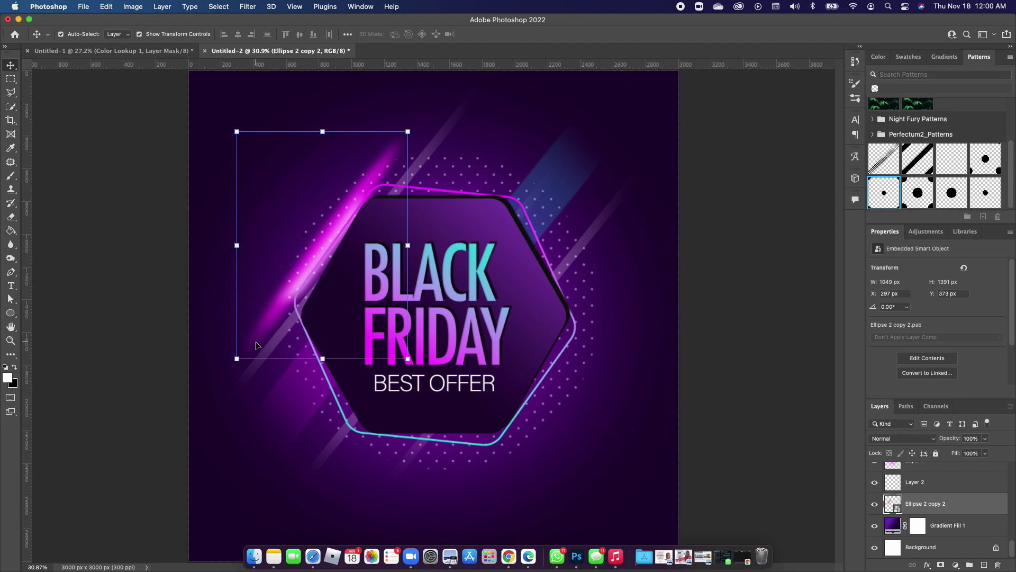
Step: Duplicate the magenta glow onto the hexagon's lower-right edge and shift the copy's hue to blue with a clipped Hue/Saturation adjustment
key("super+j")
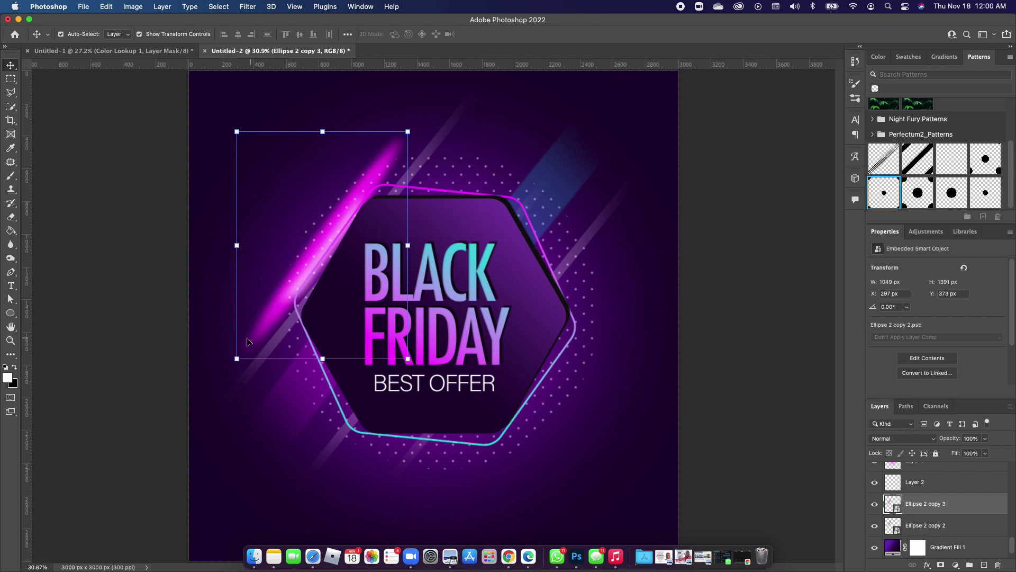
left_click_drag(250, 340, 462, 493)
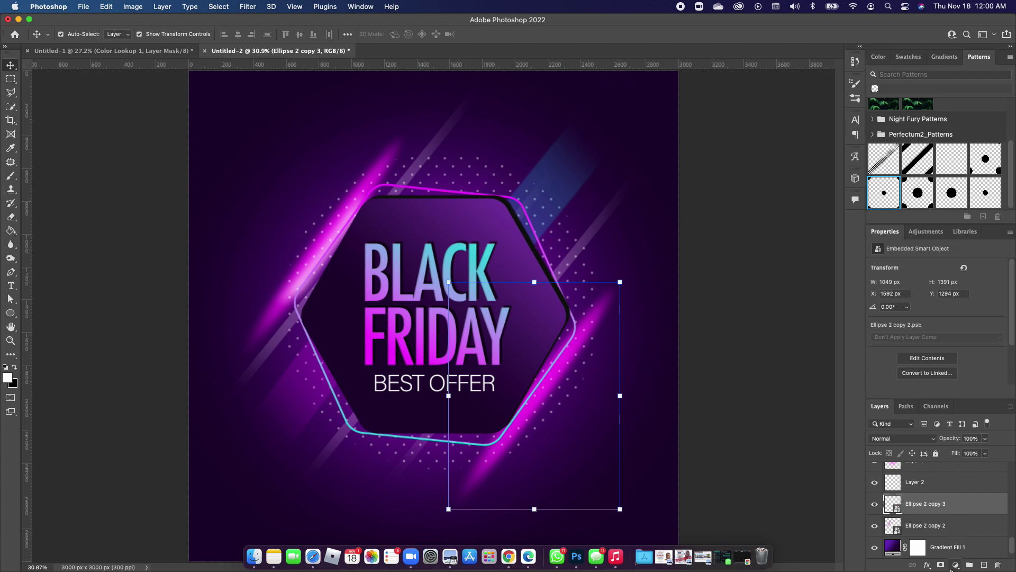
left_click(955, 565)
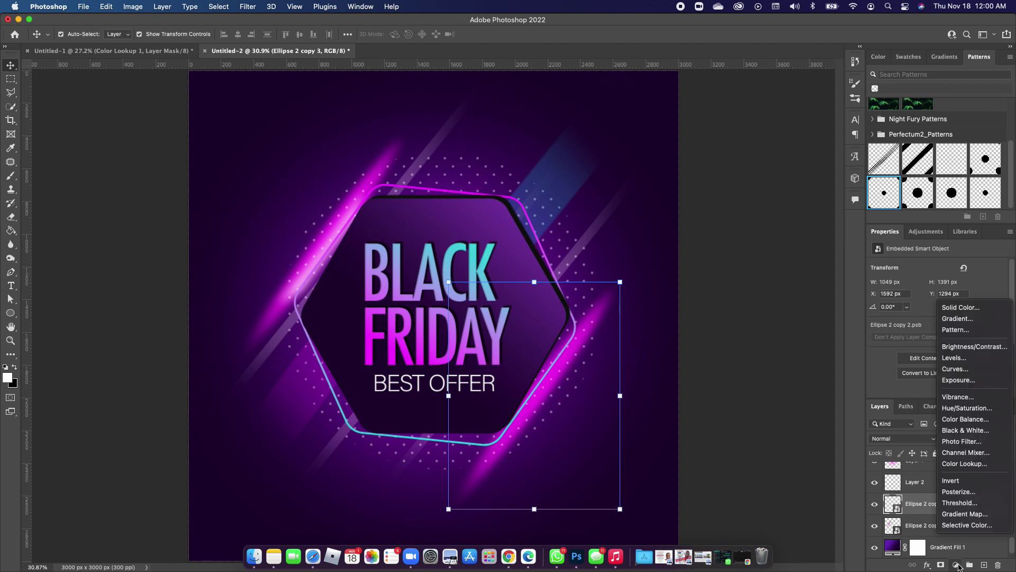
left_click(967, 409)
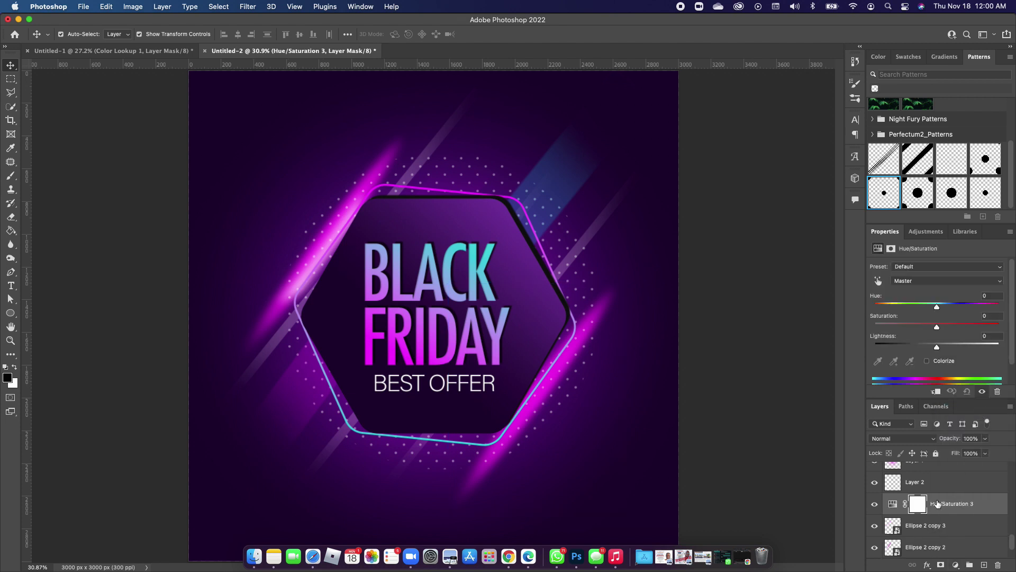
left_click(936, 391)
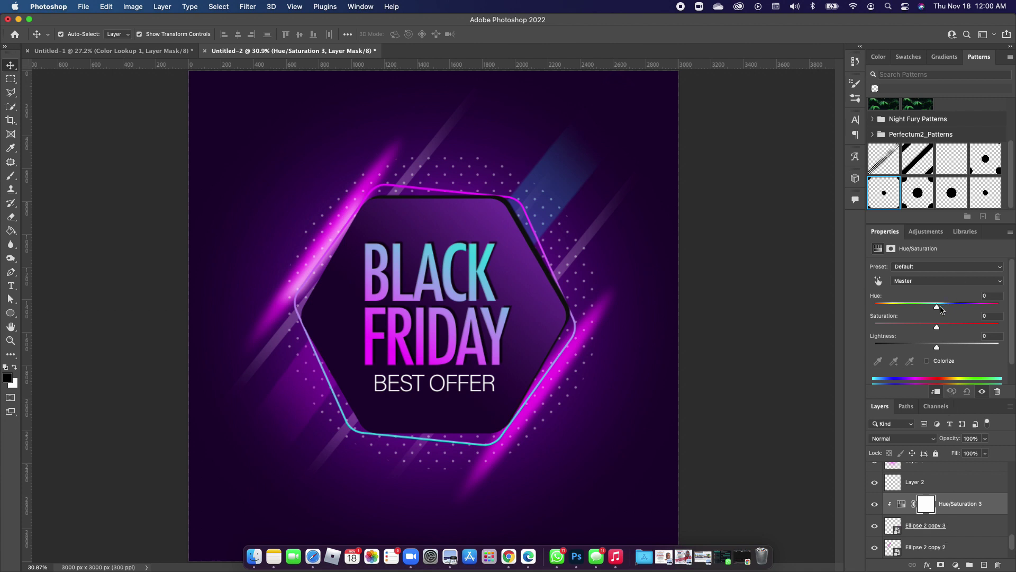
left_click_drag(941, 307, 894, 310)
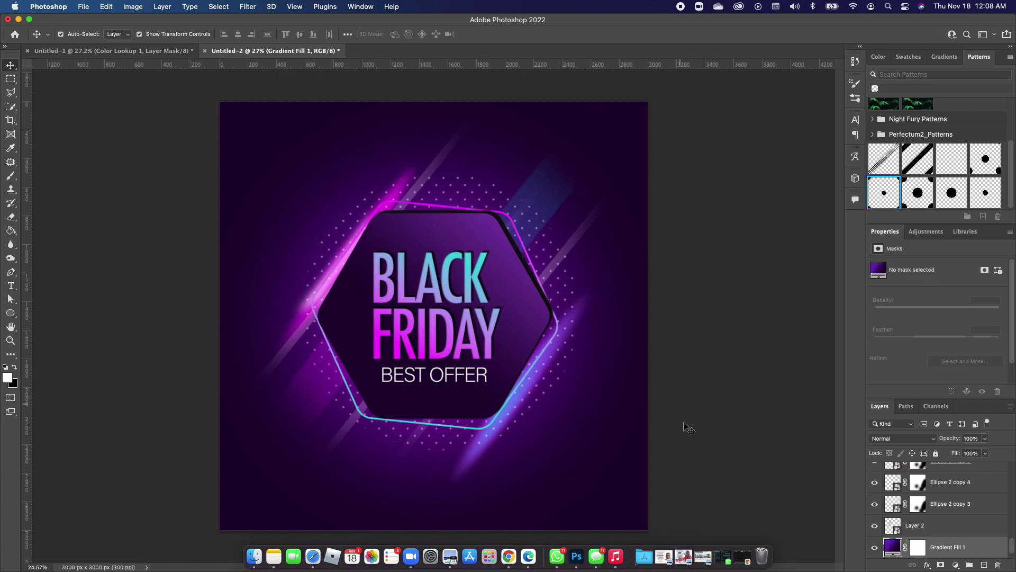
Step: Add a new layer above the BLACK FRIDAY text and paint one white dab over the hexagon's centre with a 3200 px Soft Round brush
scroll(956, 504, "up", 10)
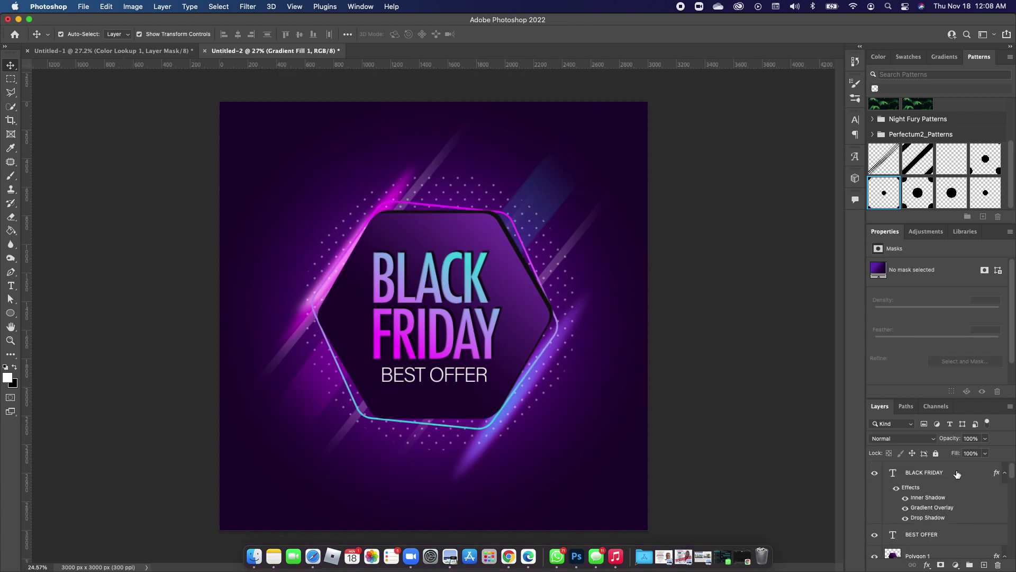
key("super+shift+alt+n")
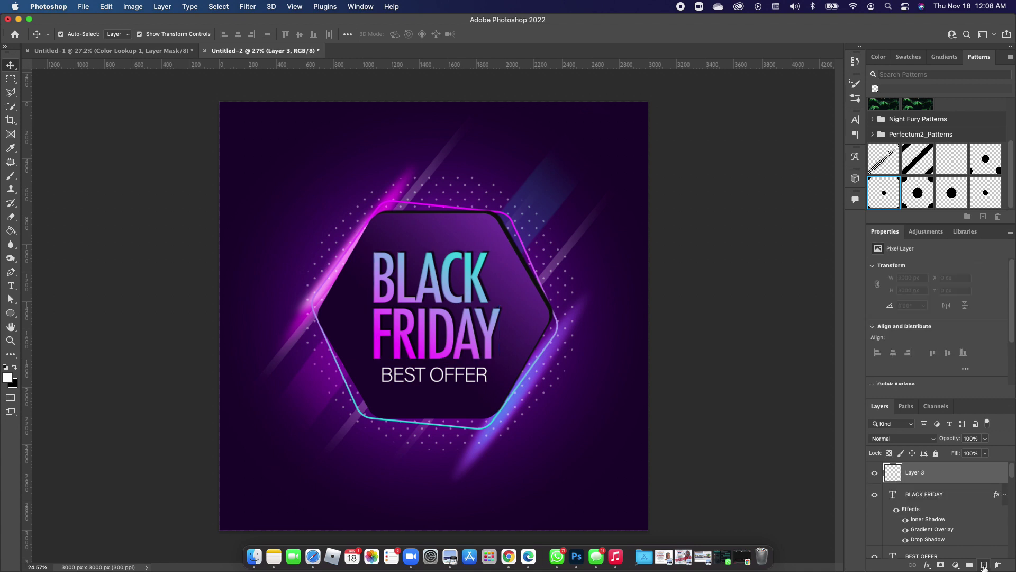
left_click(10, 177)
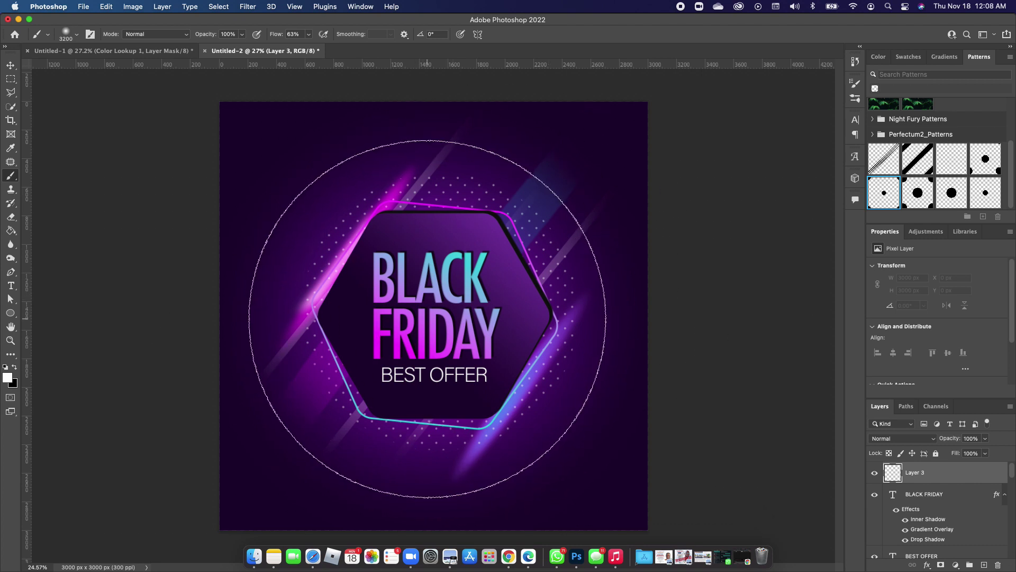
left_click(77, 35)
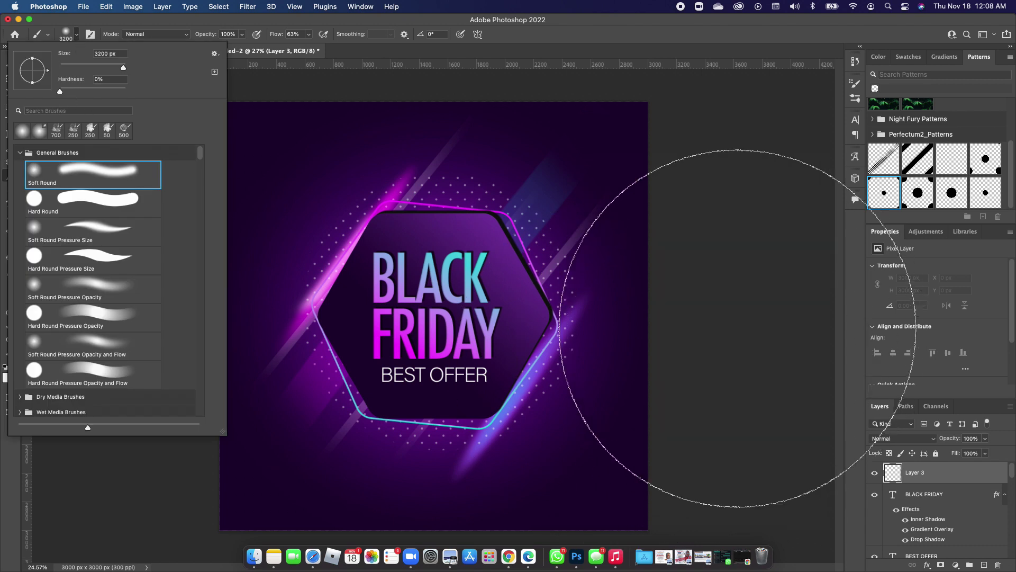
left_click(708, 340)
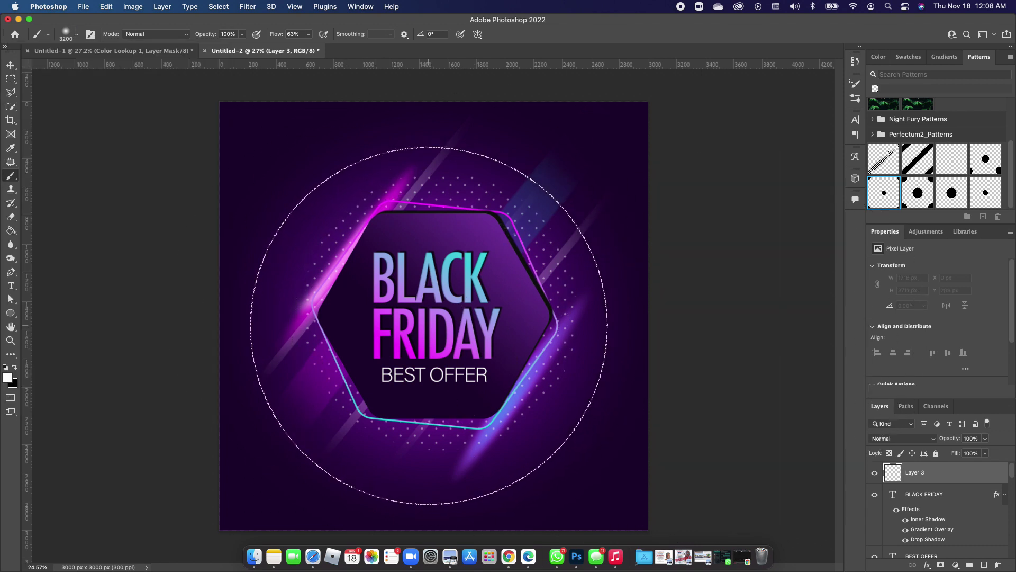
left_click(428, 325)
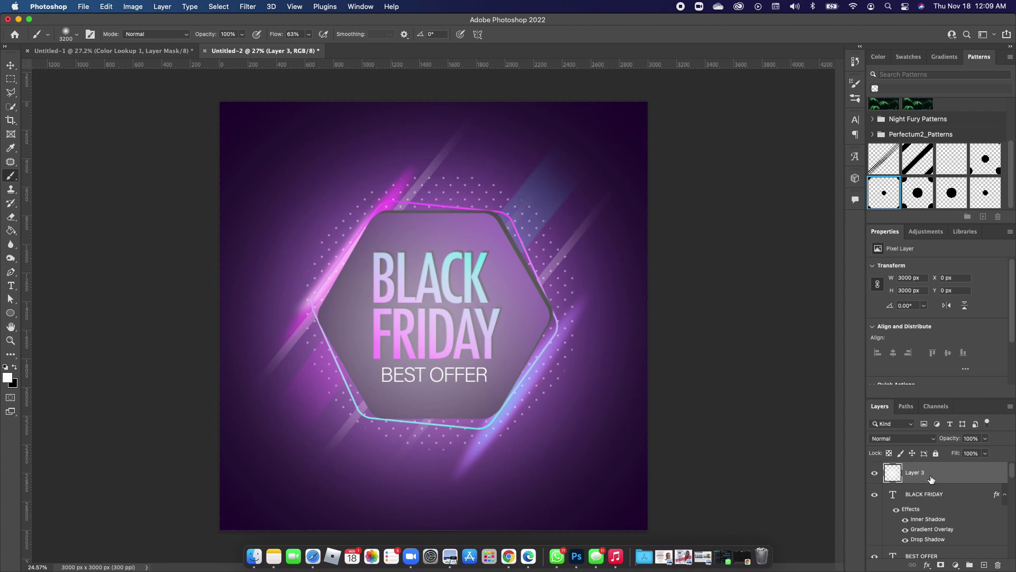
Step: Set the white dab layer's blend mode to Overlay and toggle its visibility off and on to compare the effect
left_click(917, 439)
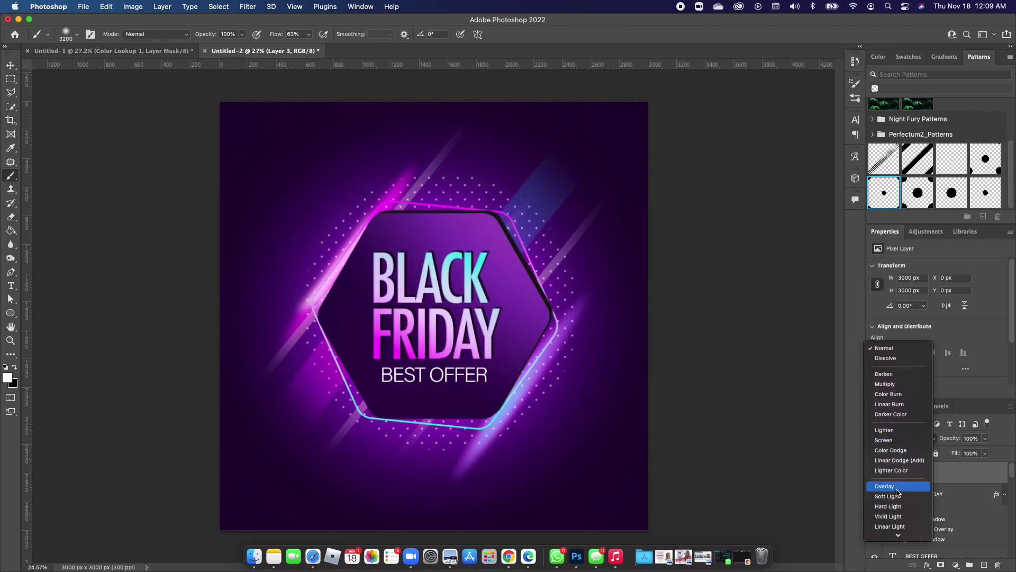
left_click(897, 487)
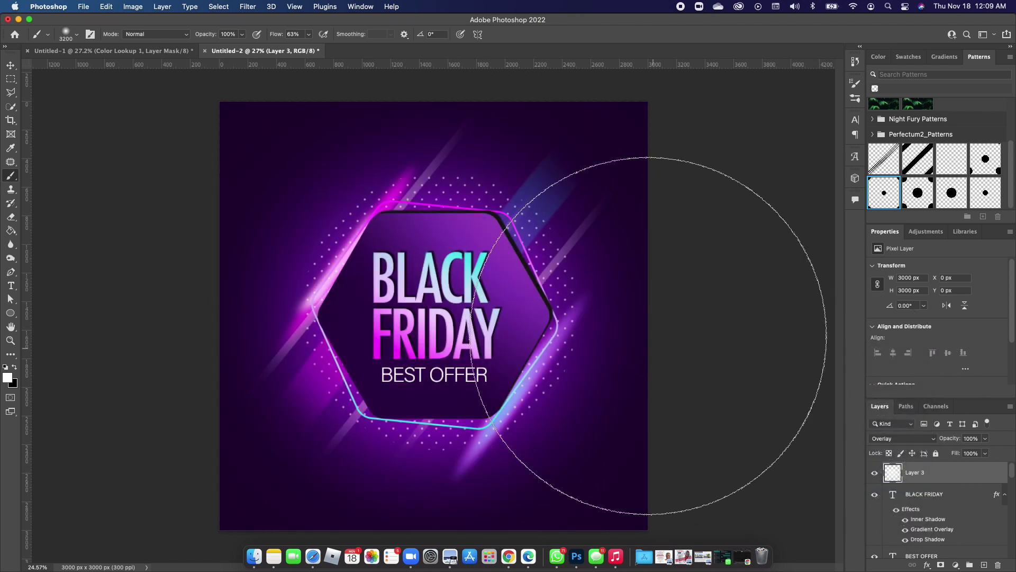
left_click(10, 65)
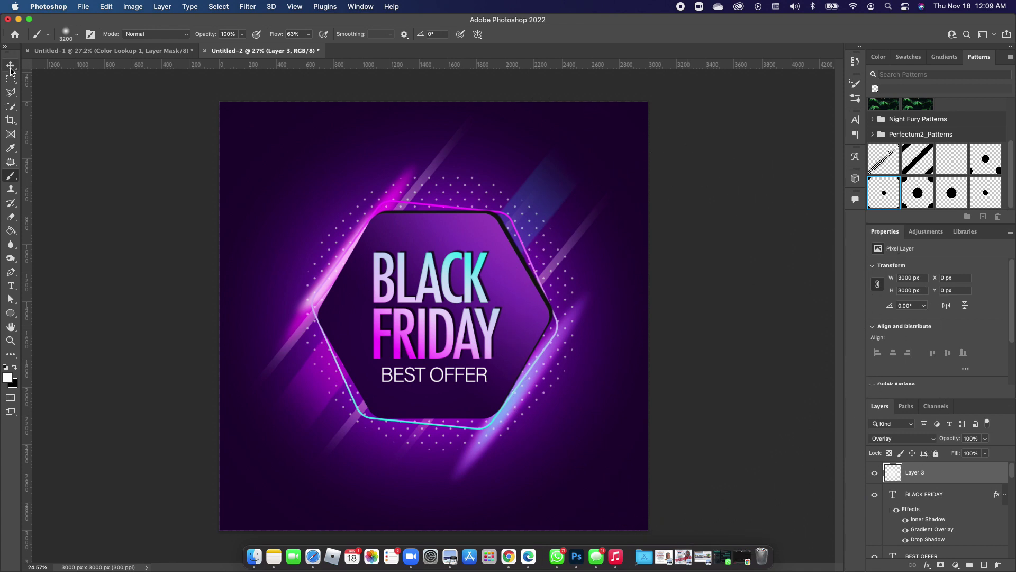
left_click(874, 473)
left_click(874, 472)
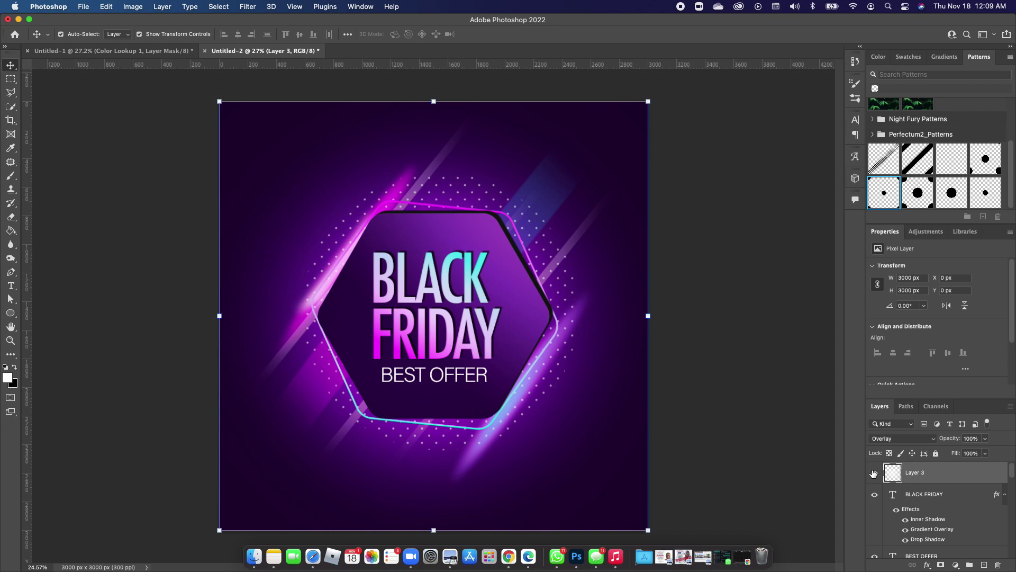